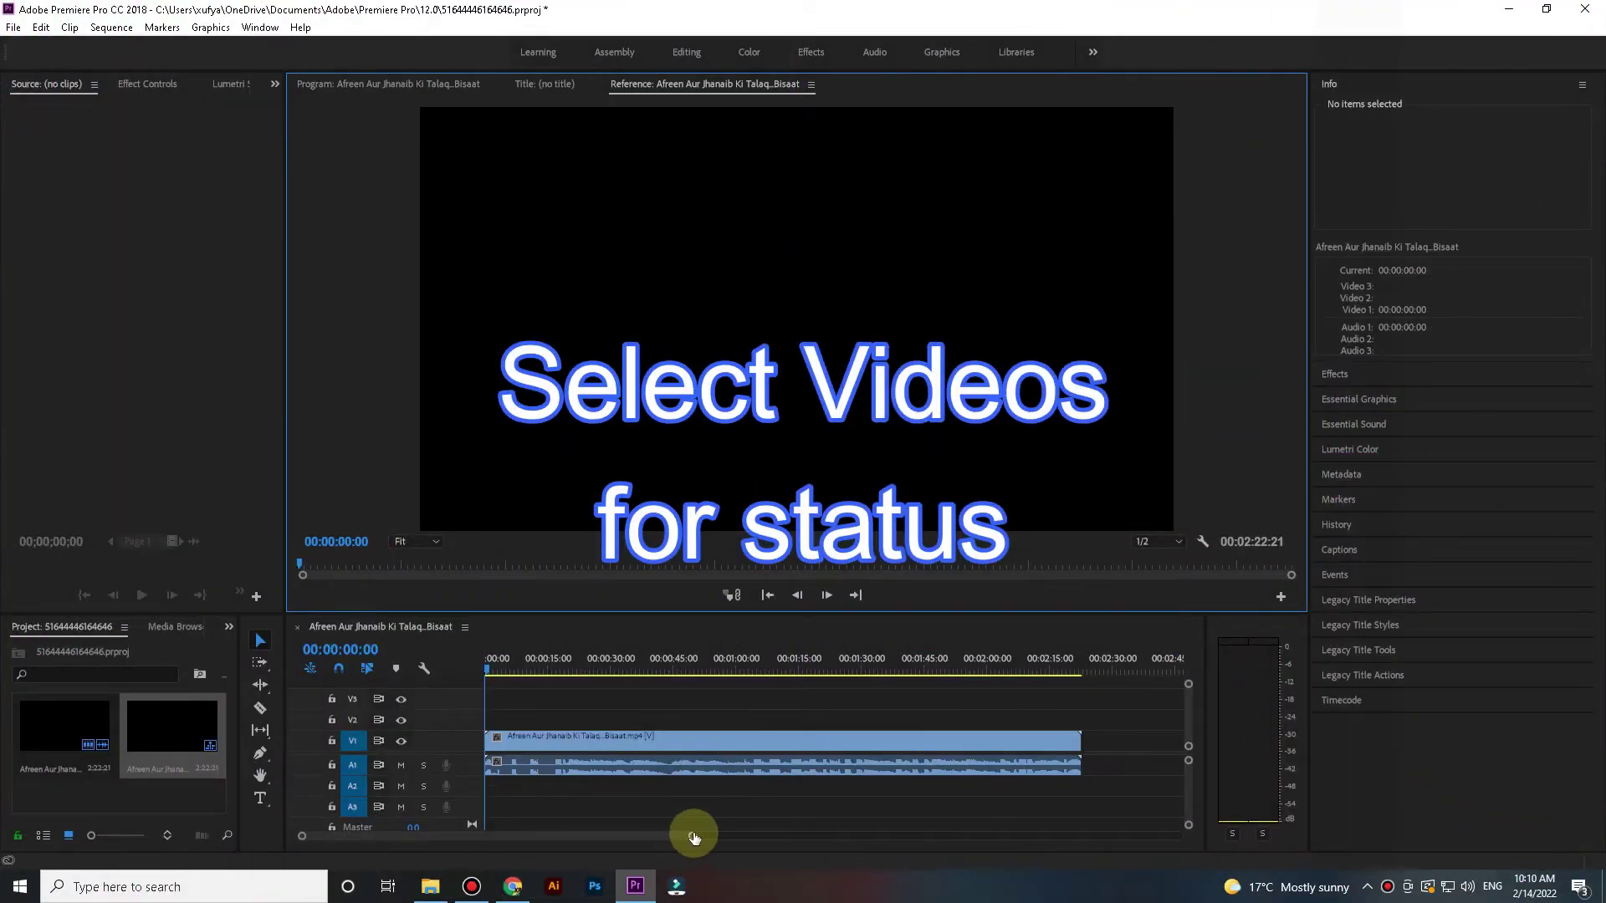
Zoom the timeline in on the drama clip and play the sequence from the start.
left_click_drag(692, 835, 618, 829)
key("space")
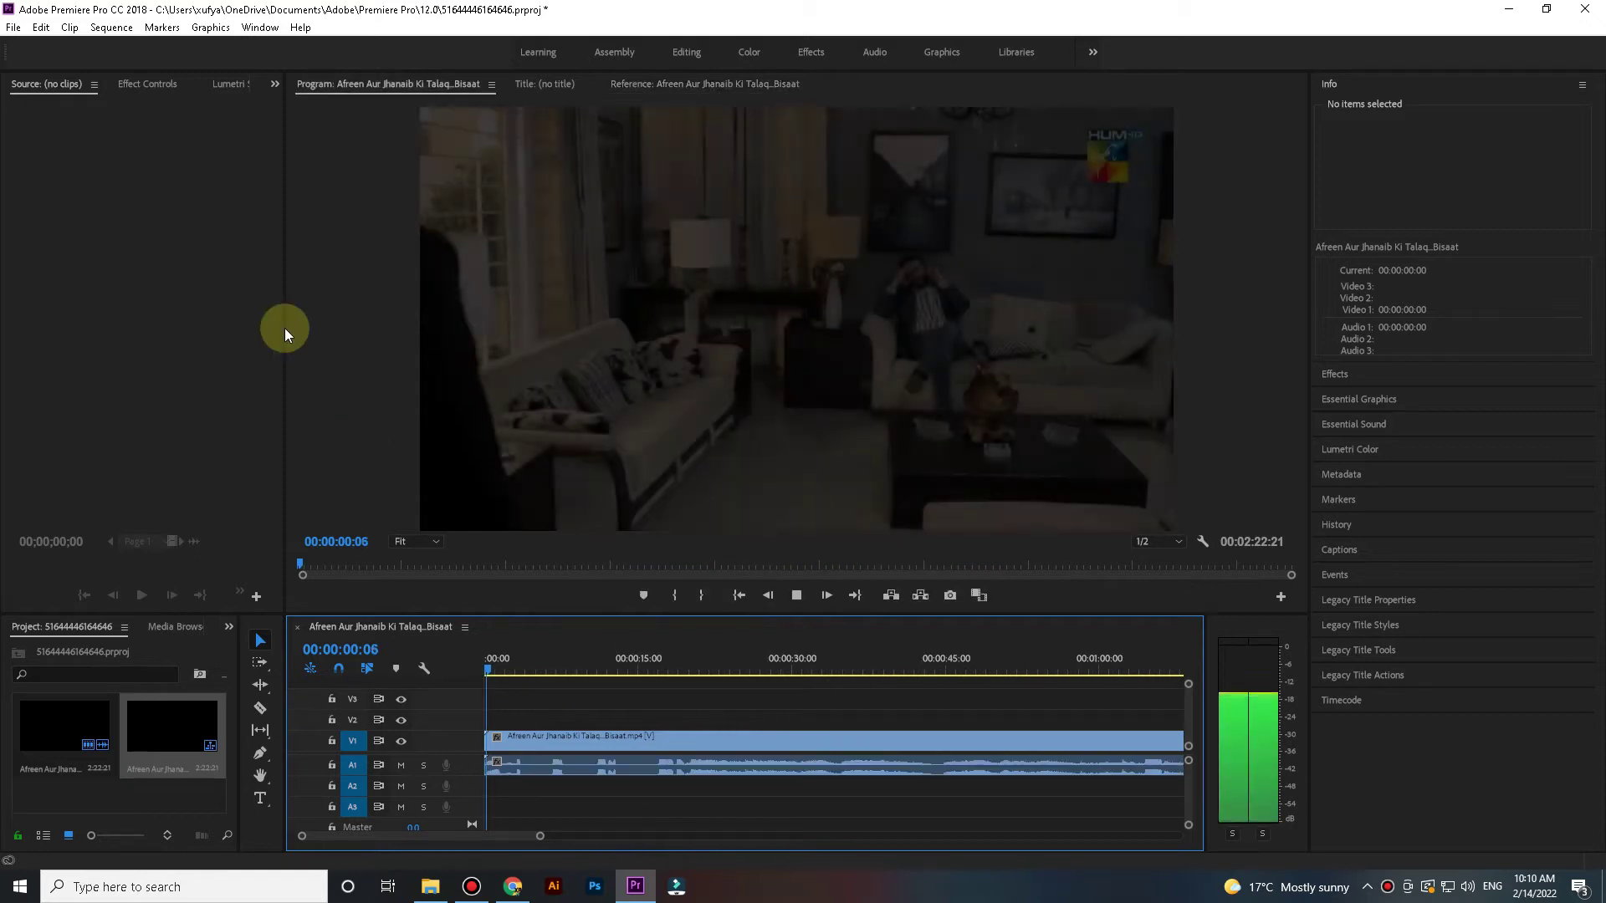
Set the sequence frame width to 1080 in Sequence Settings, accepting the Delete All Previews warning.
left_click(112, 27)
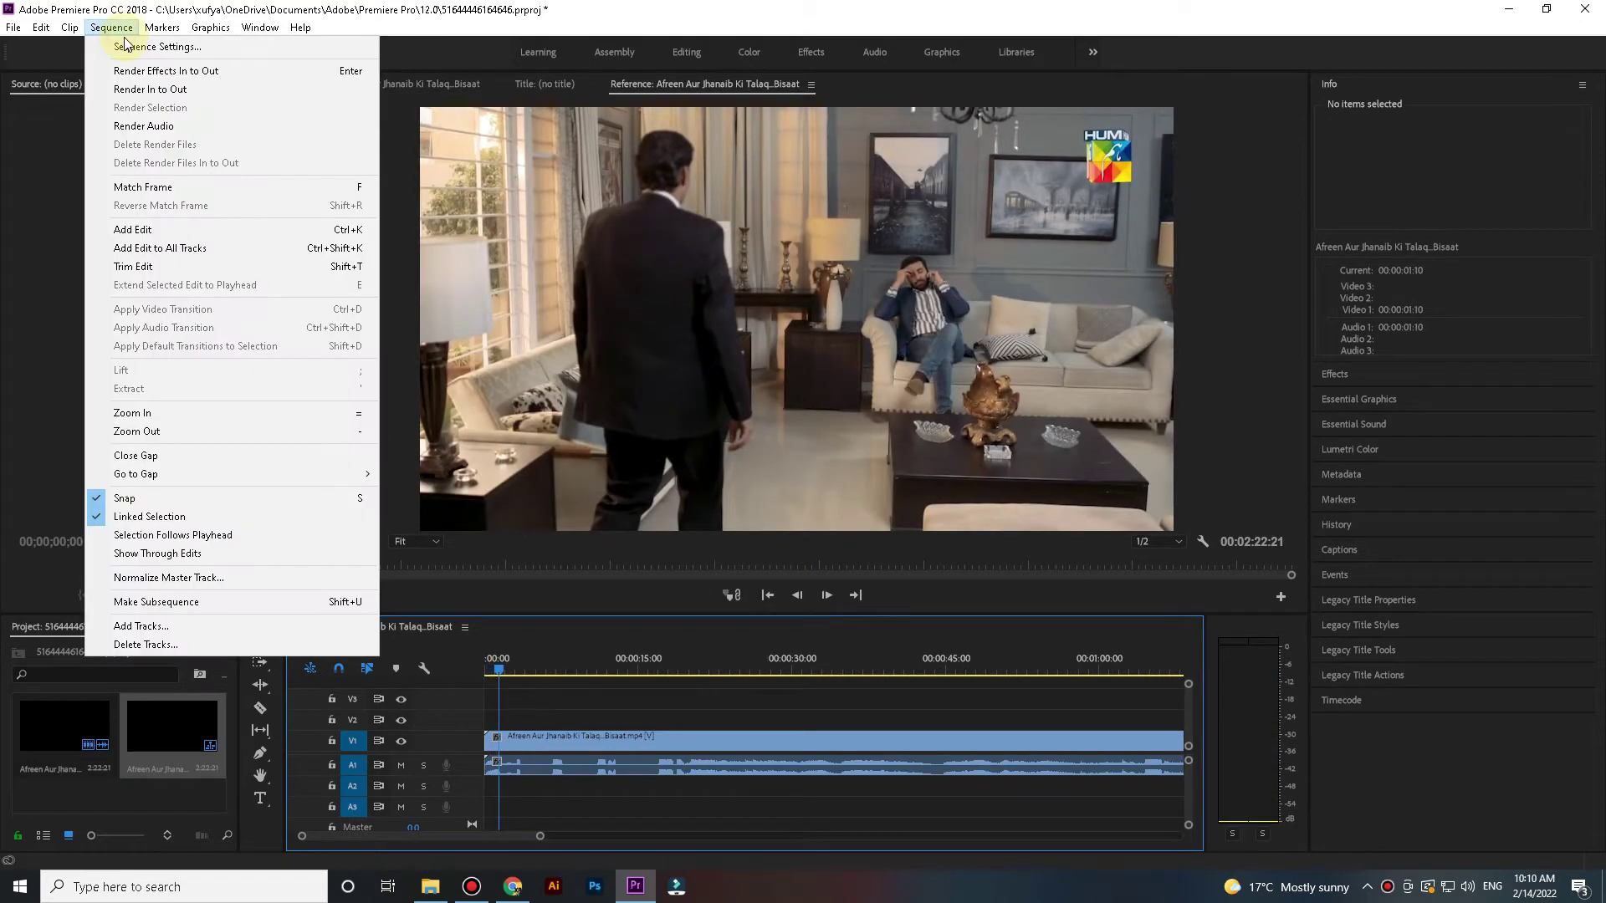
left_click(125, 46)
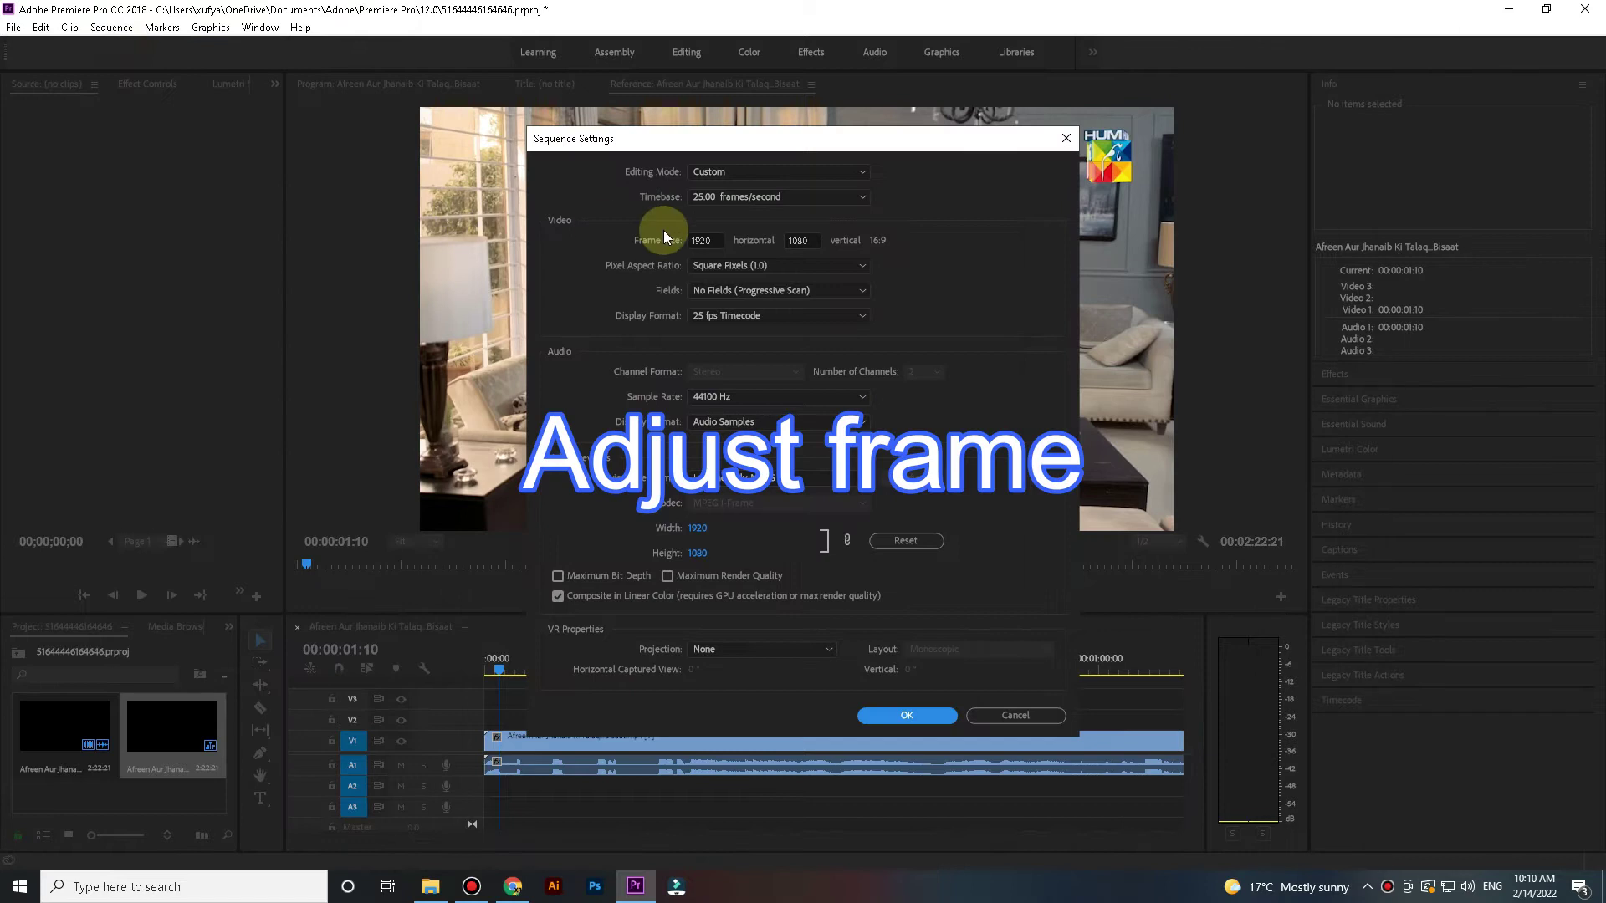
left_click_drag(717, 241, 691, 244)
type("108")
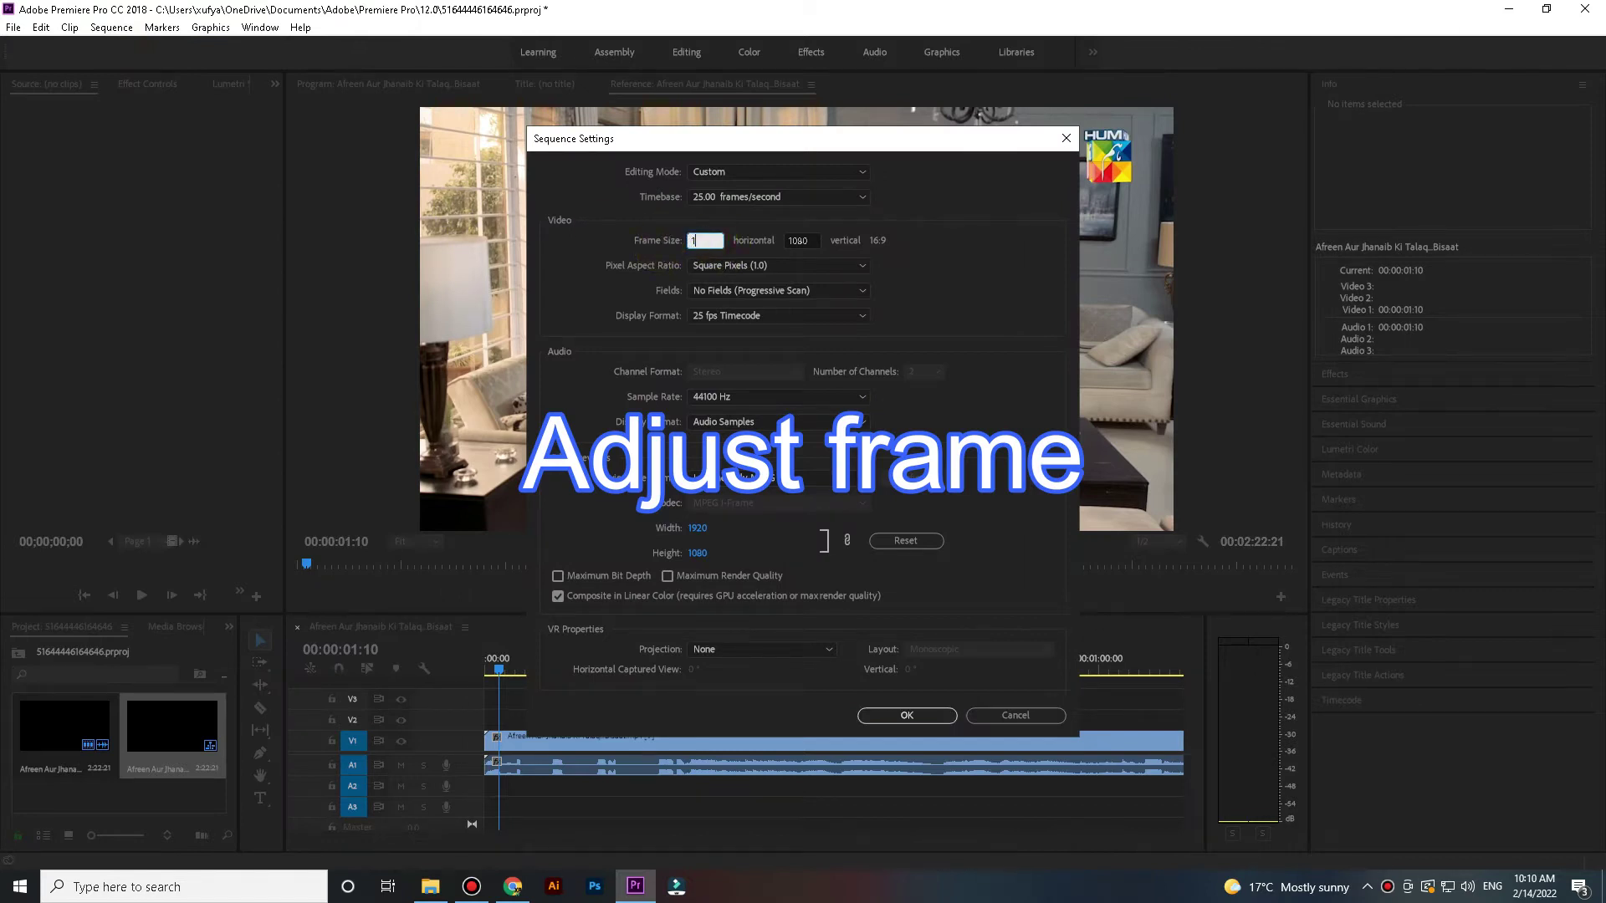
key("Return")
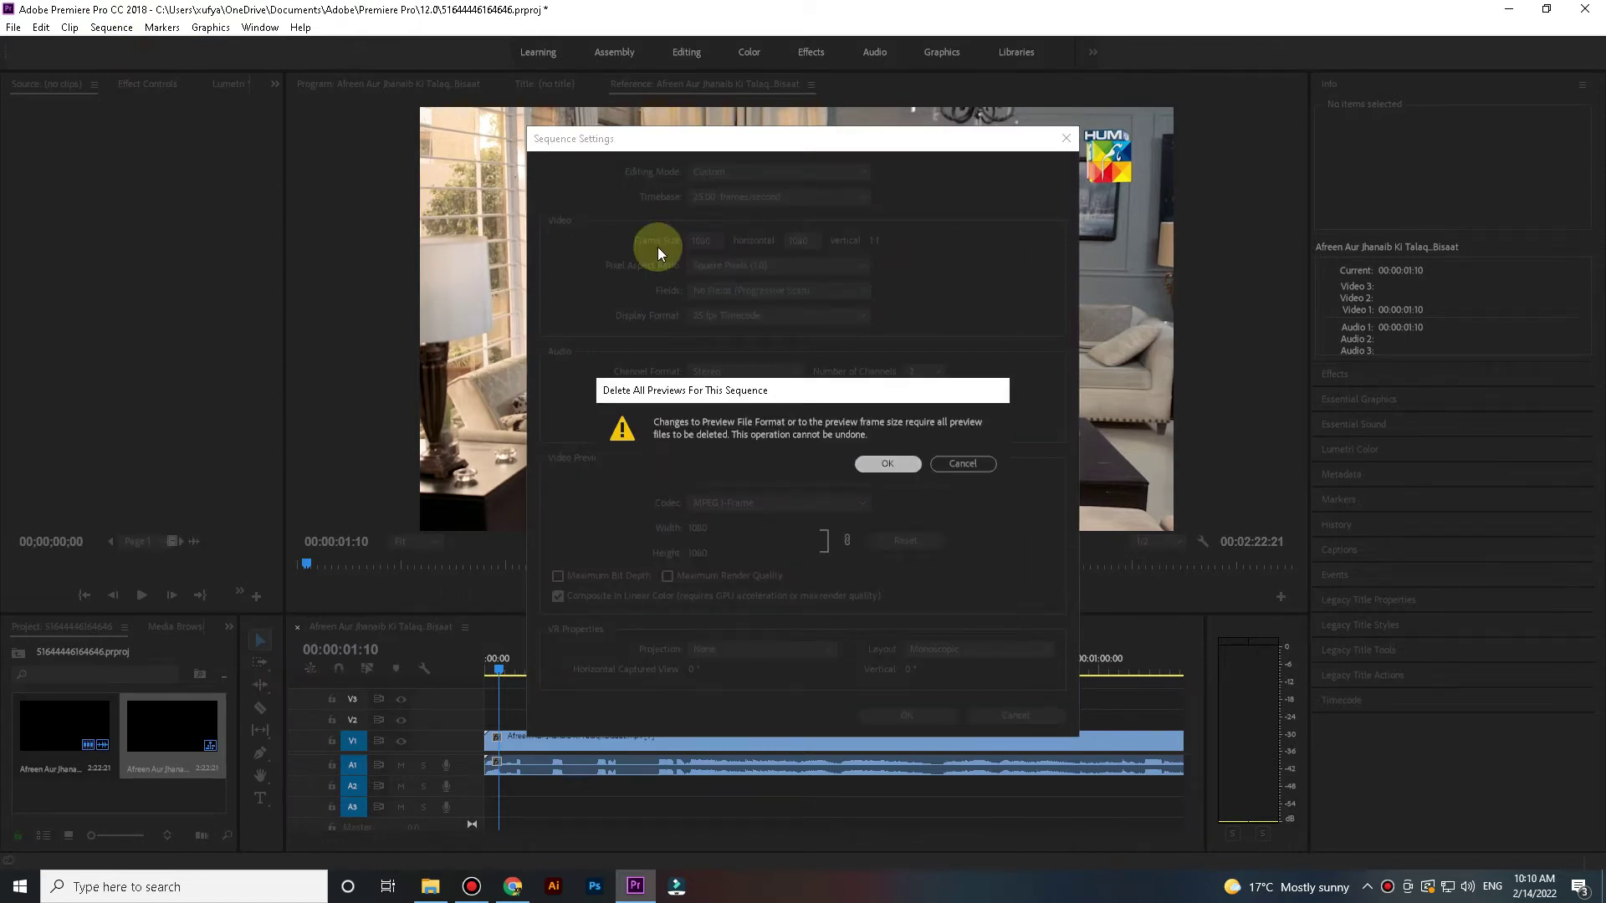
key("Return")
left_click_drag(656, 670, 826, 669)
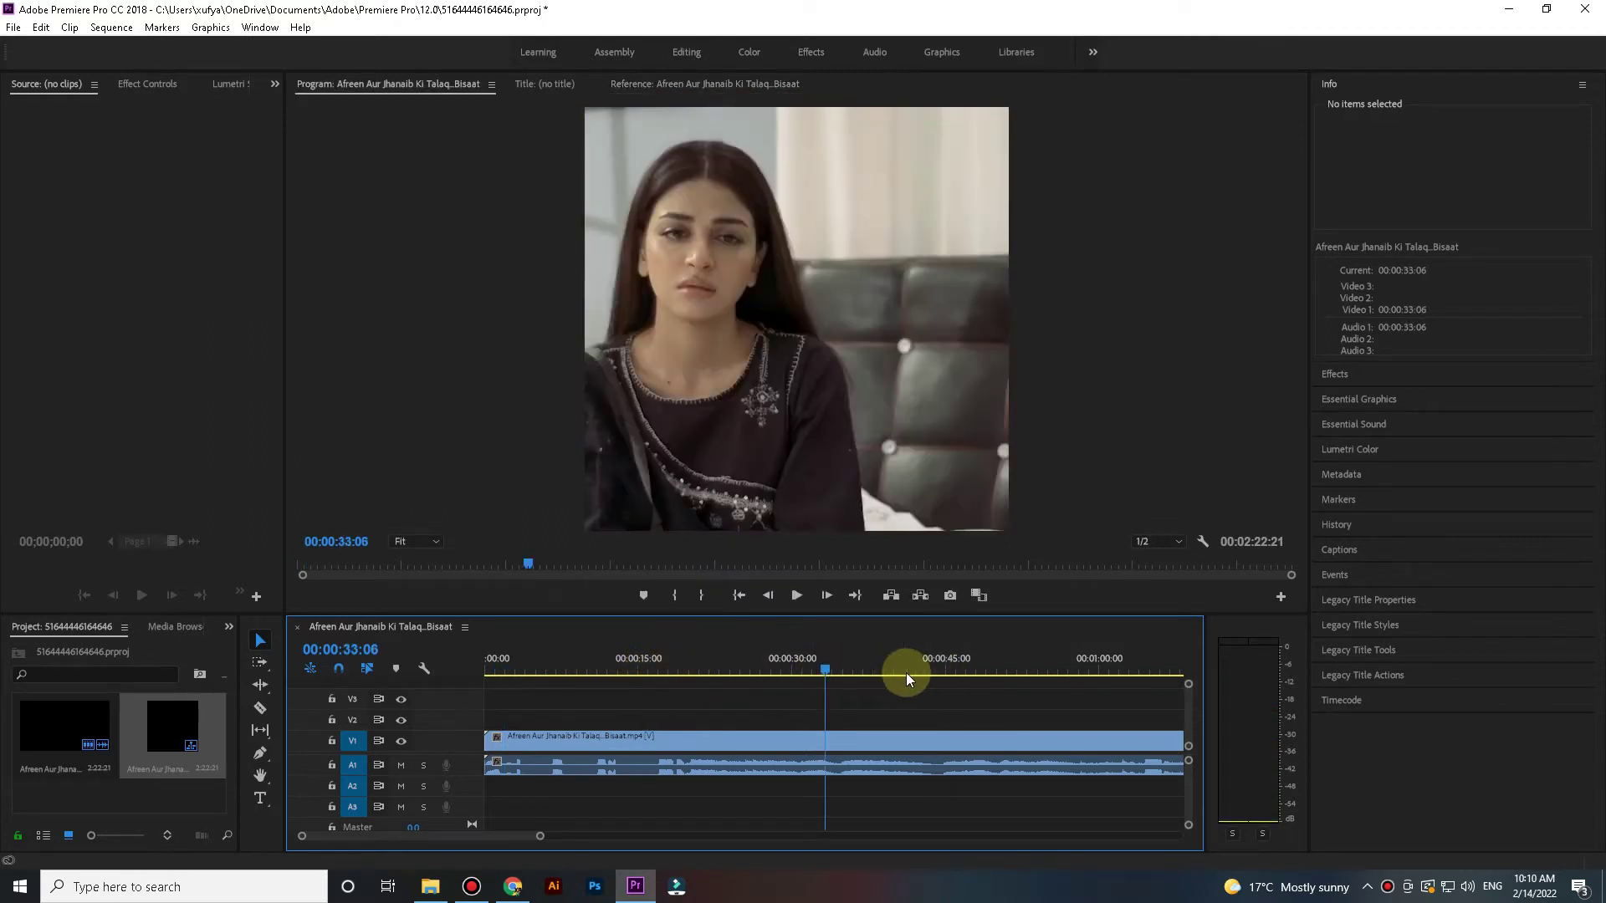
Razor the clip at 00:00:33:19, delete the left piece, and move the rest to the sequence start.
left_click(829, 669)
key("c")
left_click(836, 741)
key("v")
left_click(764, 767)
key("Delete")
mouse_move(911, 746)
left_mouse_down()
mouse_move(523, 747)
mouse_move(488, 681)
left_mouse_up()
left_click(492, 668)
key("space")
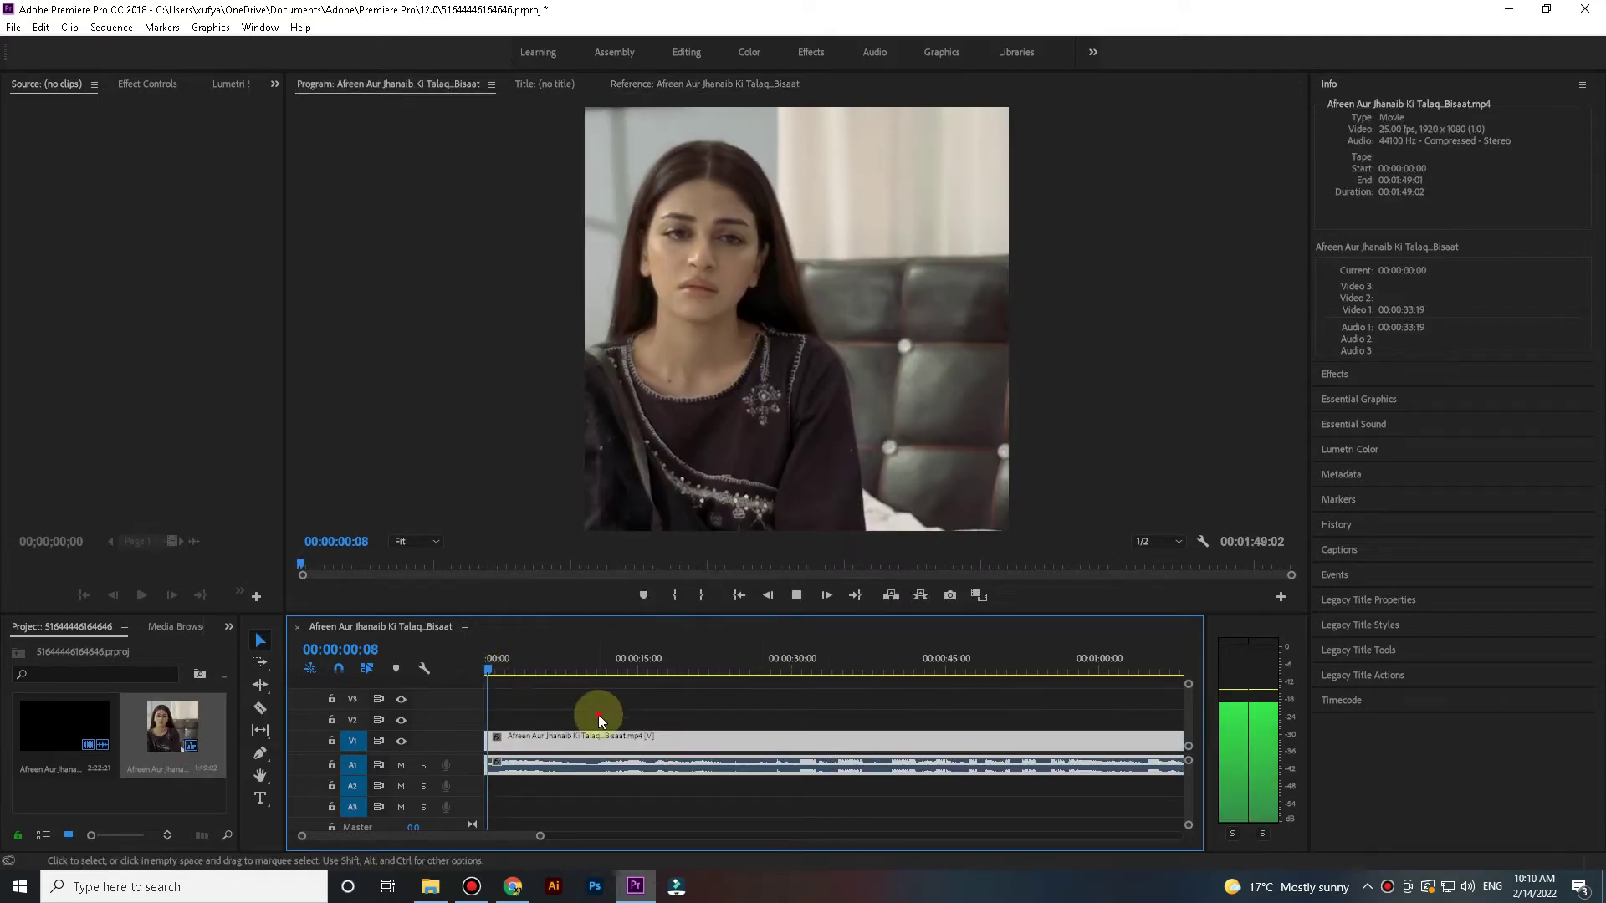
left_click(598, 714)
Cut the clip at 00:00:09:00 and ripple delete the first nine seconds.
left_click_drag(540, 836, 505, 840)
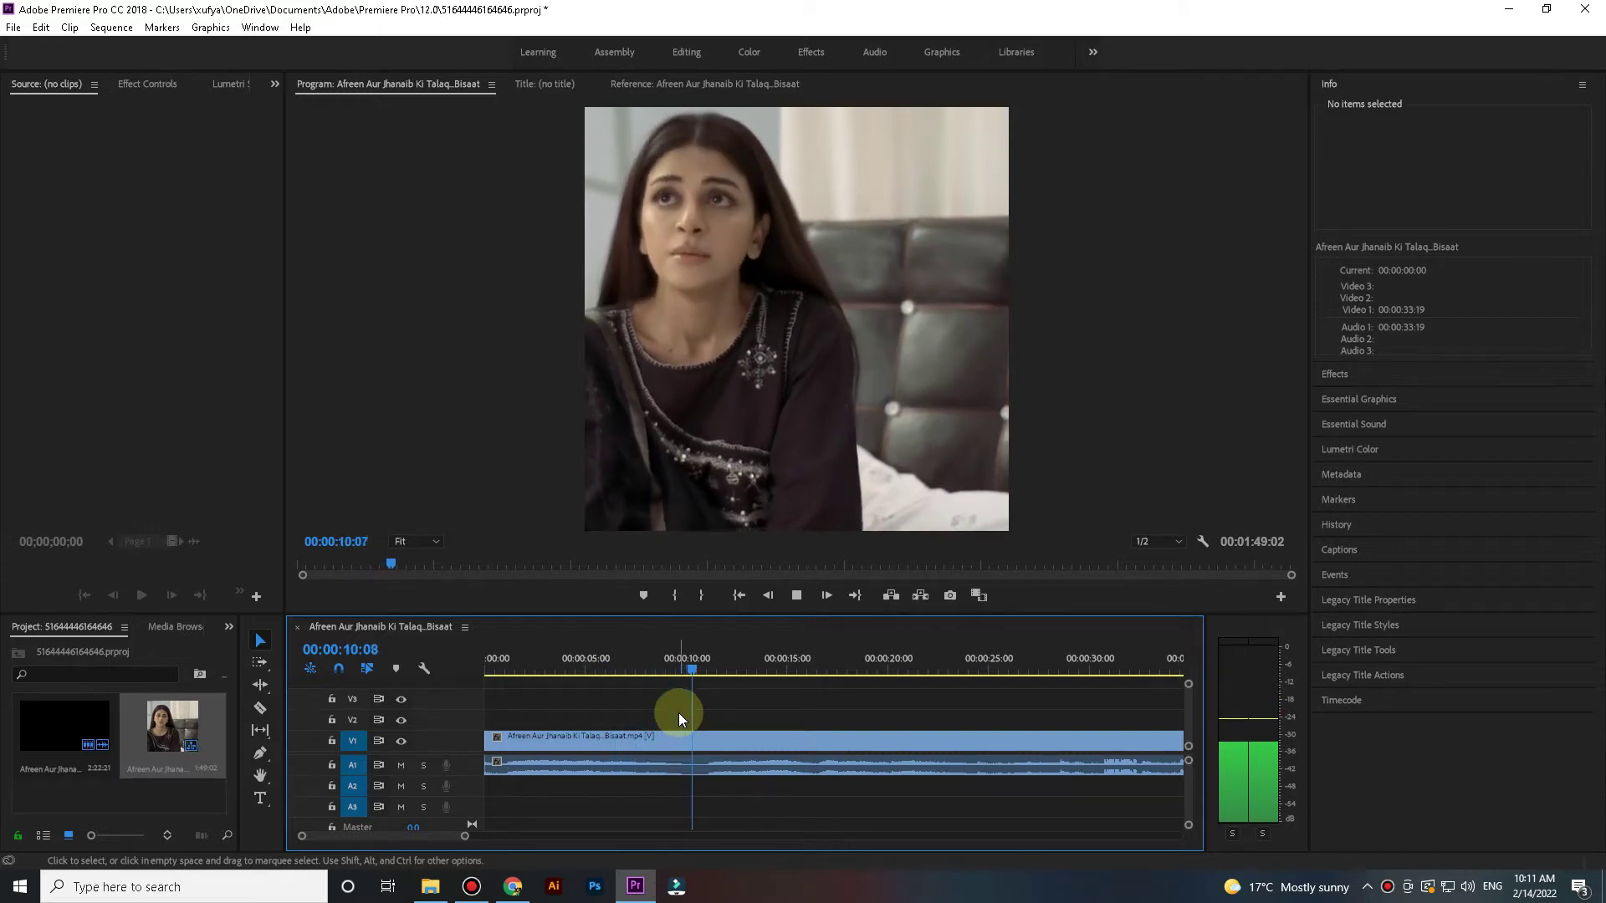
key("space")
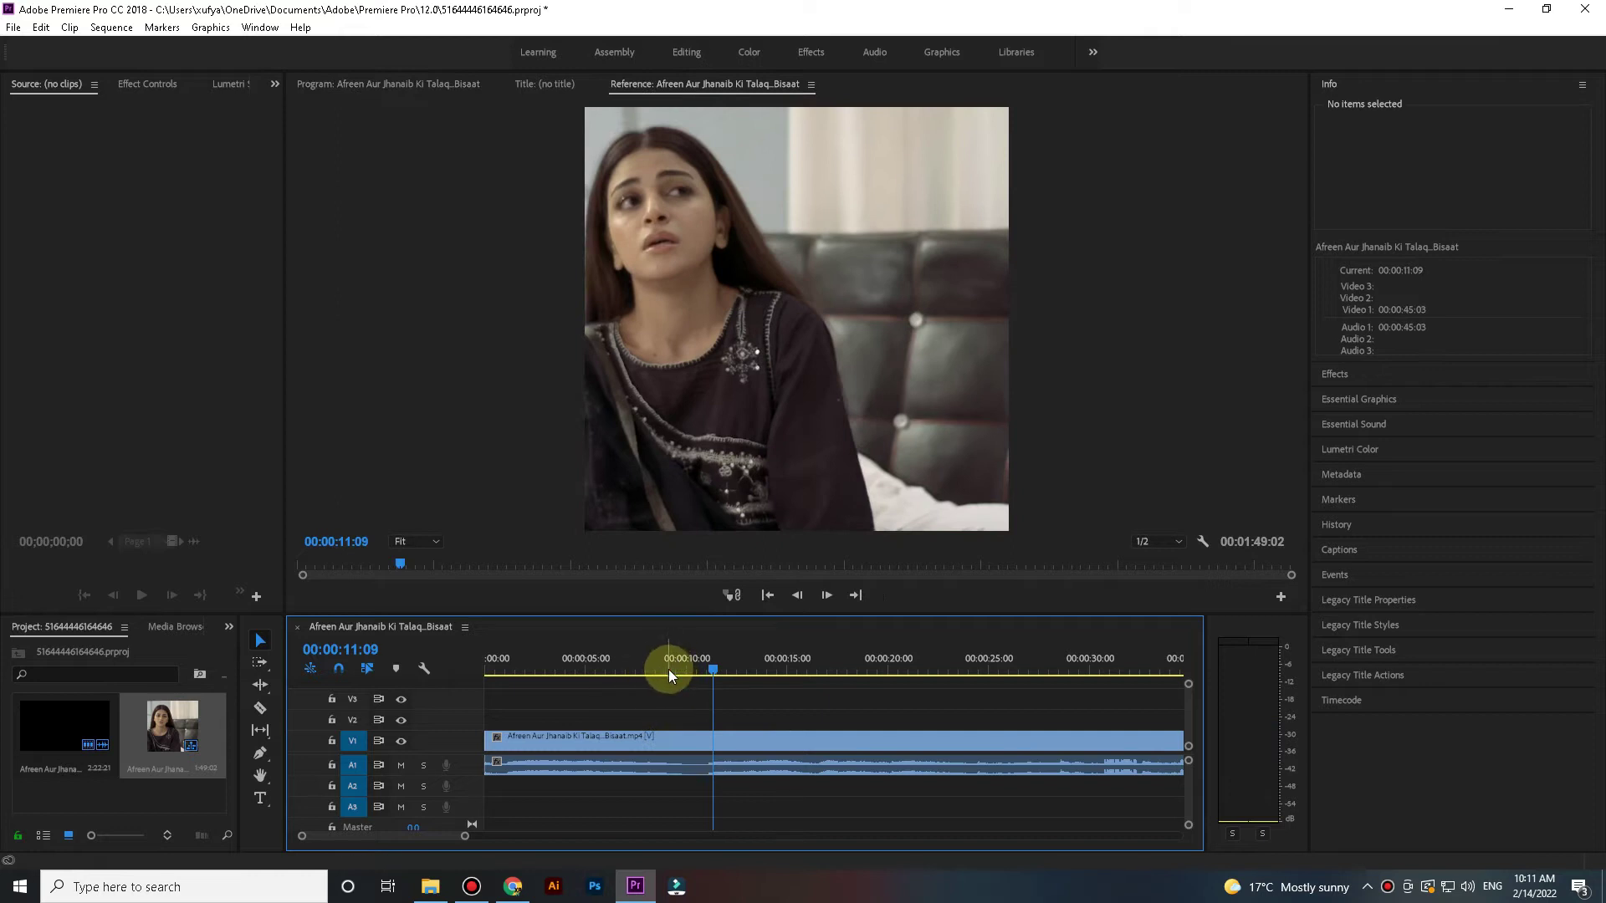
left_click(666, 669)
key("ctrl+k")
left_click_drag(623, 716, 608, 787)
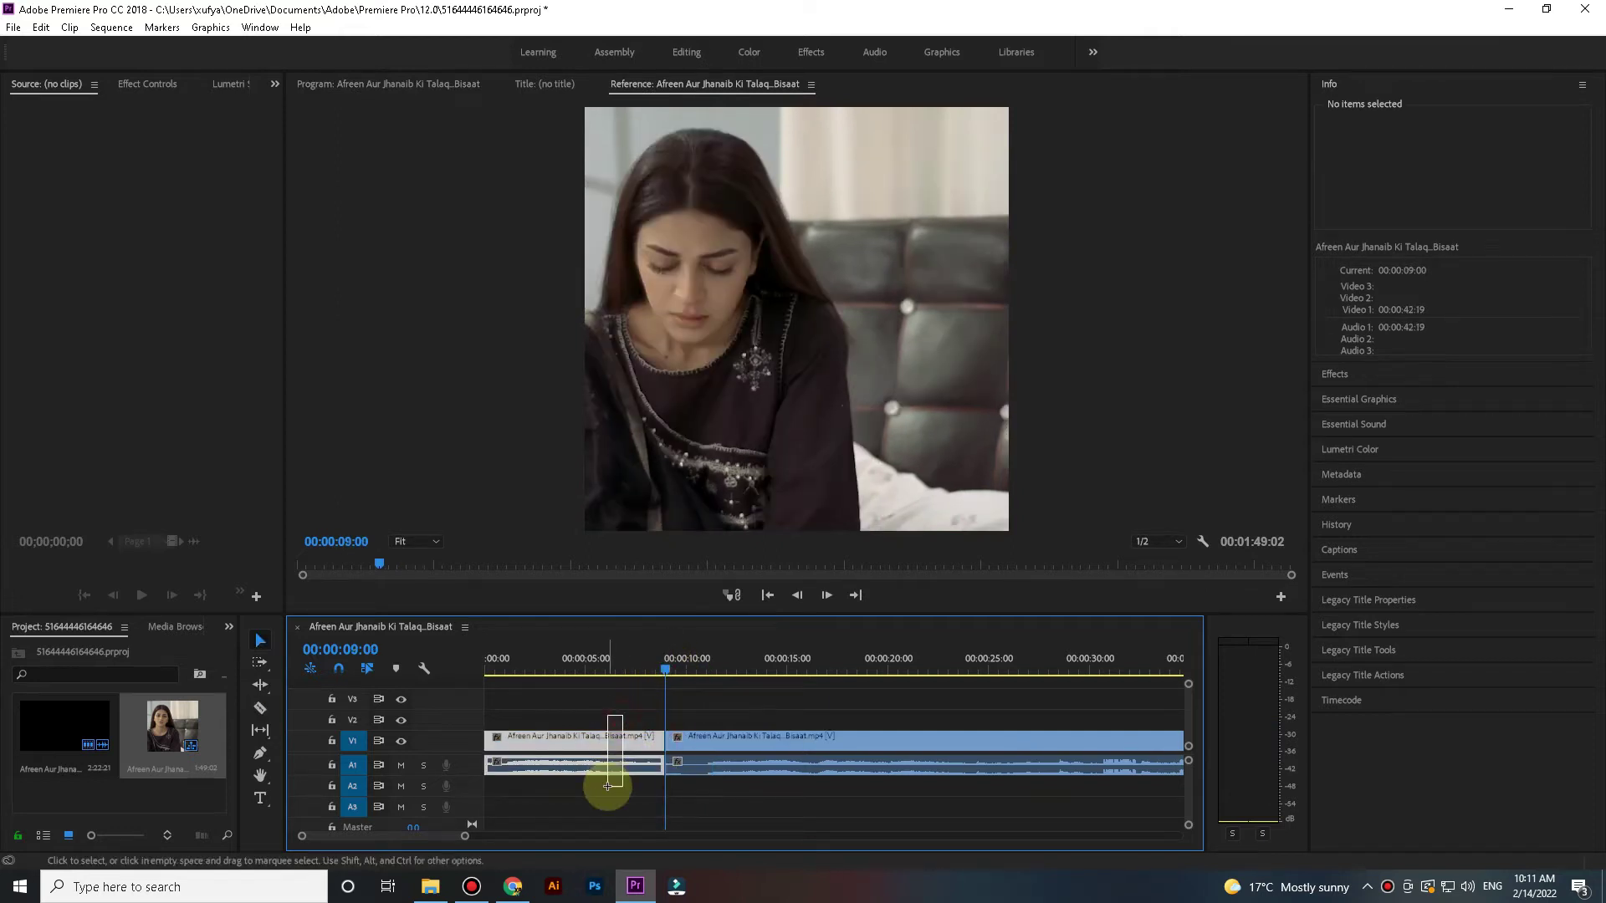
key("shift+Delete")
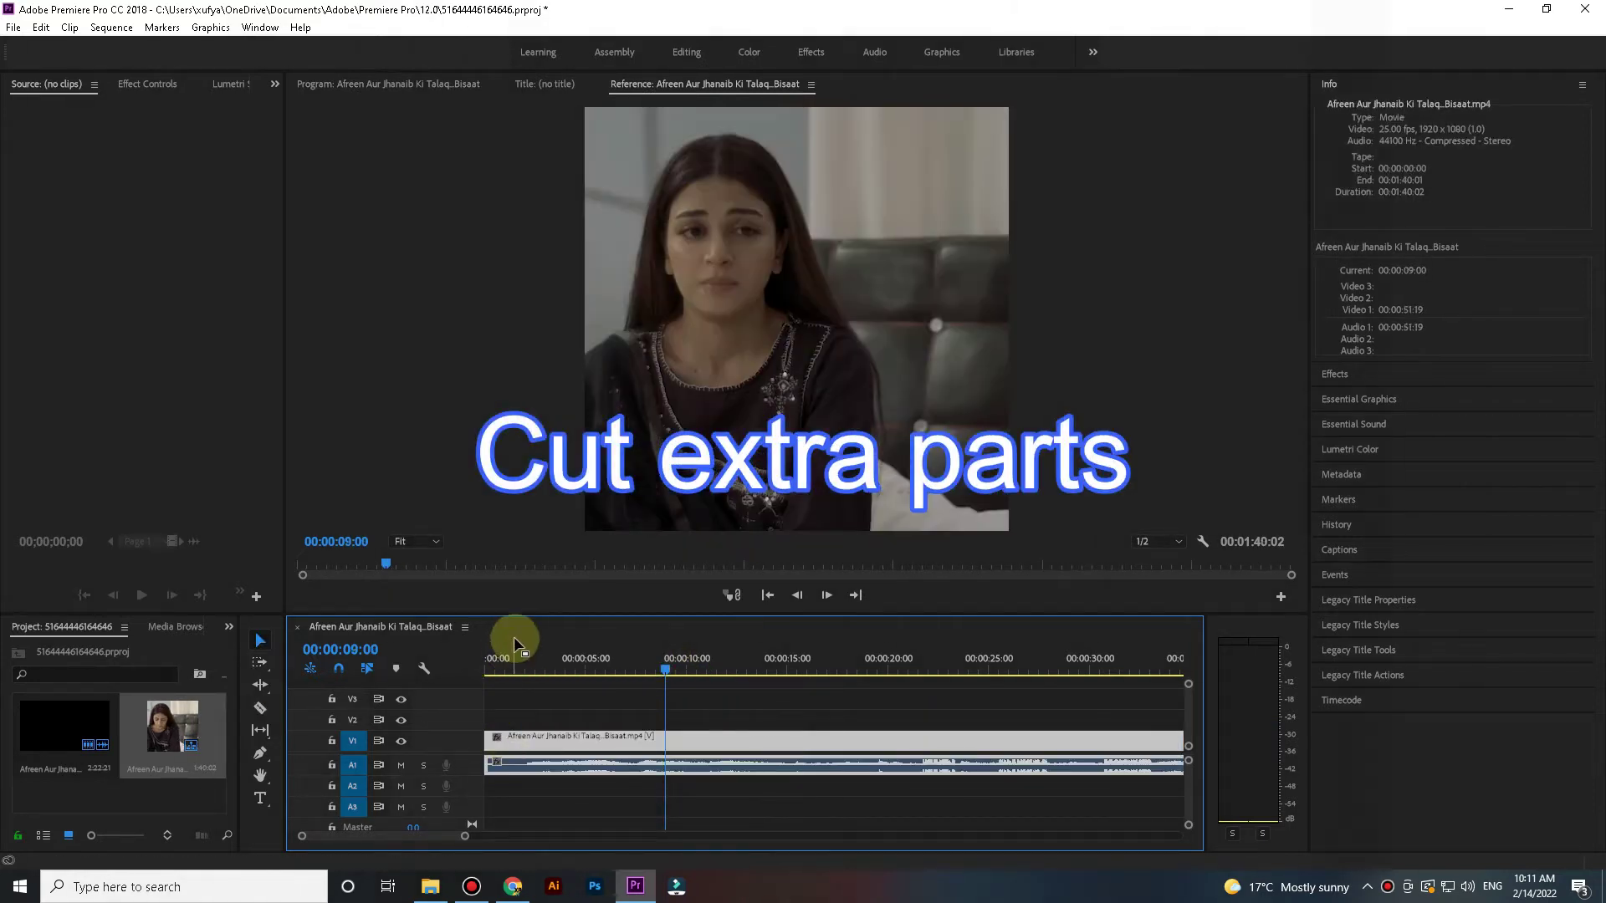
Expand the Filter for use effects bin and play the sequence to 00:00:16:05.
left_click(1335, 374)
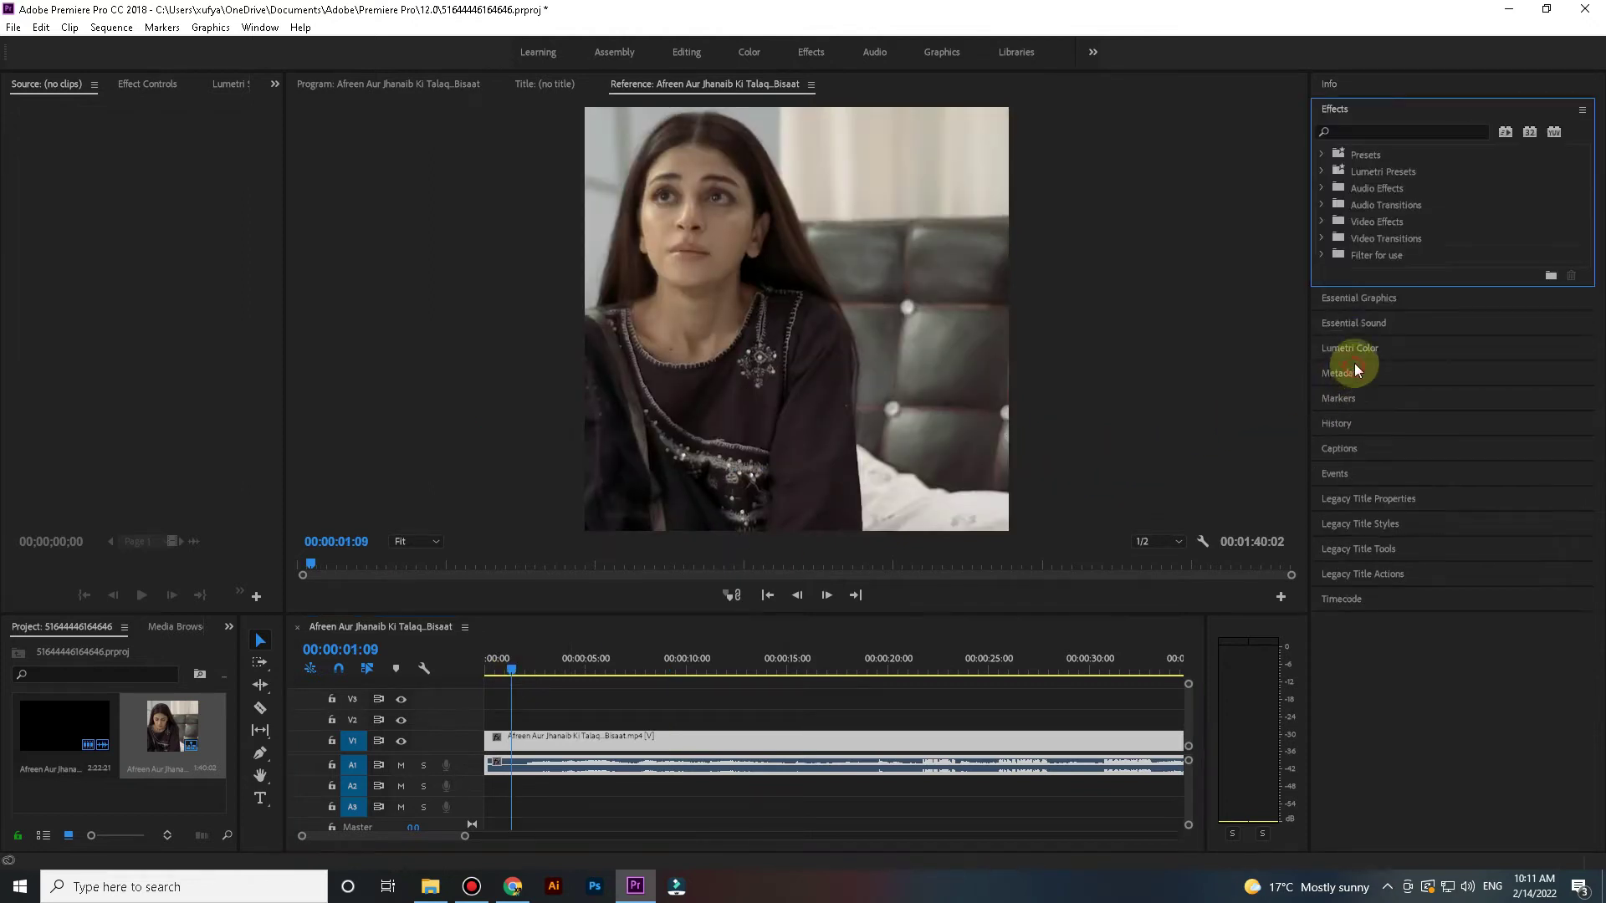
left_click(1322, 255)
key("space")
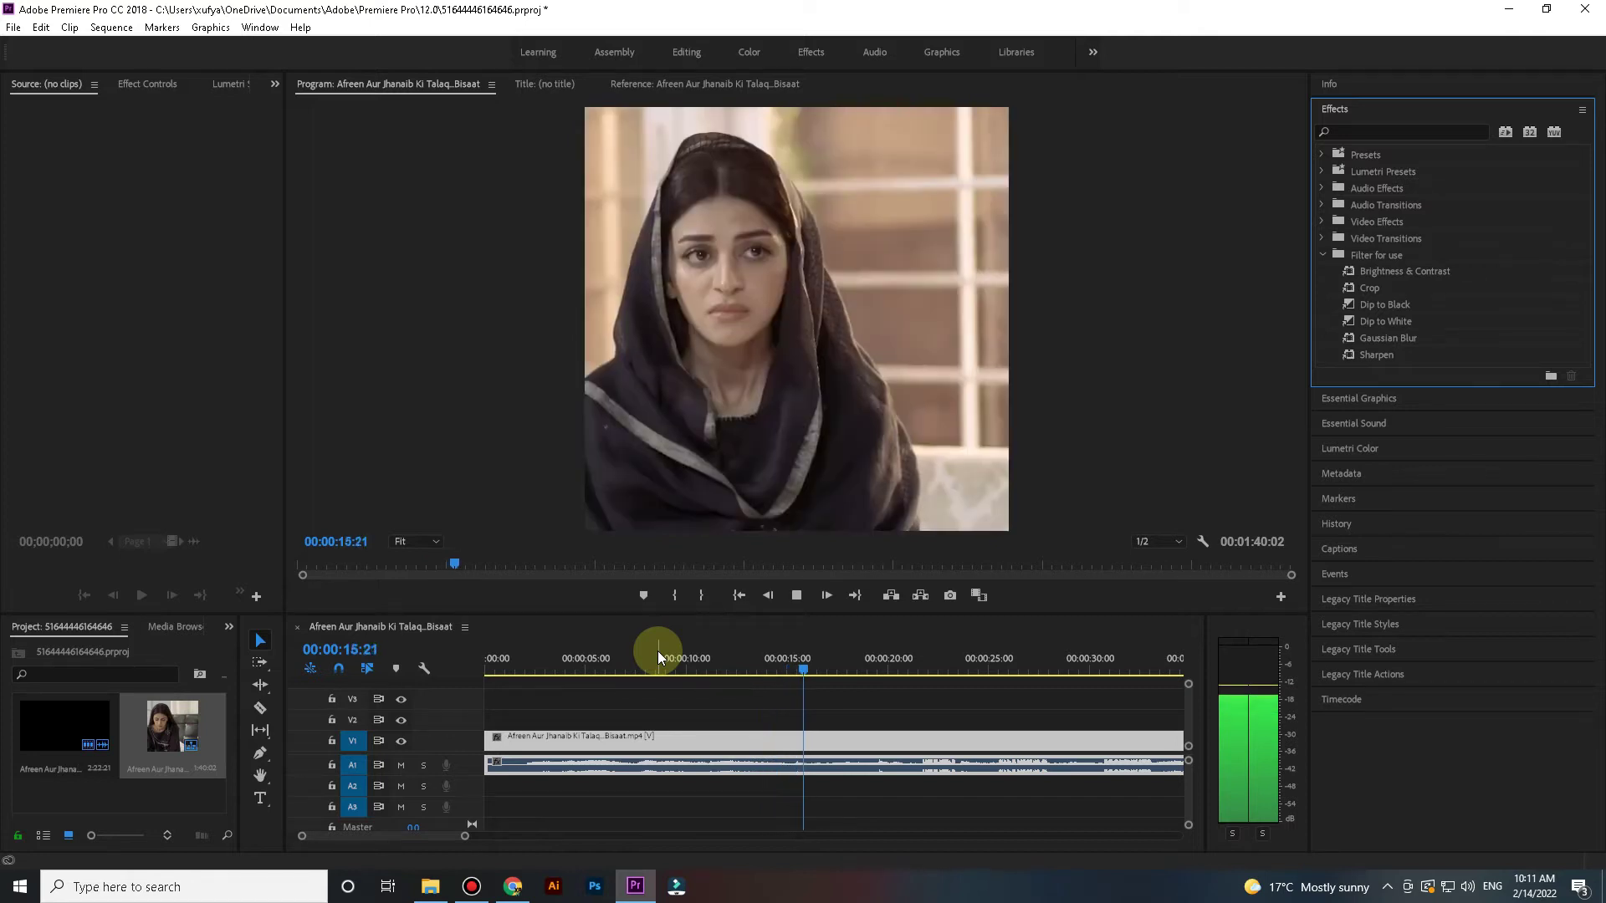
key("space")
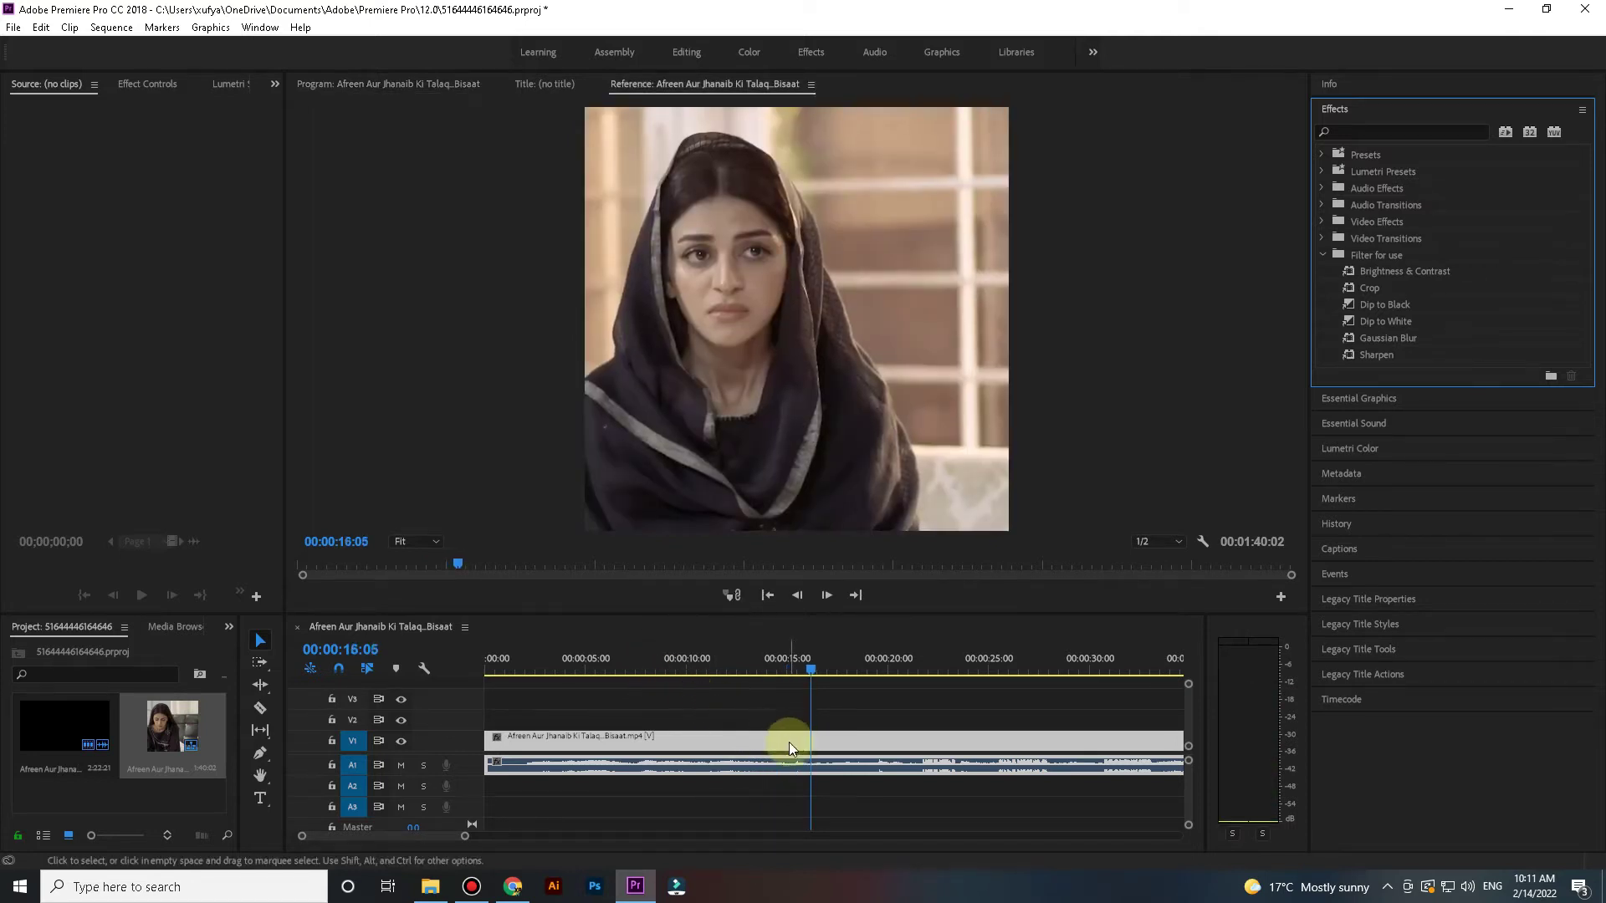
Razor the clip at 00:00:16:05 and place the later piece at the sequence start.
left_click(811, 736)
key("v")
left_click_drag(747, 719, 721, 766)
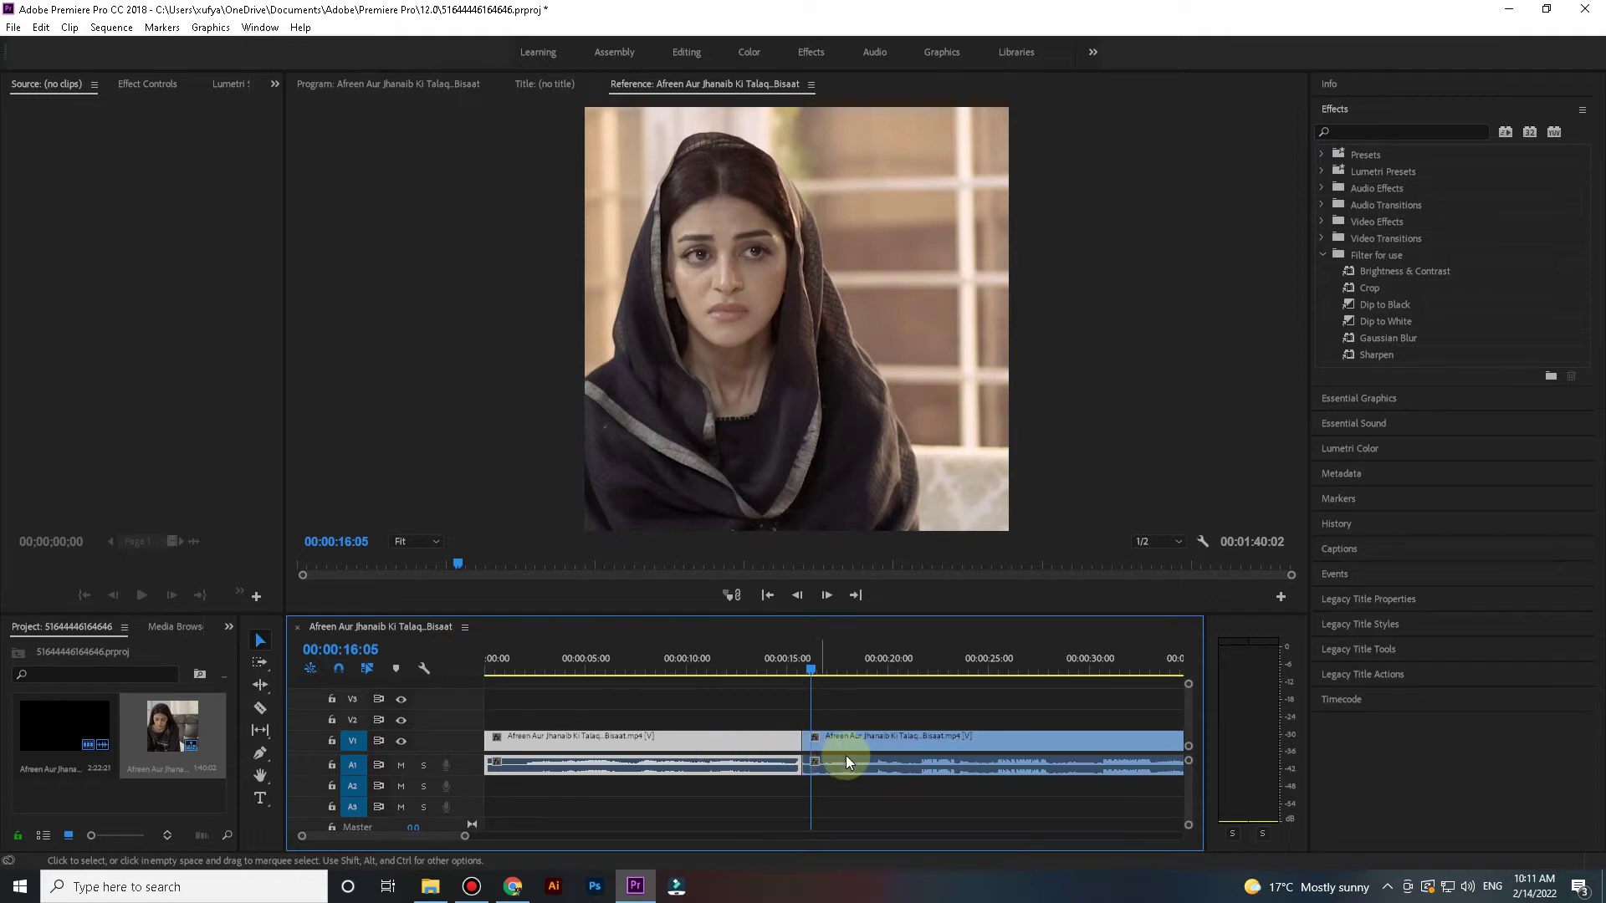
left_click_drag(847, 757, 648, 759)
left_click_drag(544, 751, 481, 674)
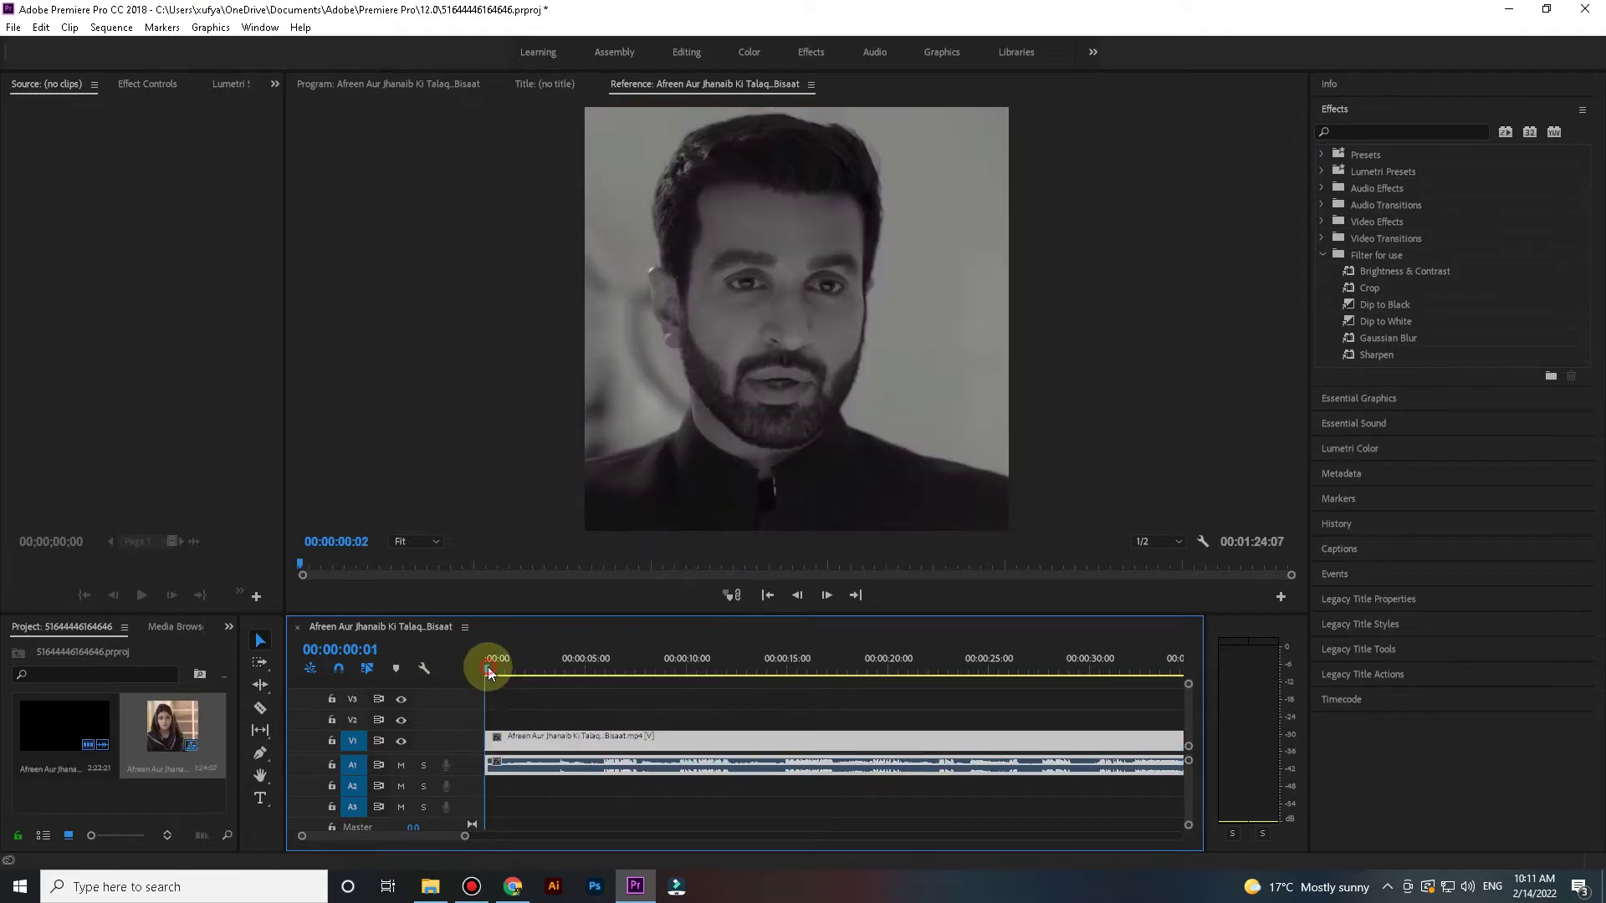
key("space")
Frame-step through playback and razor the clip at the first two shot changes.
left_click(589, 696)
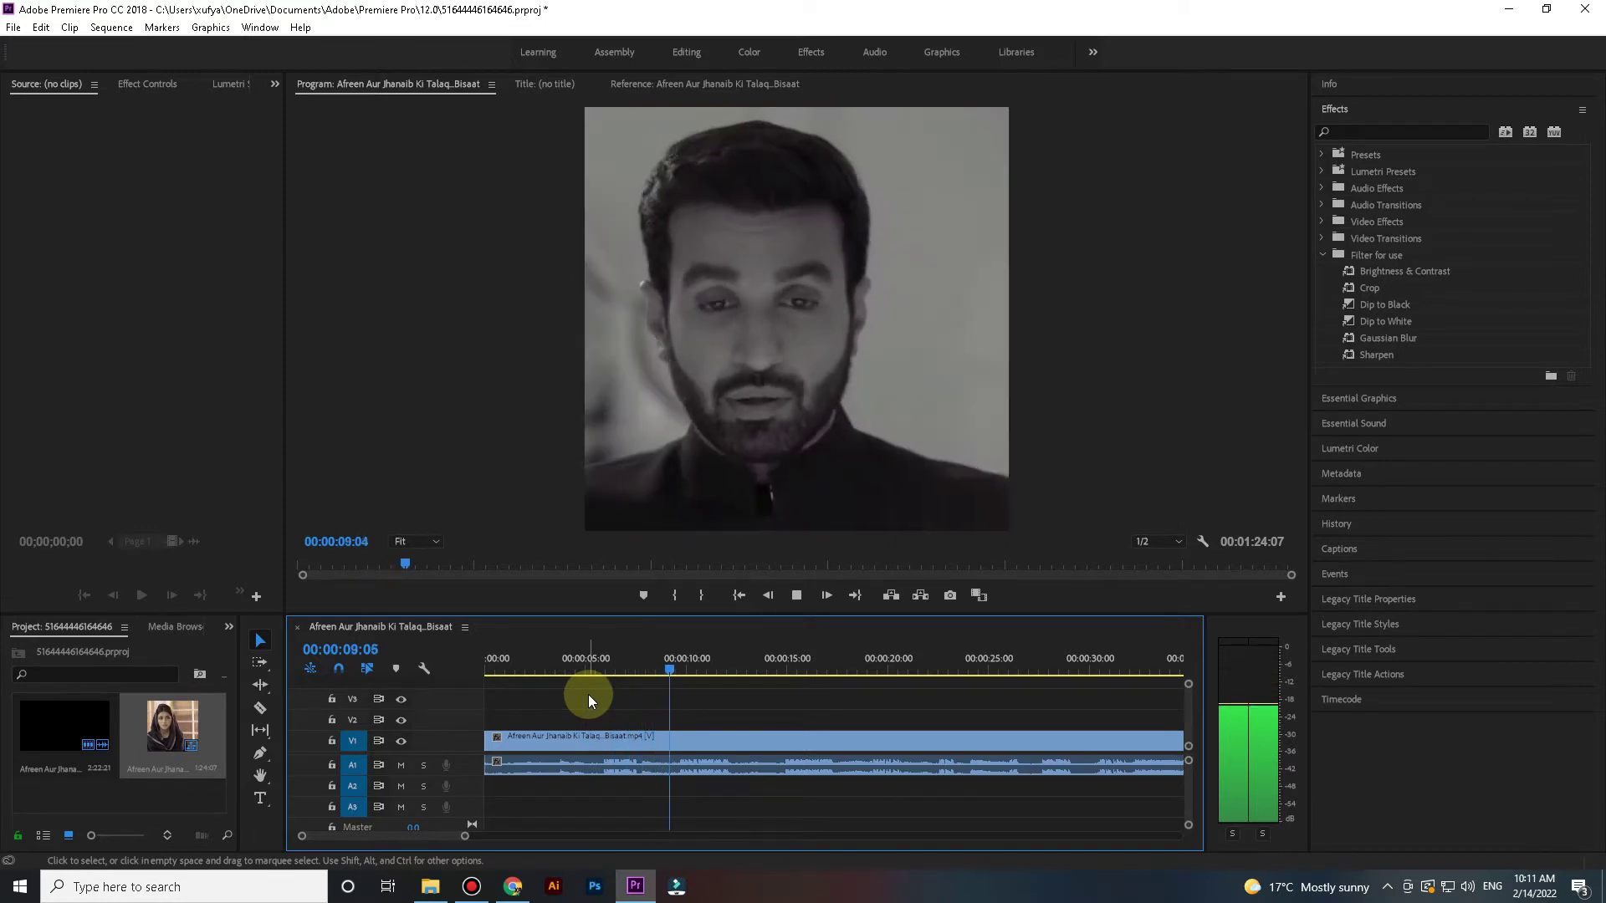
key("space")
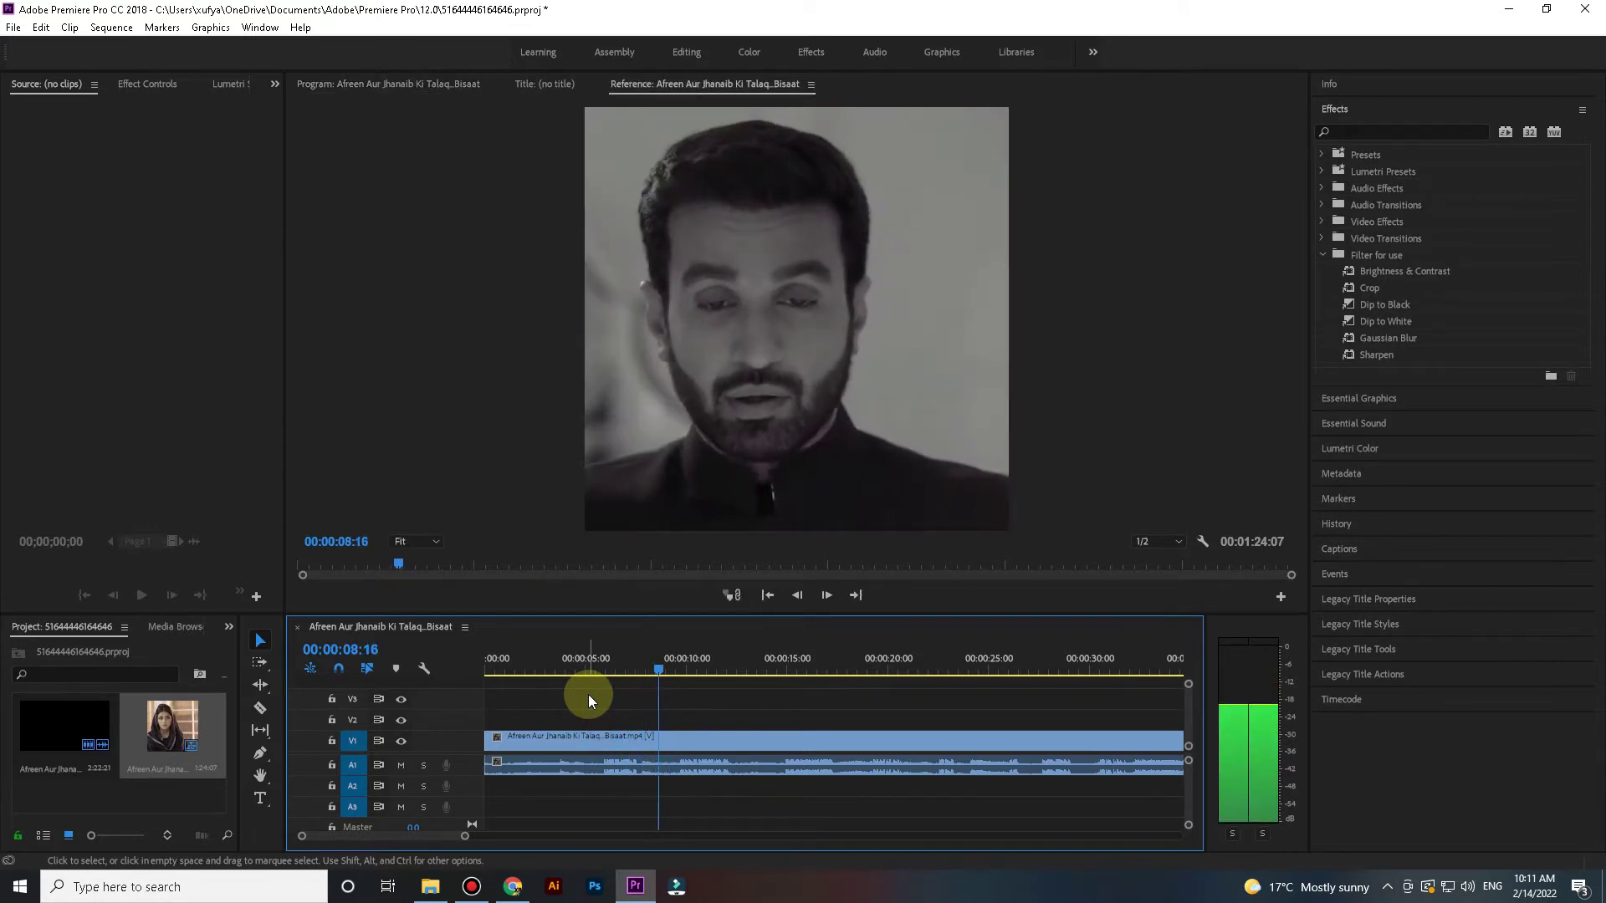
key("Right")
key("Right")
key("Right")
key("Right")
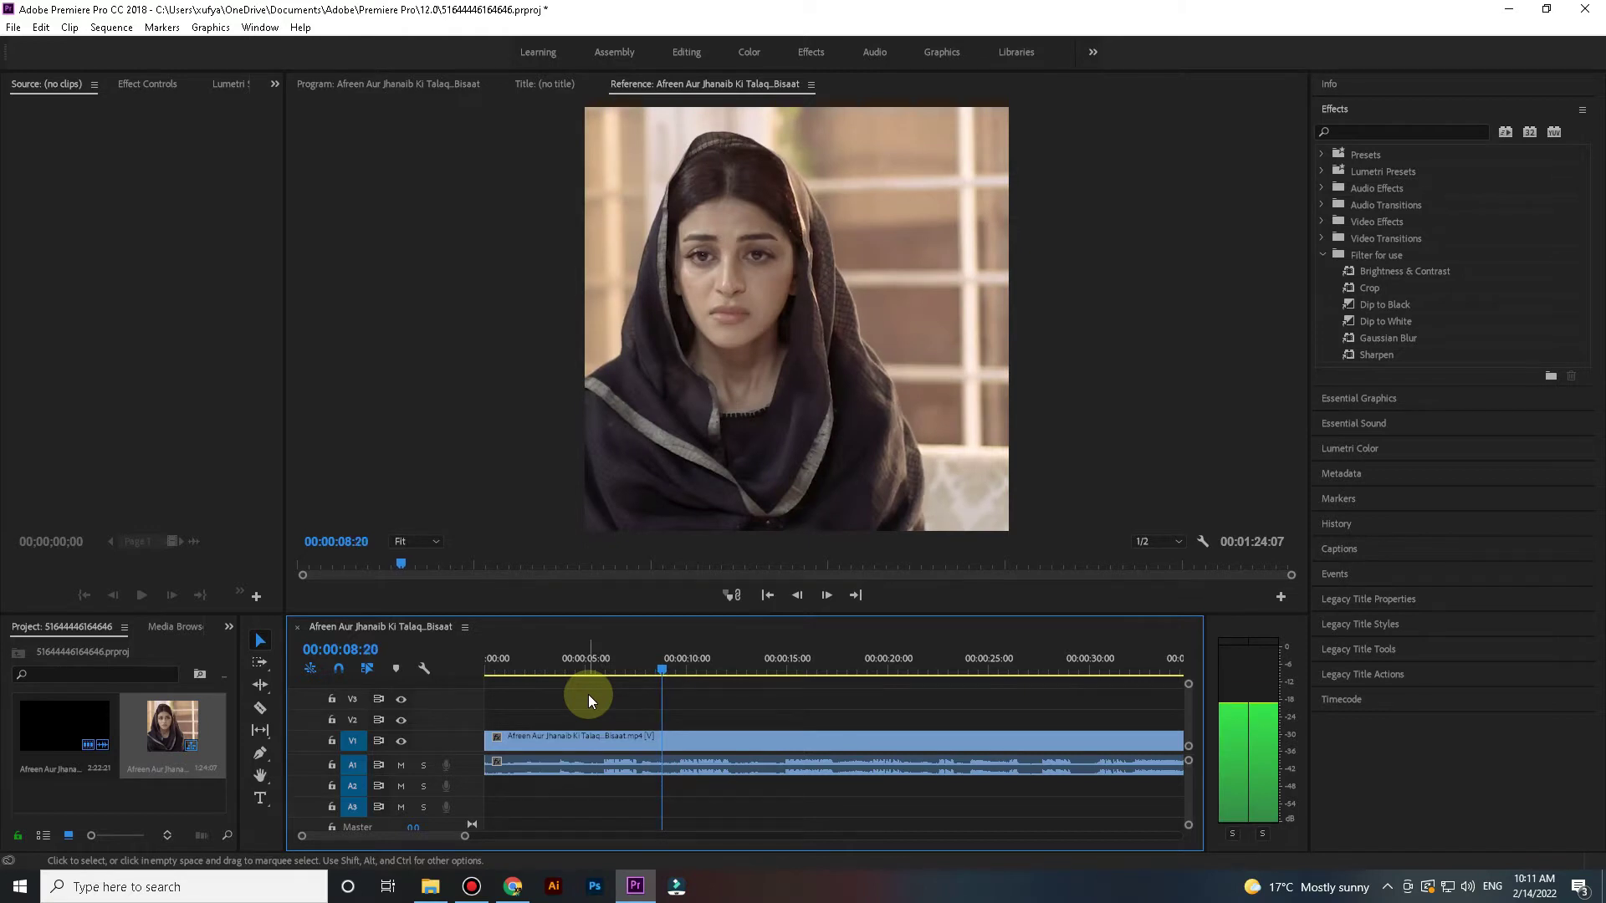
key("Right")
key("c")
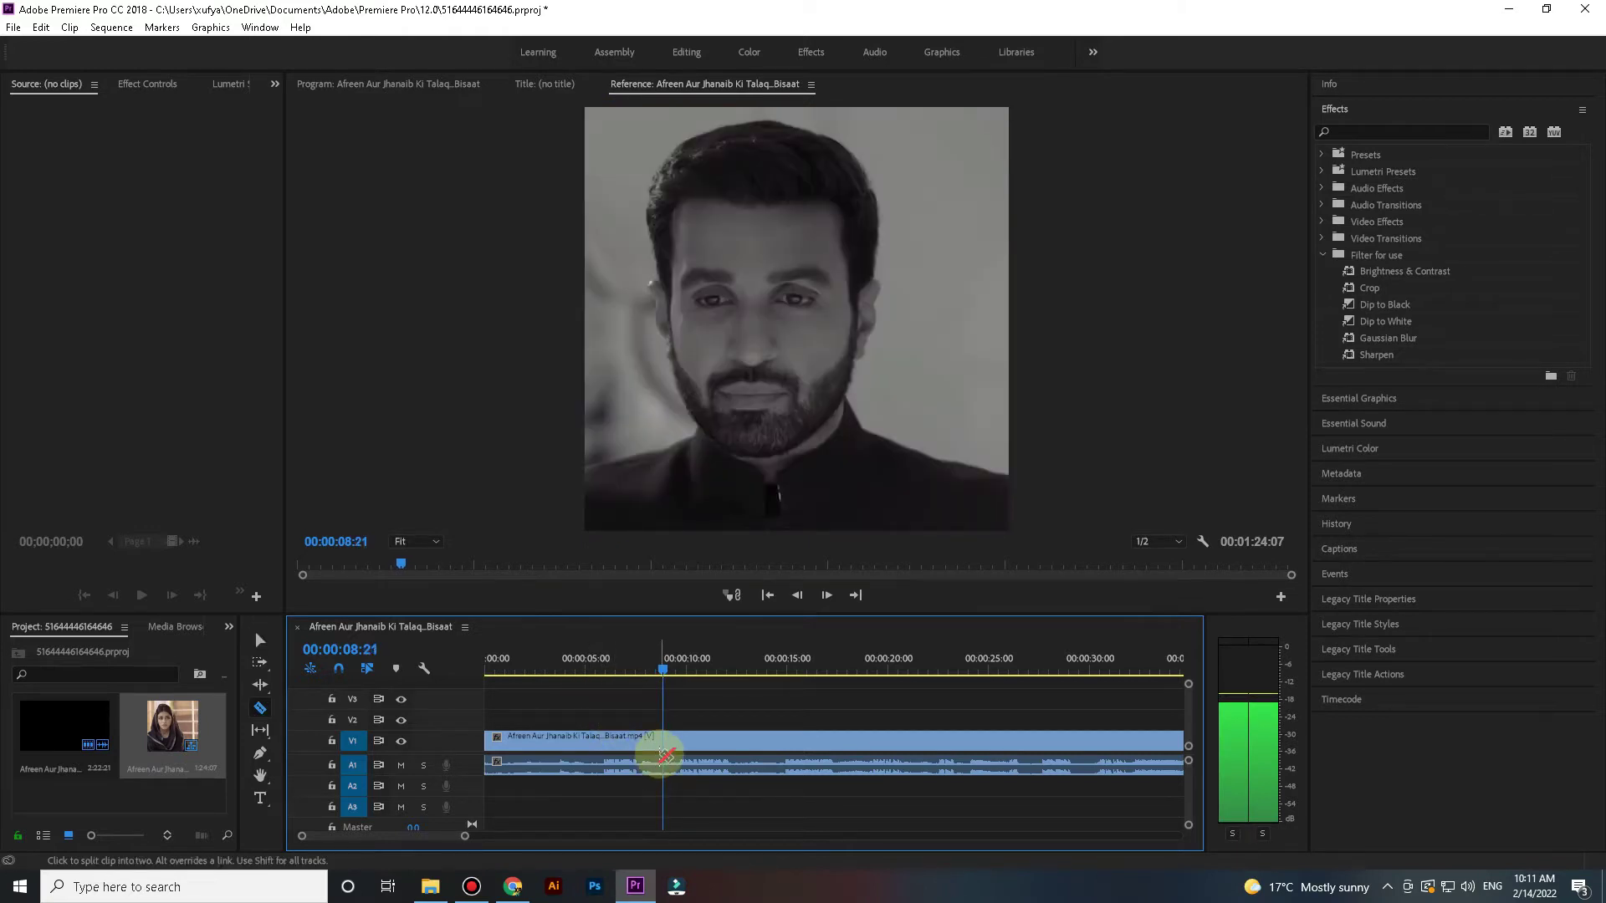
key("space")
key("space")
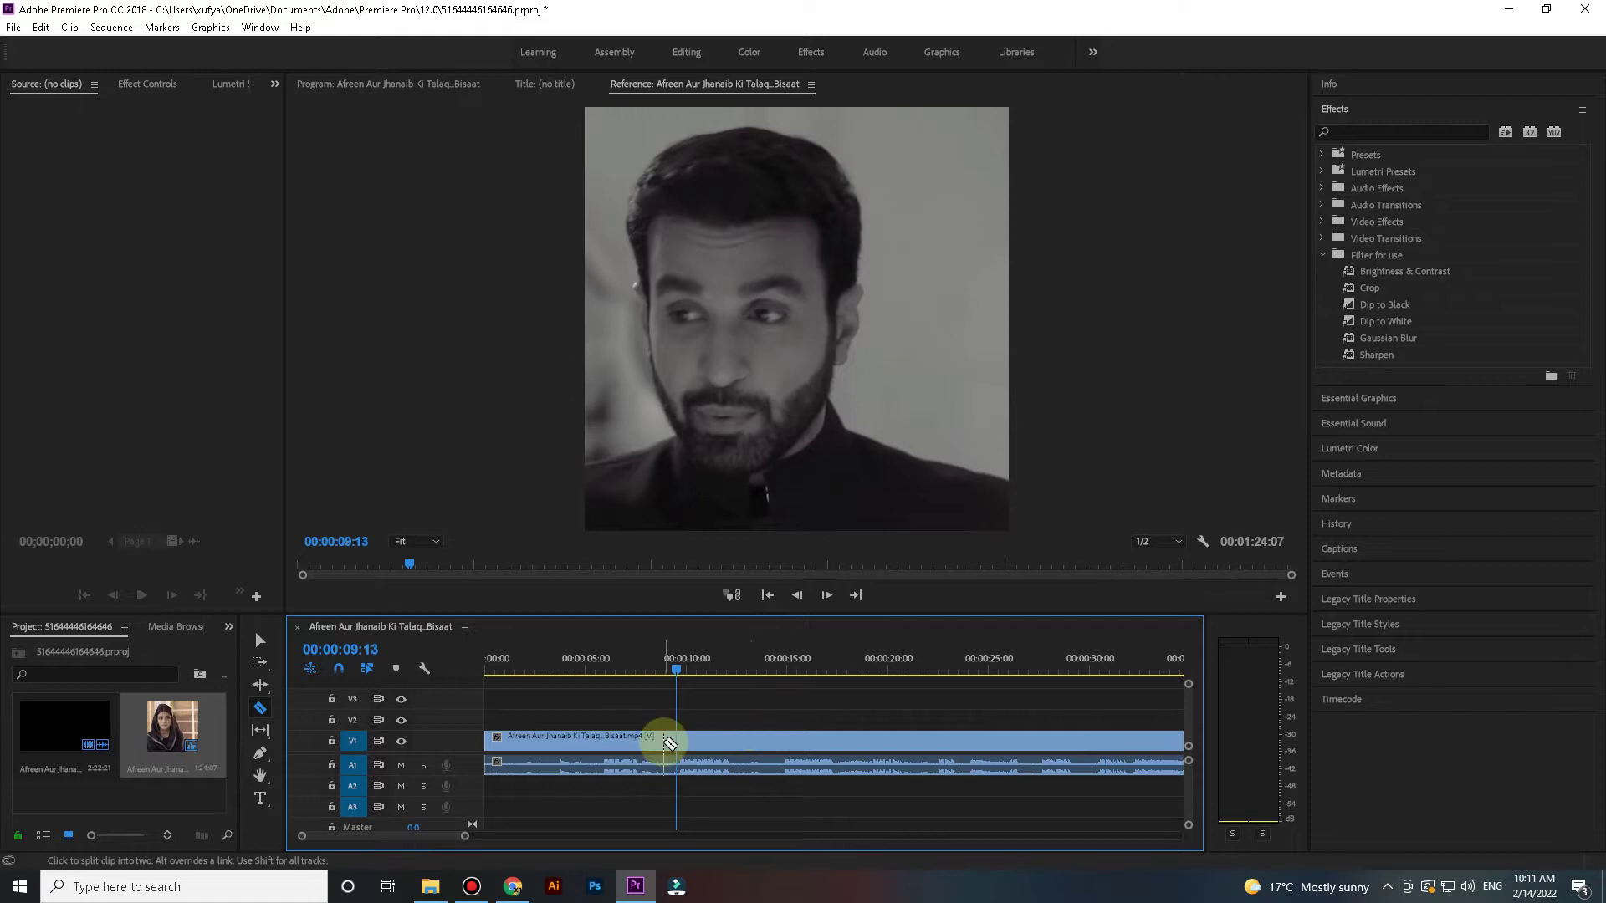
key("j")
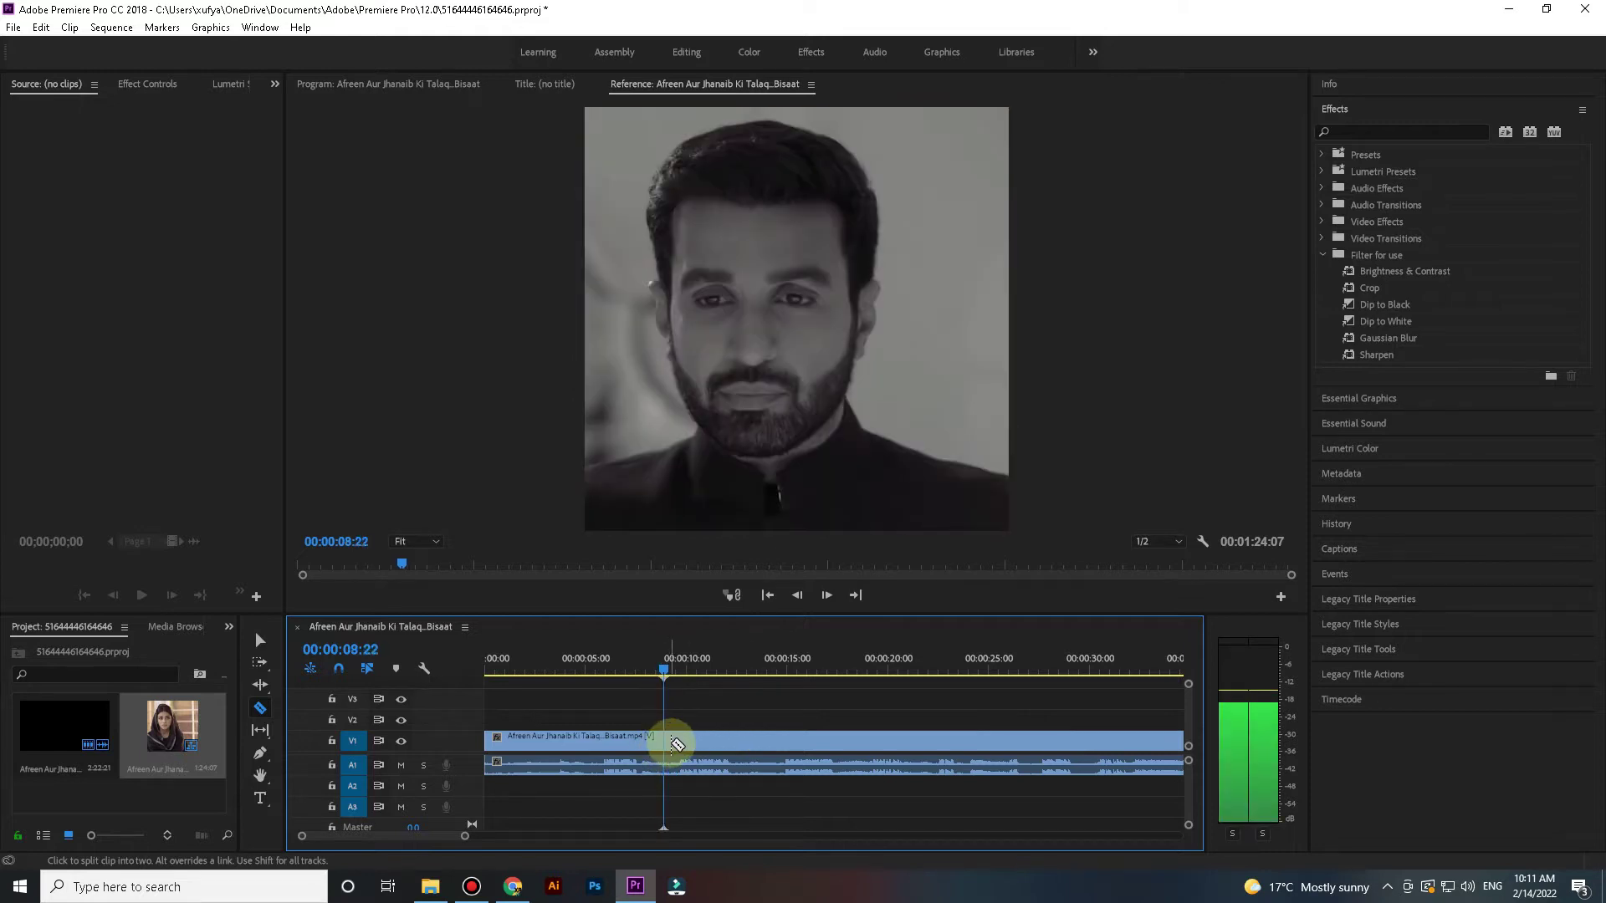
key("Left")
key("Left")
left_click(663, 741)
key("space")
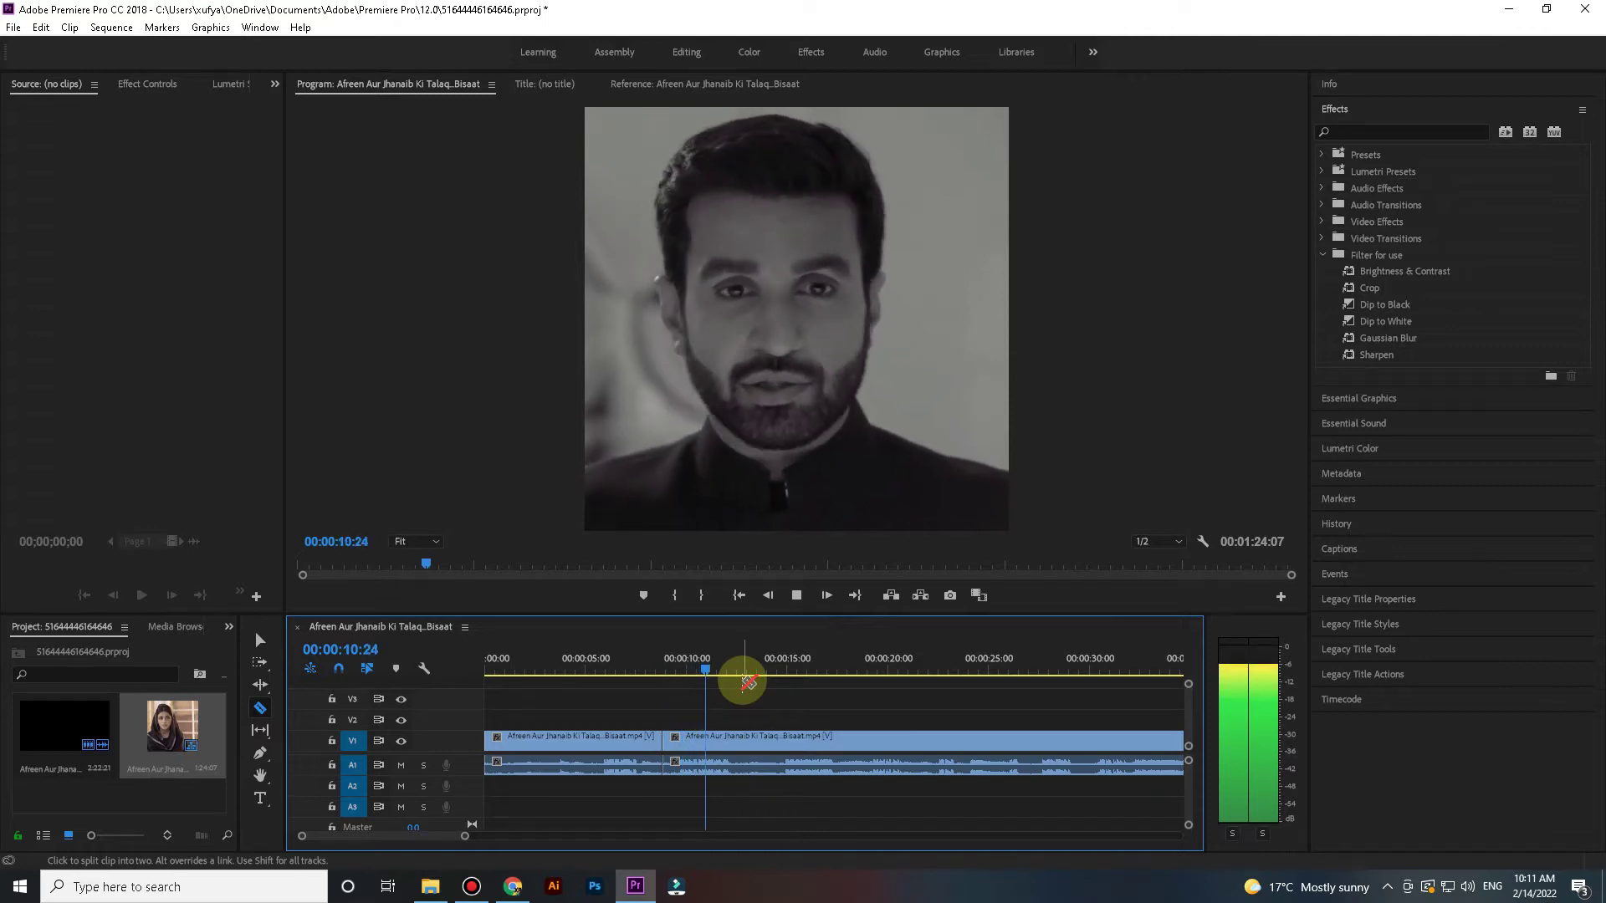
key("space")
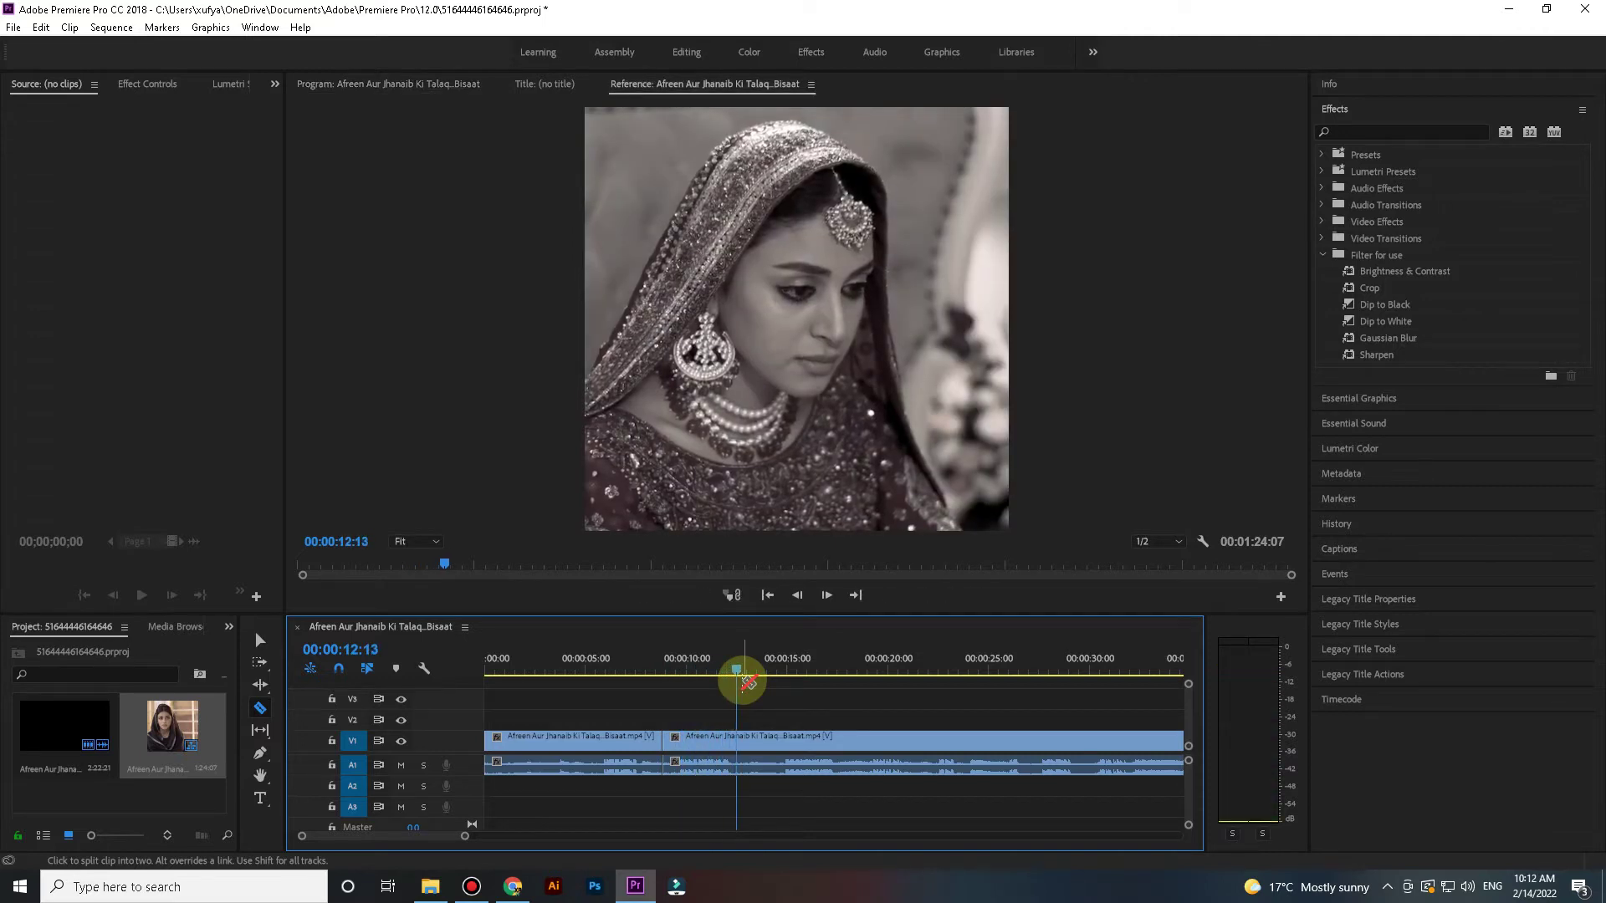
key("j")
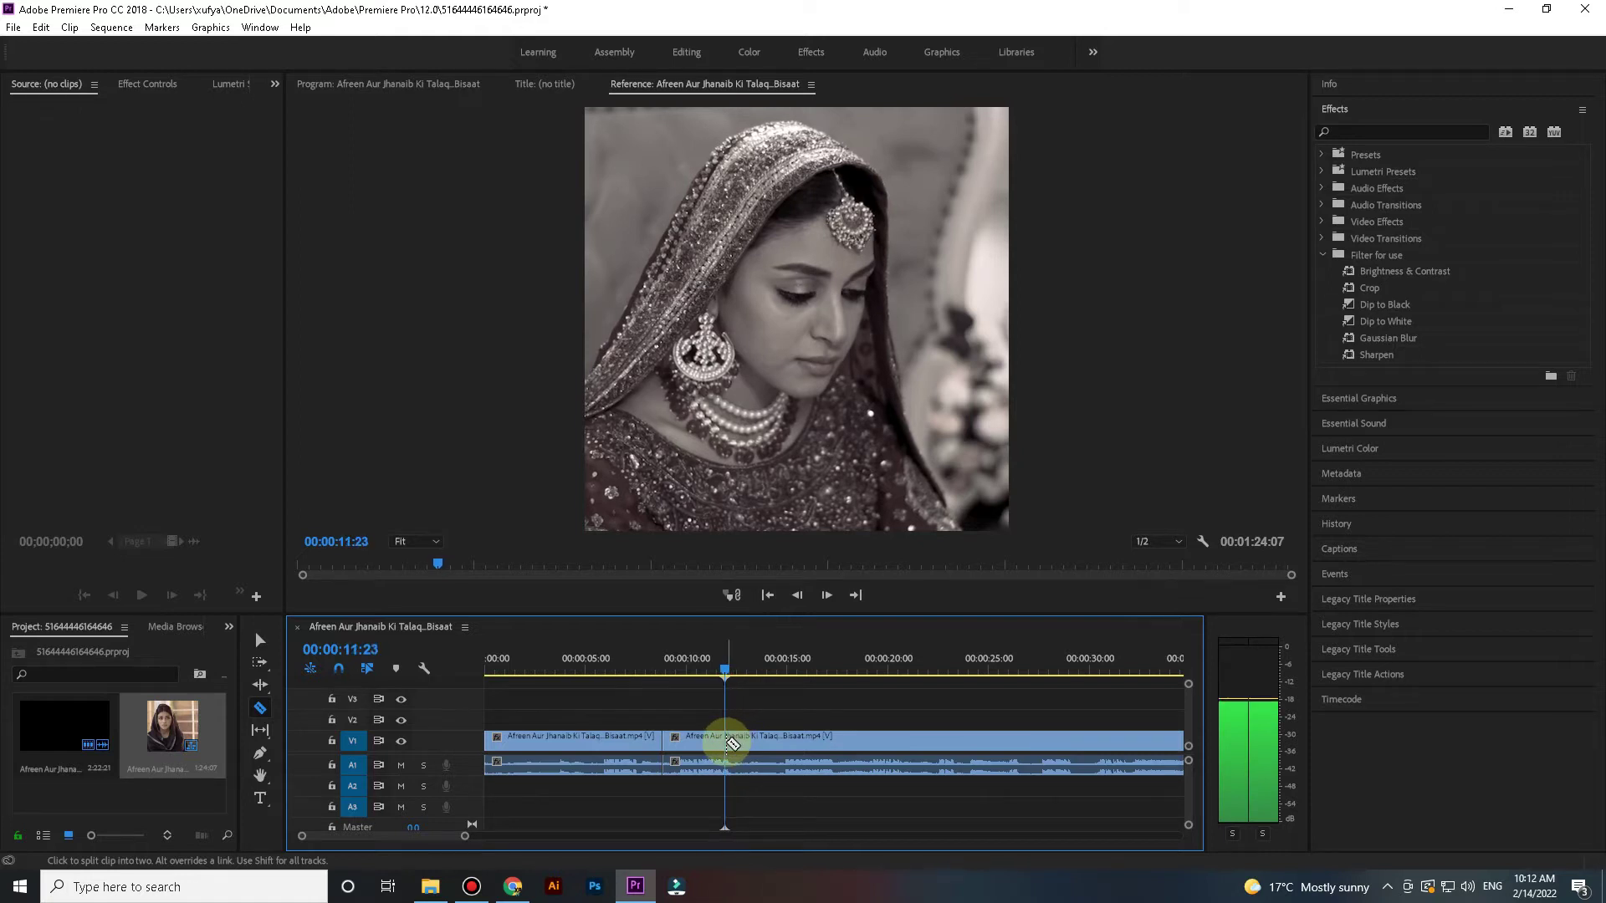
left_click(733, 741)
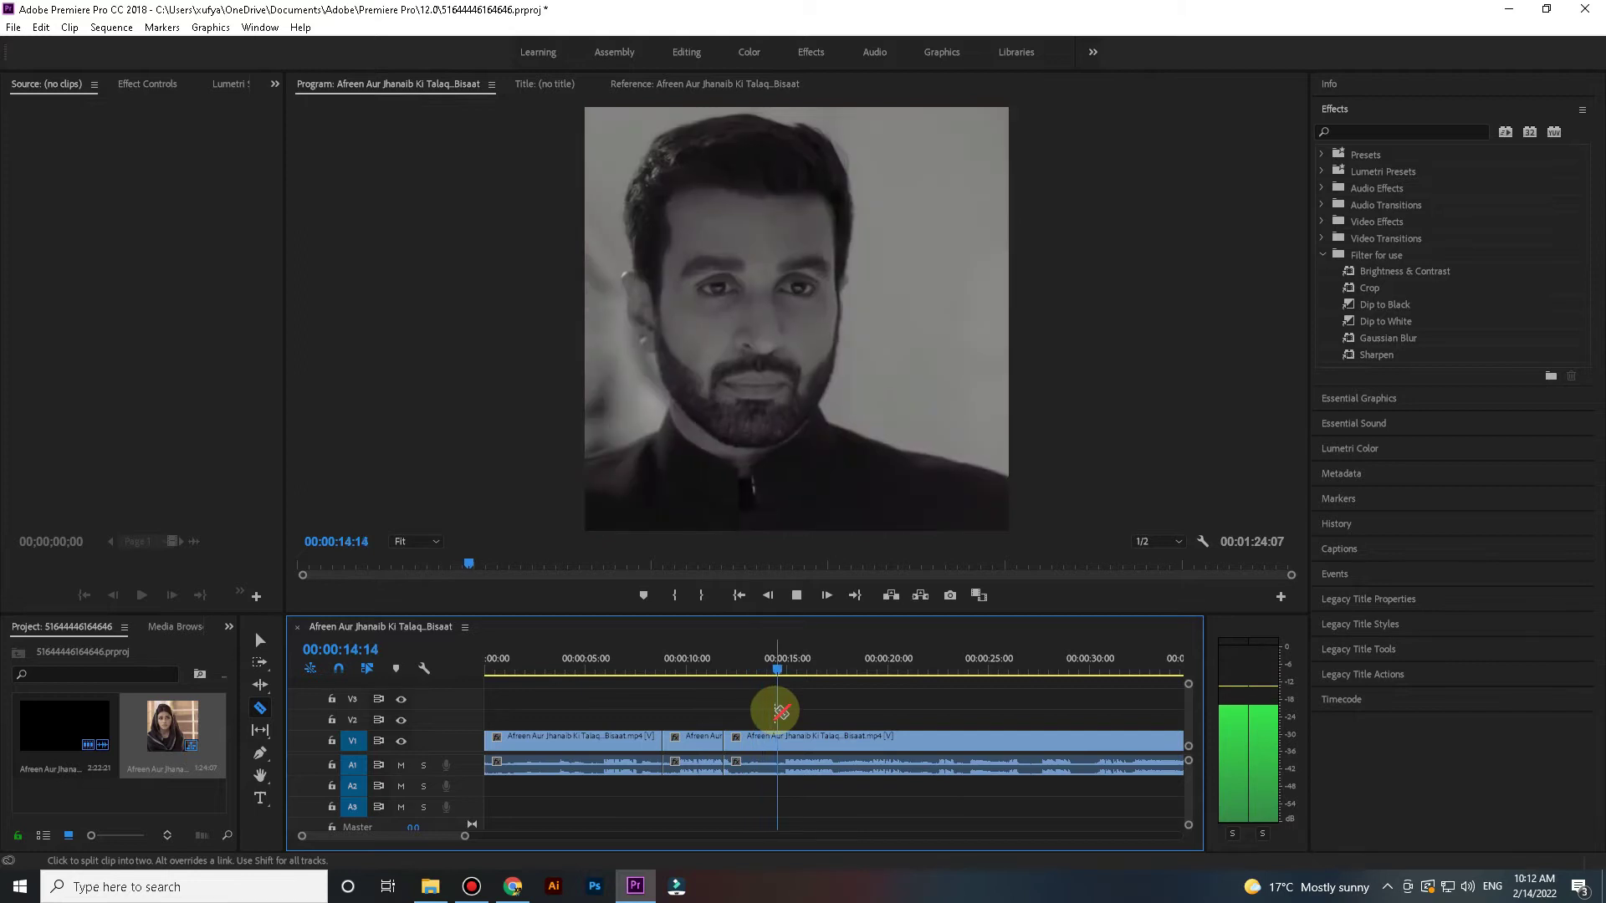
Razor the clip at the next shot changes, around 00:00:20:14 and at 00:00:22:09.
key("space")
key("Left")
key("Left")
key("Left")
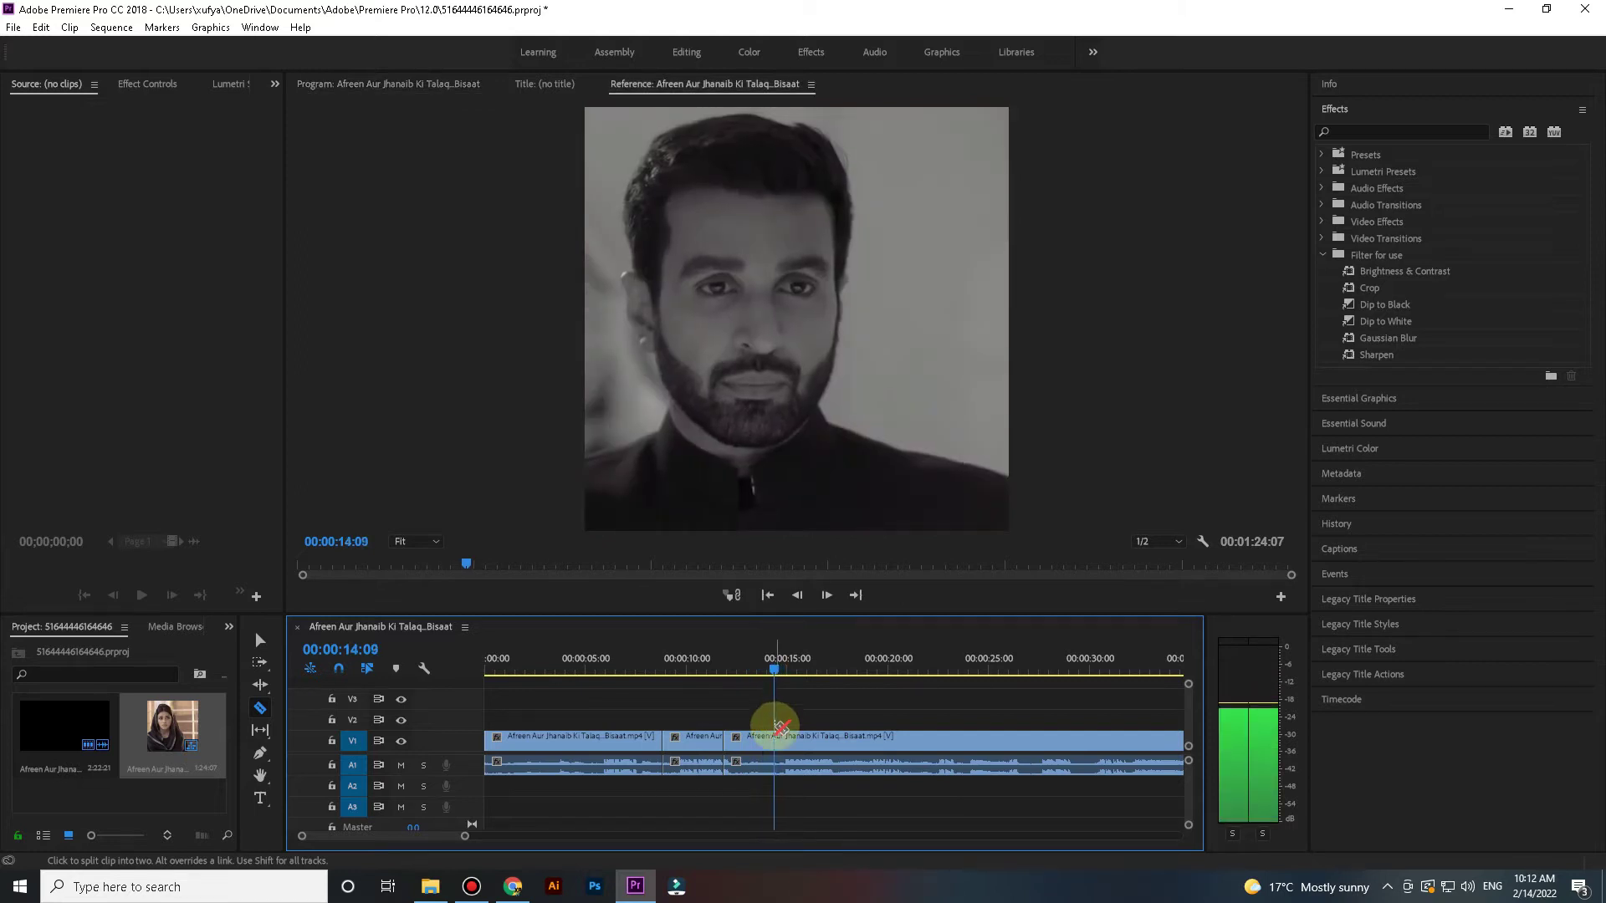
left_click(771, 743)
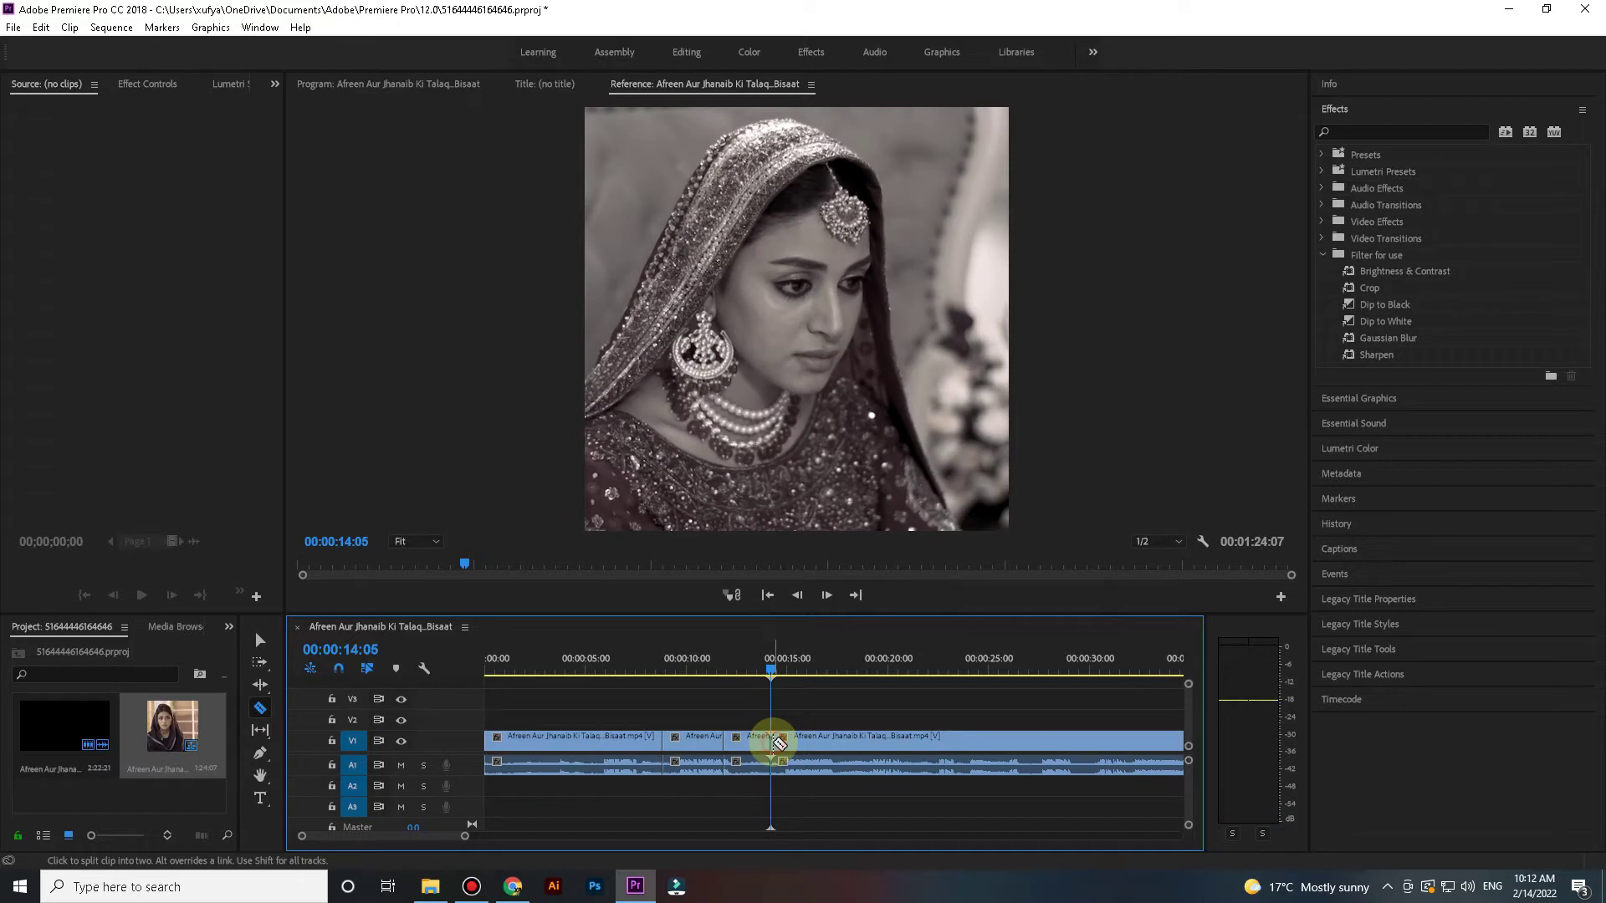
key("space")
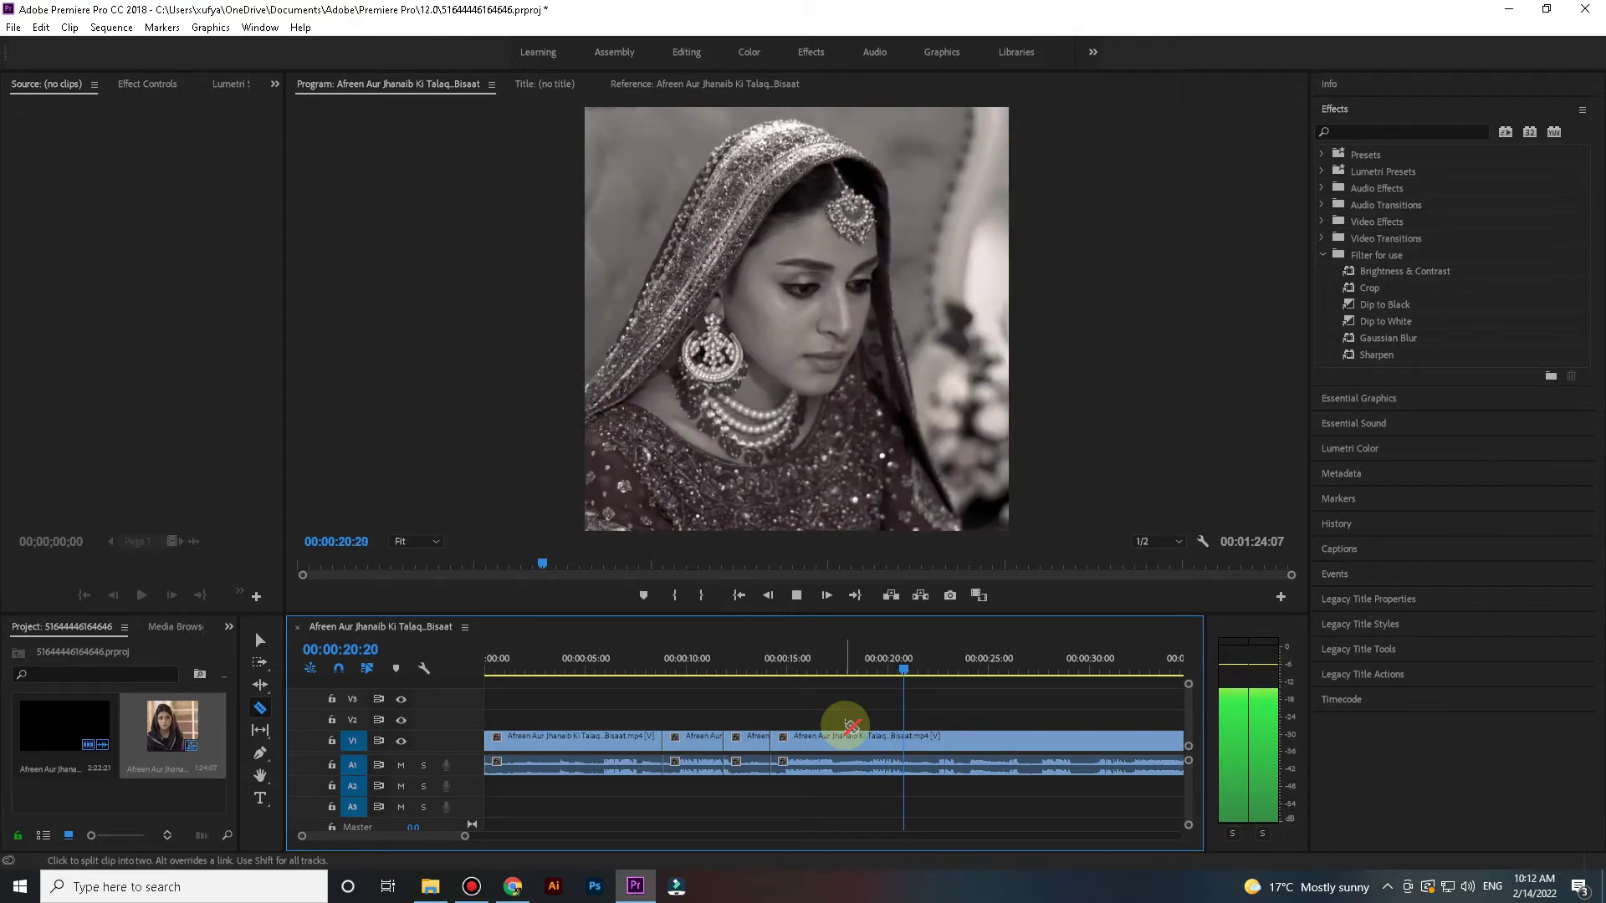
key("space")
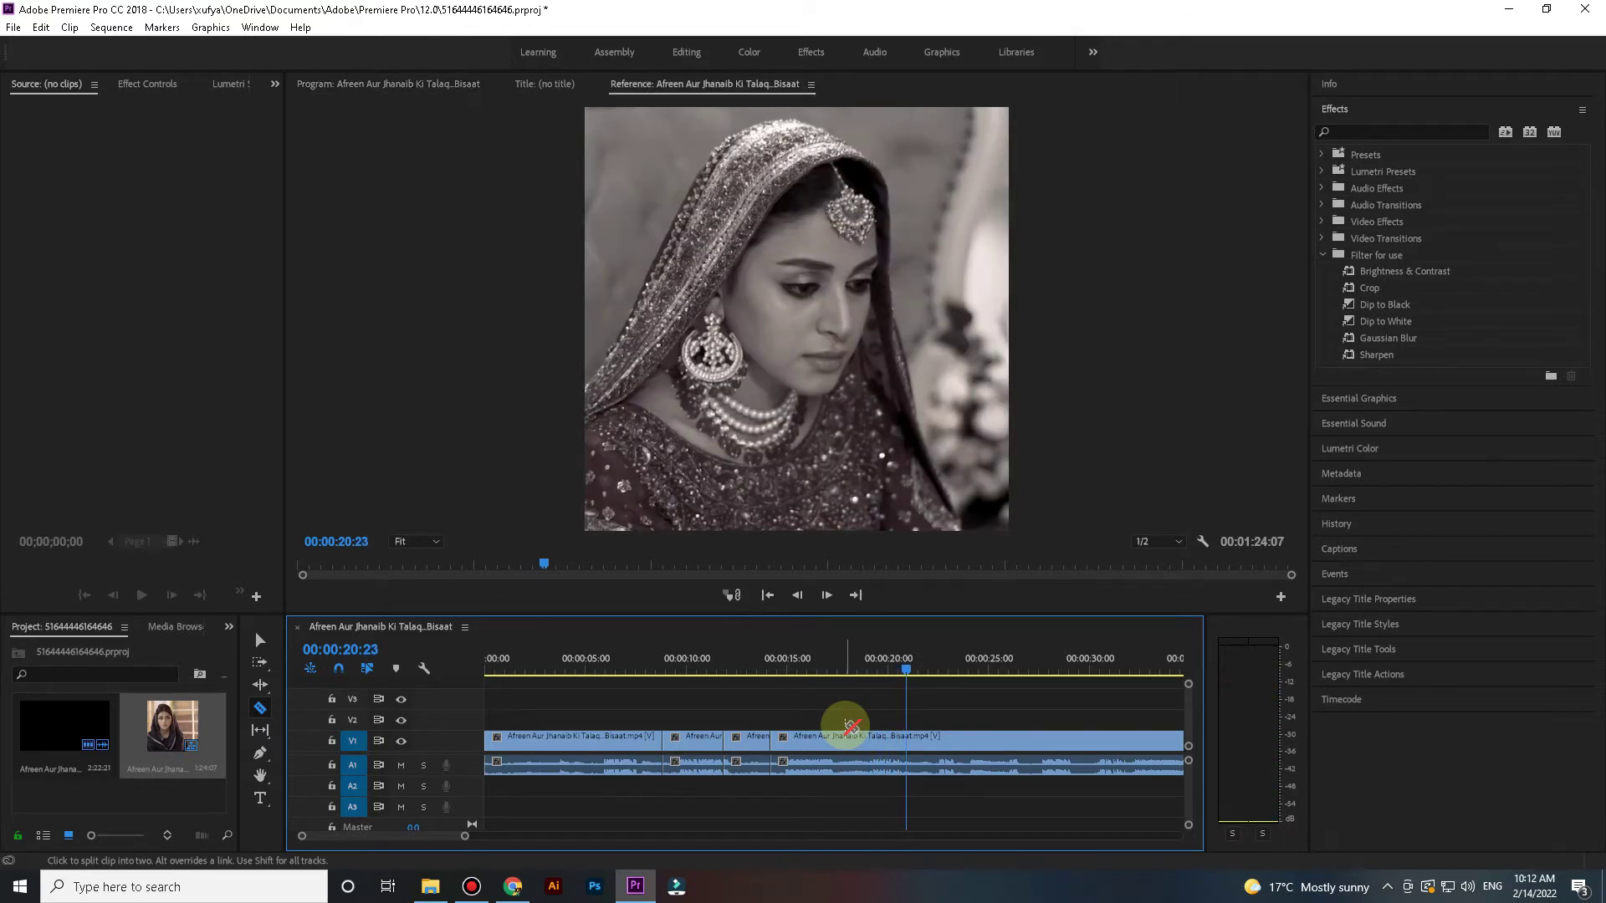
key("j")
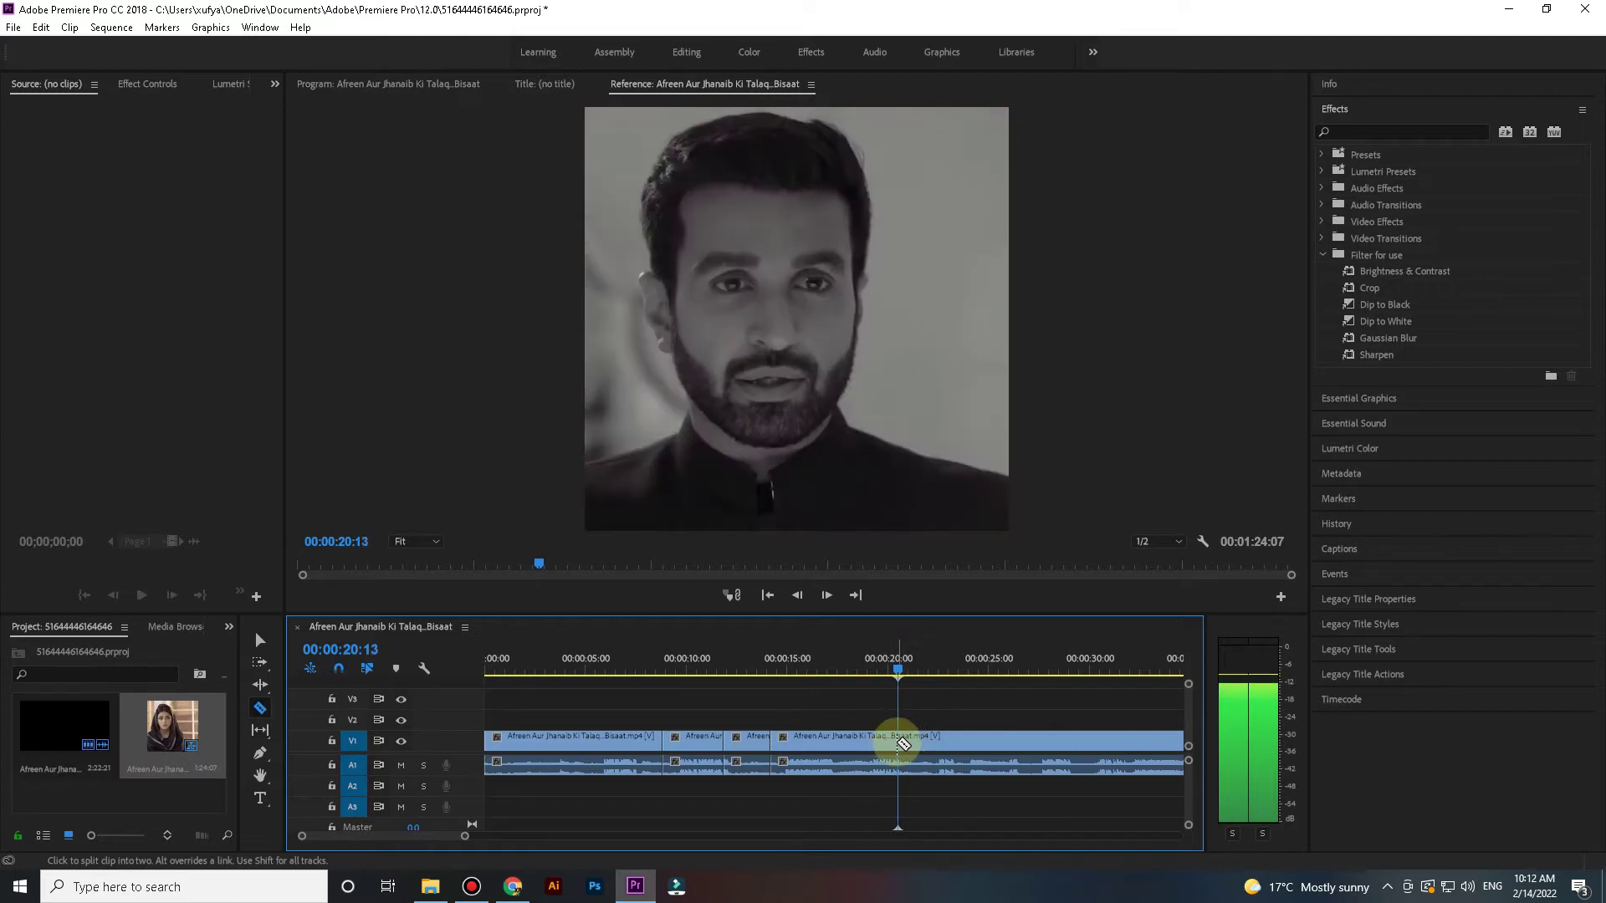
left_click(901, 743)
key("space")
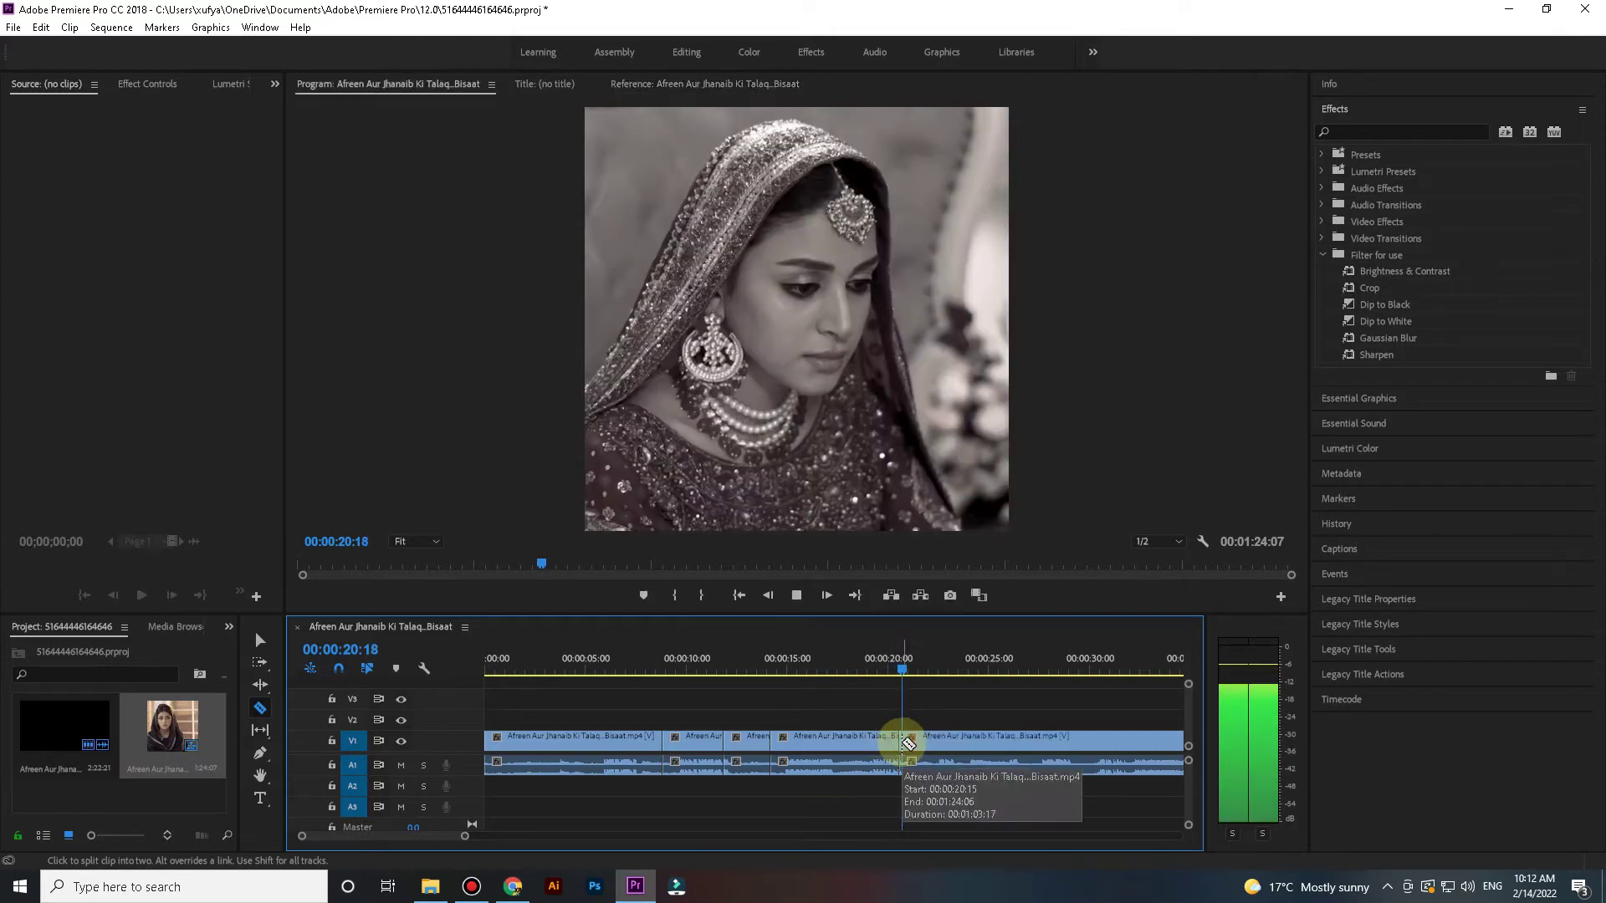
left_click(942, 736)
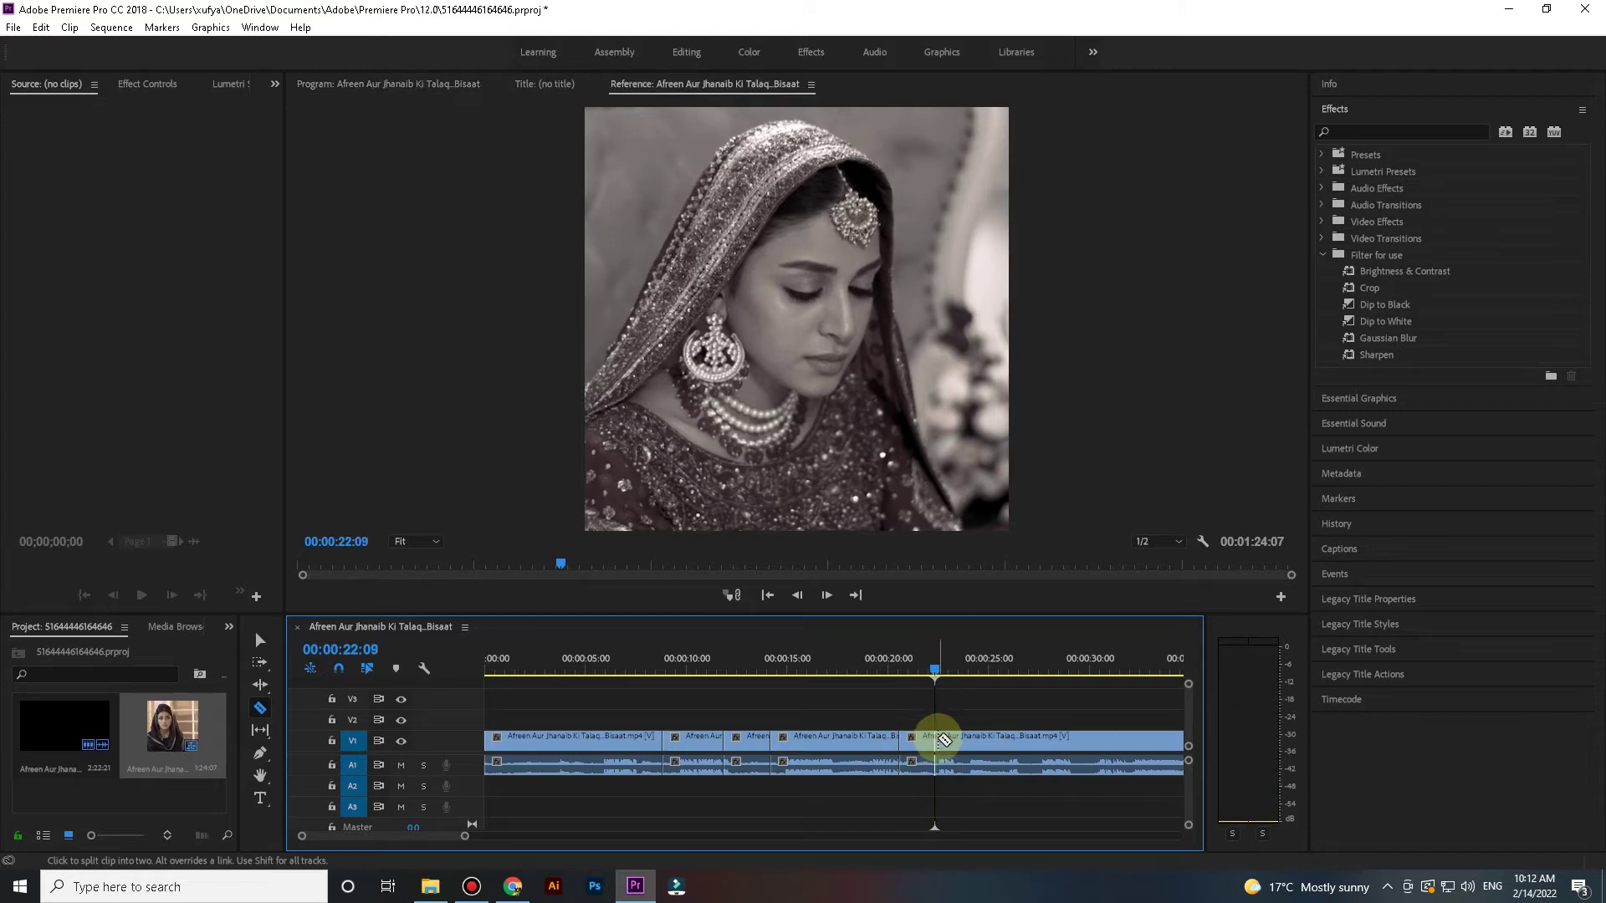
Delete the footage after 00:00:22:09 and shift the later clips right to leave a gap.
key("v")
left_click(1008, 740)
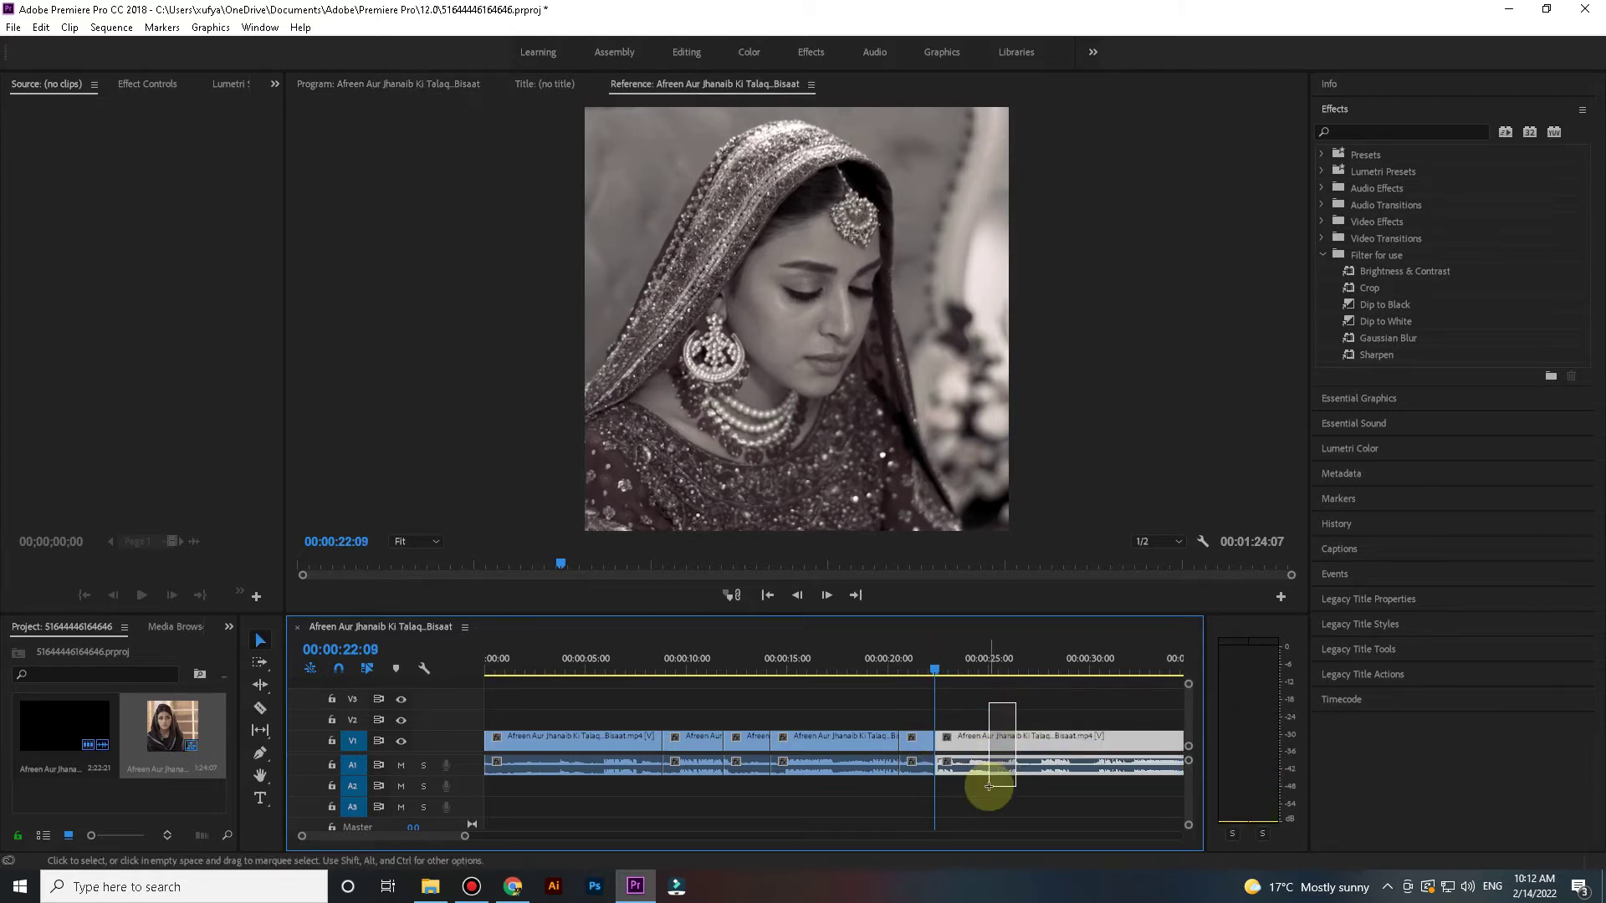
key("Delete")
left_click(531, 666)
left_click_drag(1033, 699, 661, 817)
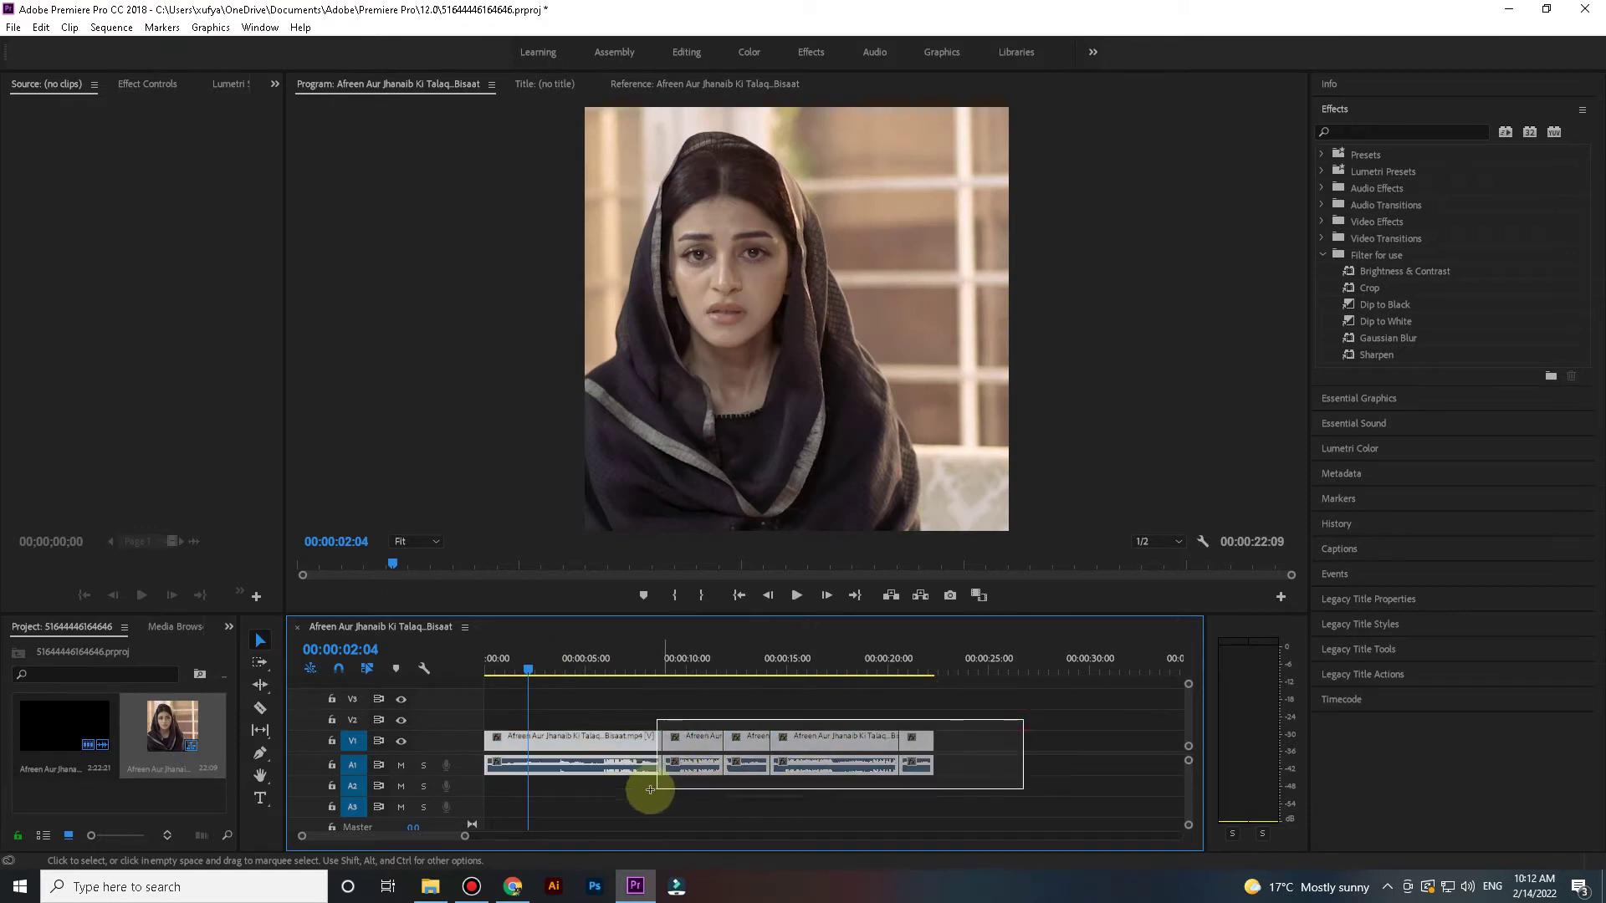
mouse_move(1039, 704)
left_mouse_down()
mouse_move(752, 806)
mouse_move(681, 745)
mouse_move(809, 745)
left_mouse_up()
Trim the first clip to end at 00:00:03:00 by cutting and deleting the remainder.
key("space")
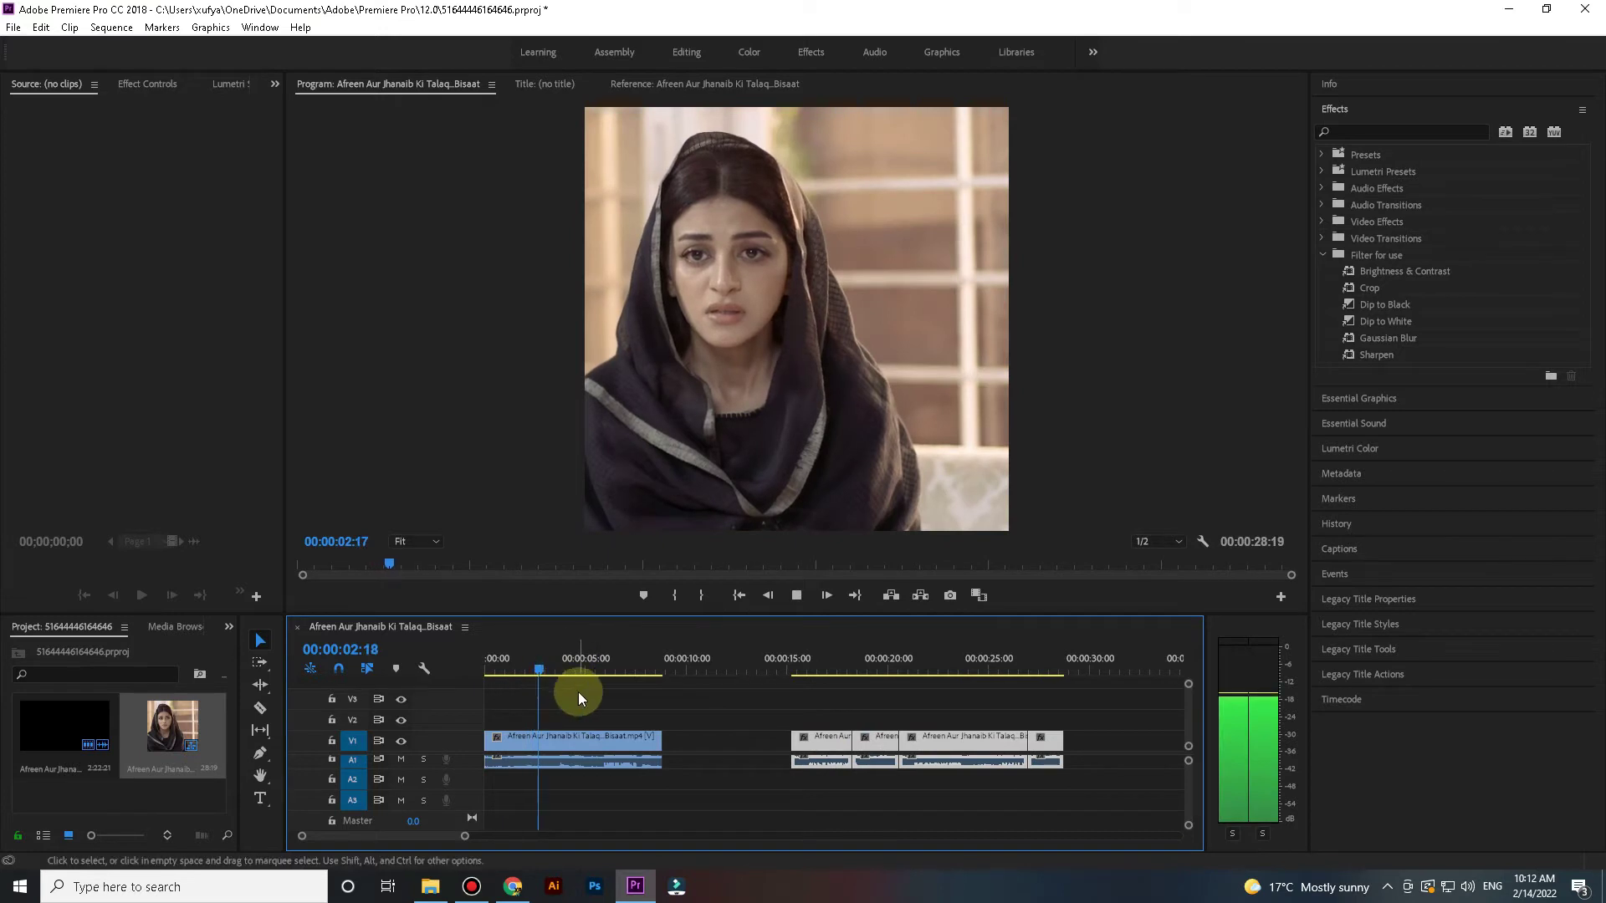
key("space")
key("c")
left_click(542, 736)
key("v")
left_click(600, 740)
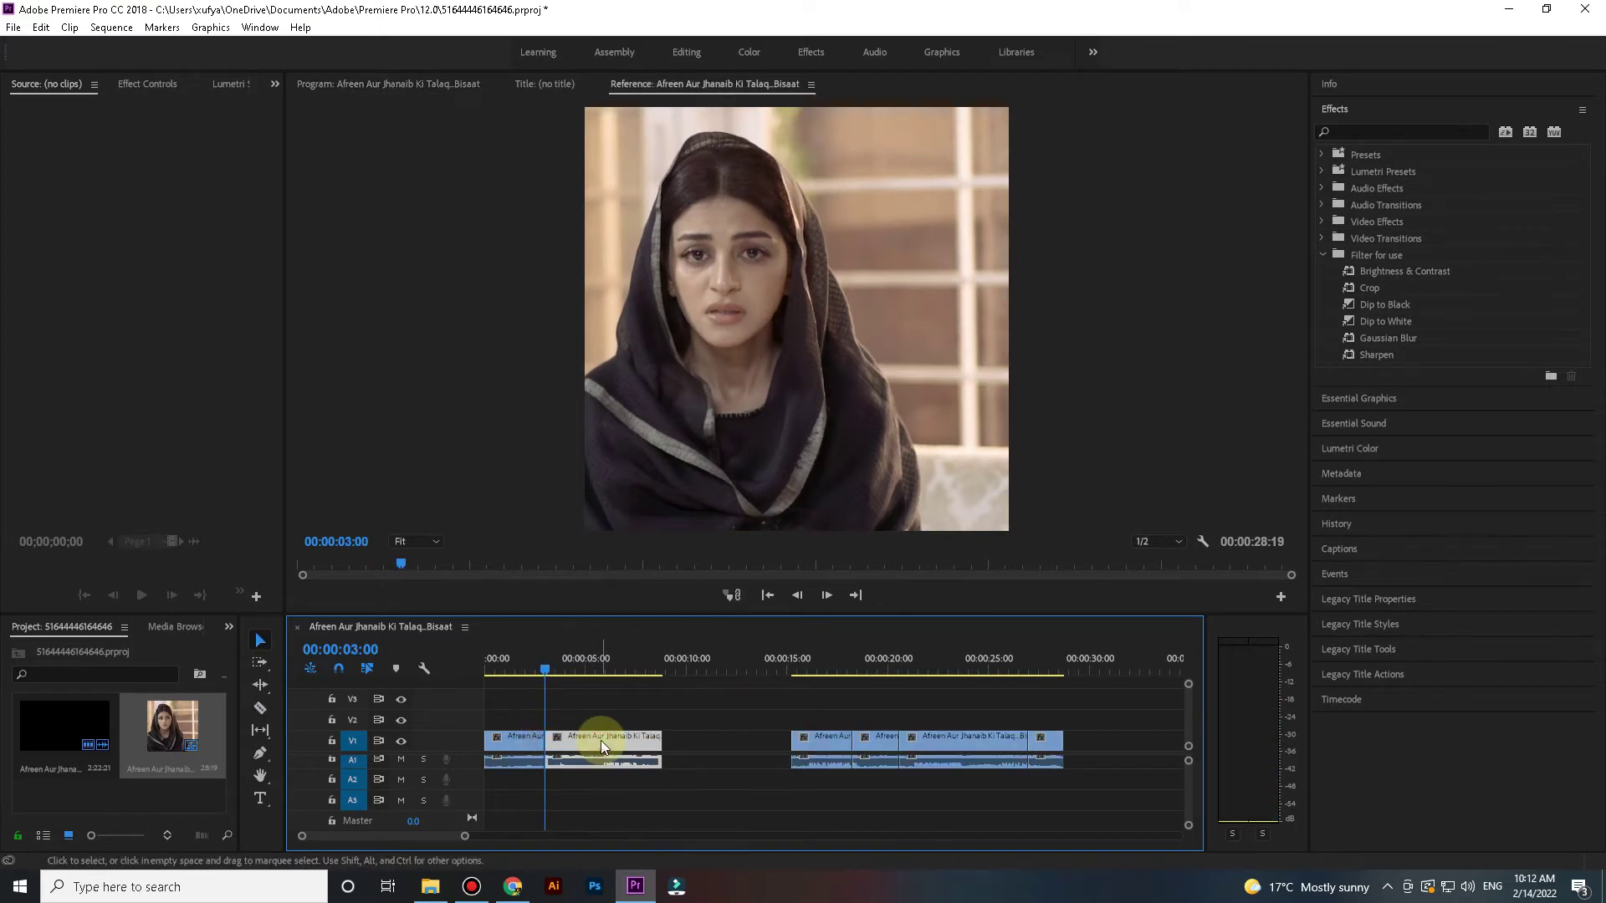
key("Delete")
Set the first clip to 50% speed (00:00:06:00 long) and butt the next clip against it.
right_click(505, 740)
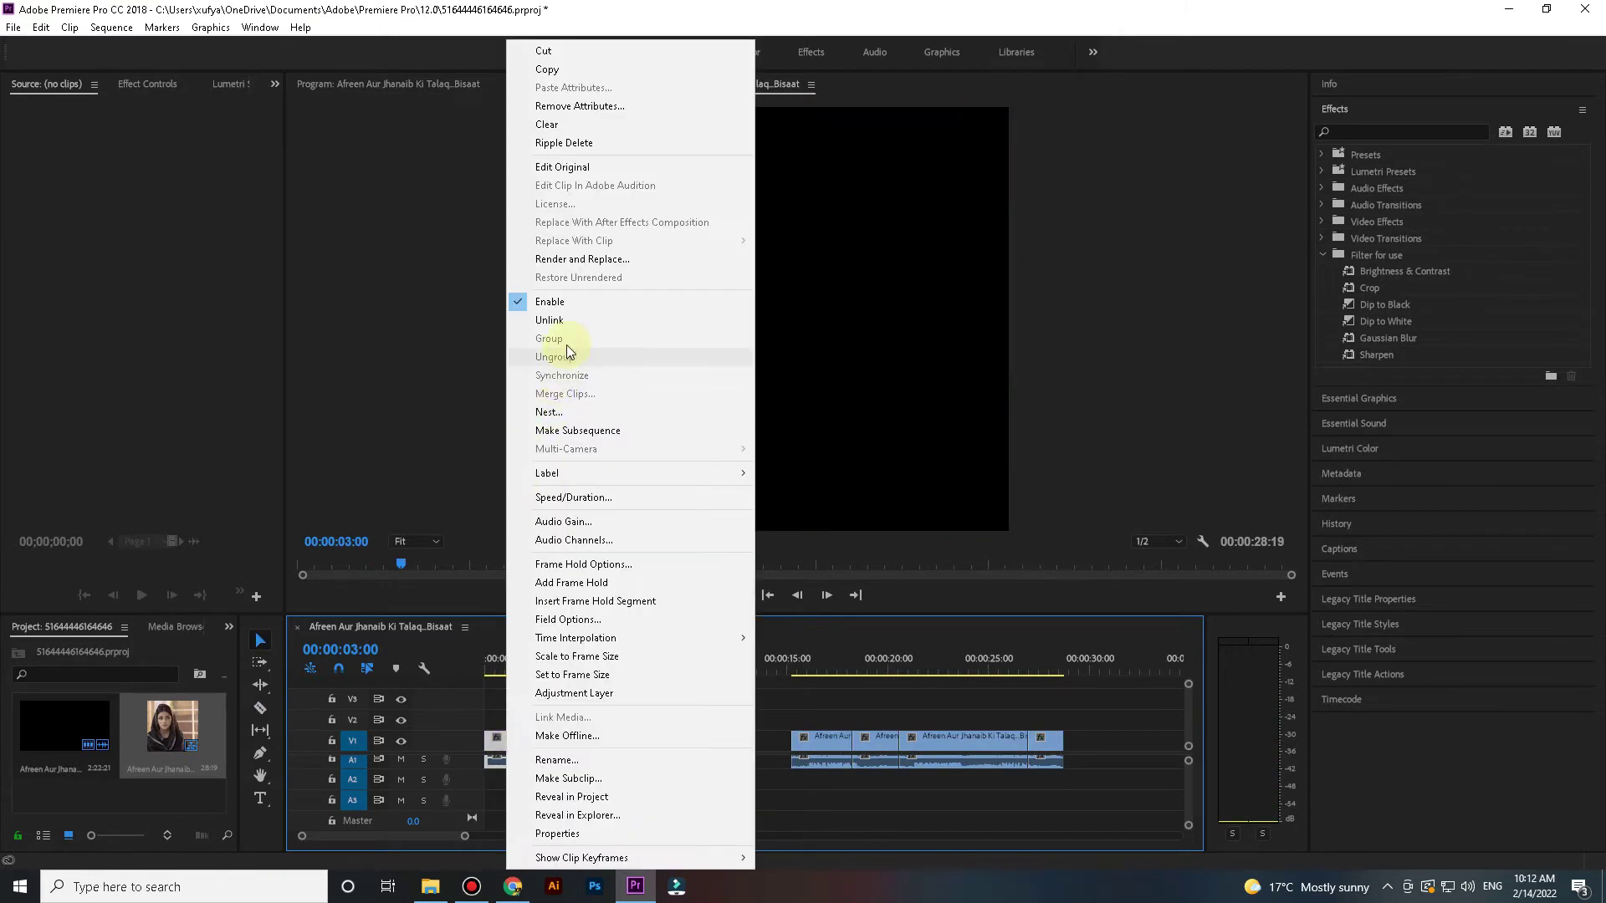
left_click(577, 497)
type("50")
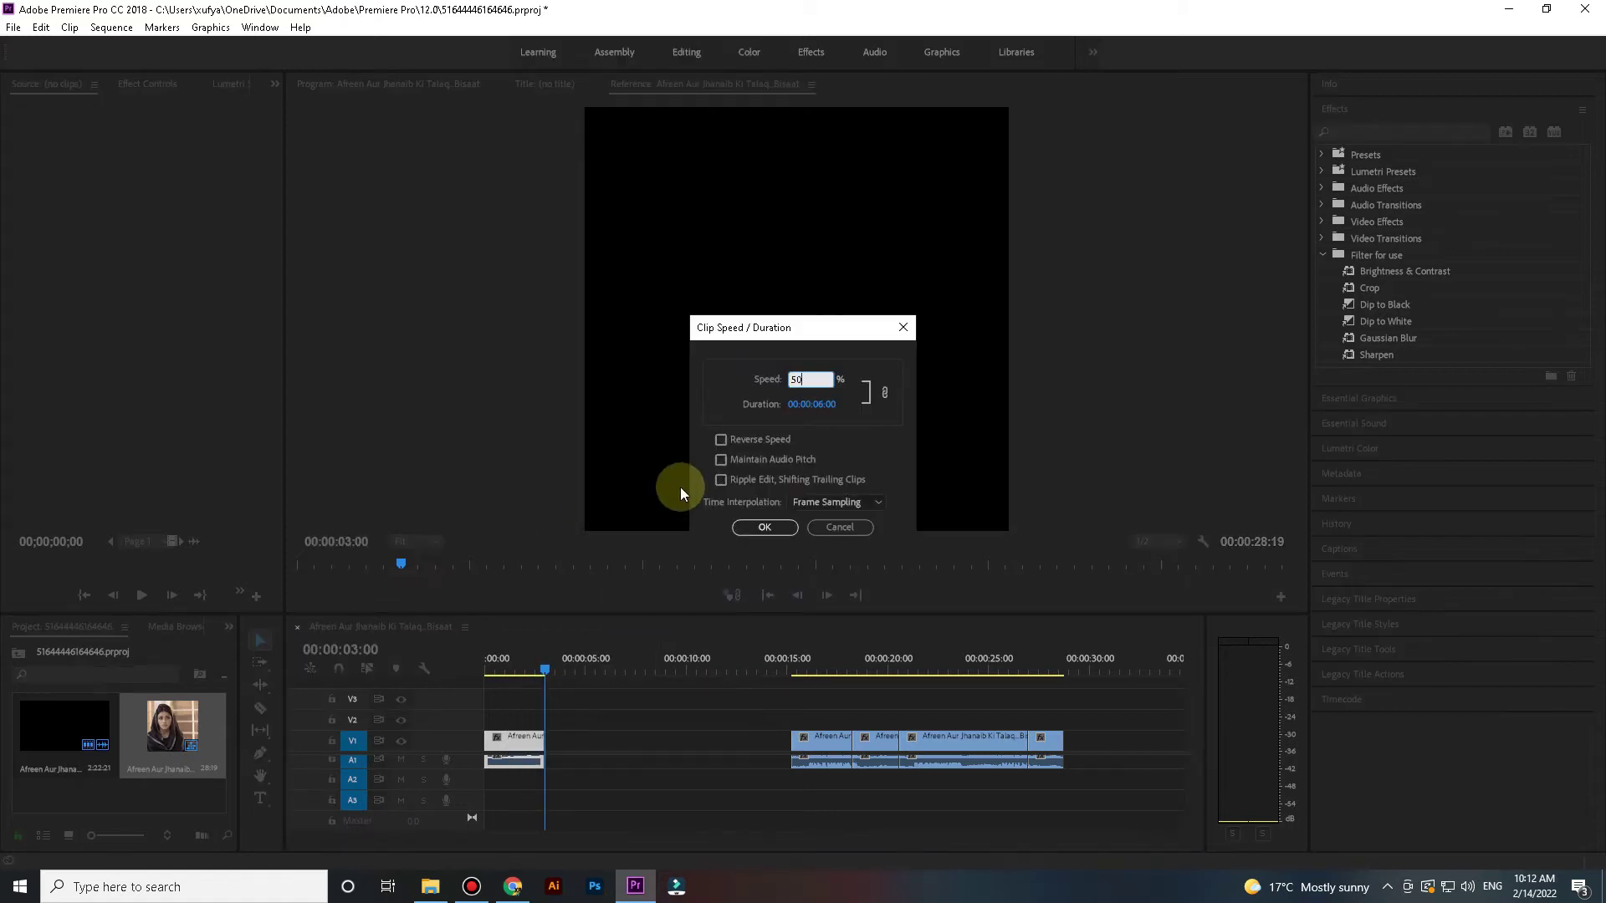
left_click(759, 528)
mouse_move(818, 744)
left_mouse_down()
mouse_move(645, 746)
mouse_move(658, 752)
left_mouse_up()
left_click_drag(1191, 768, 1176, 760)
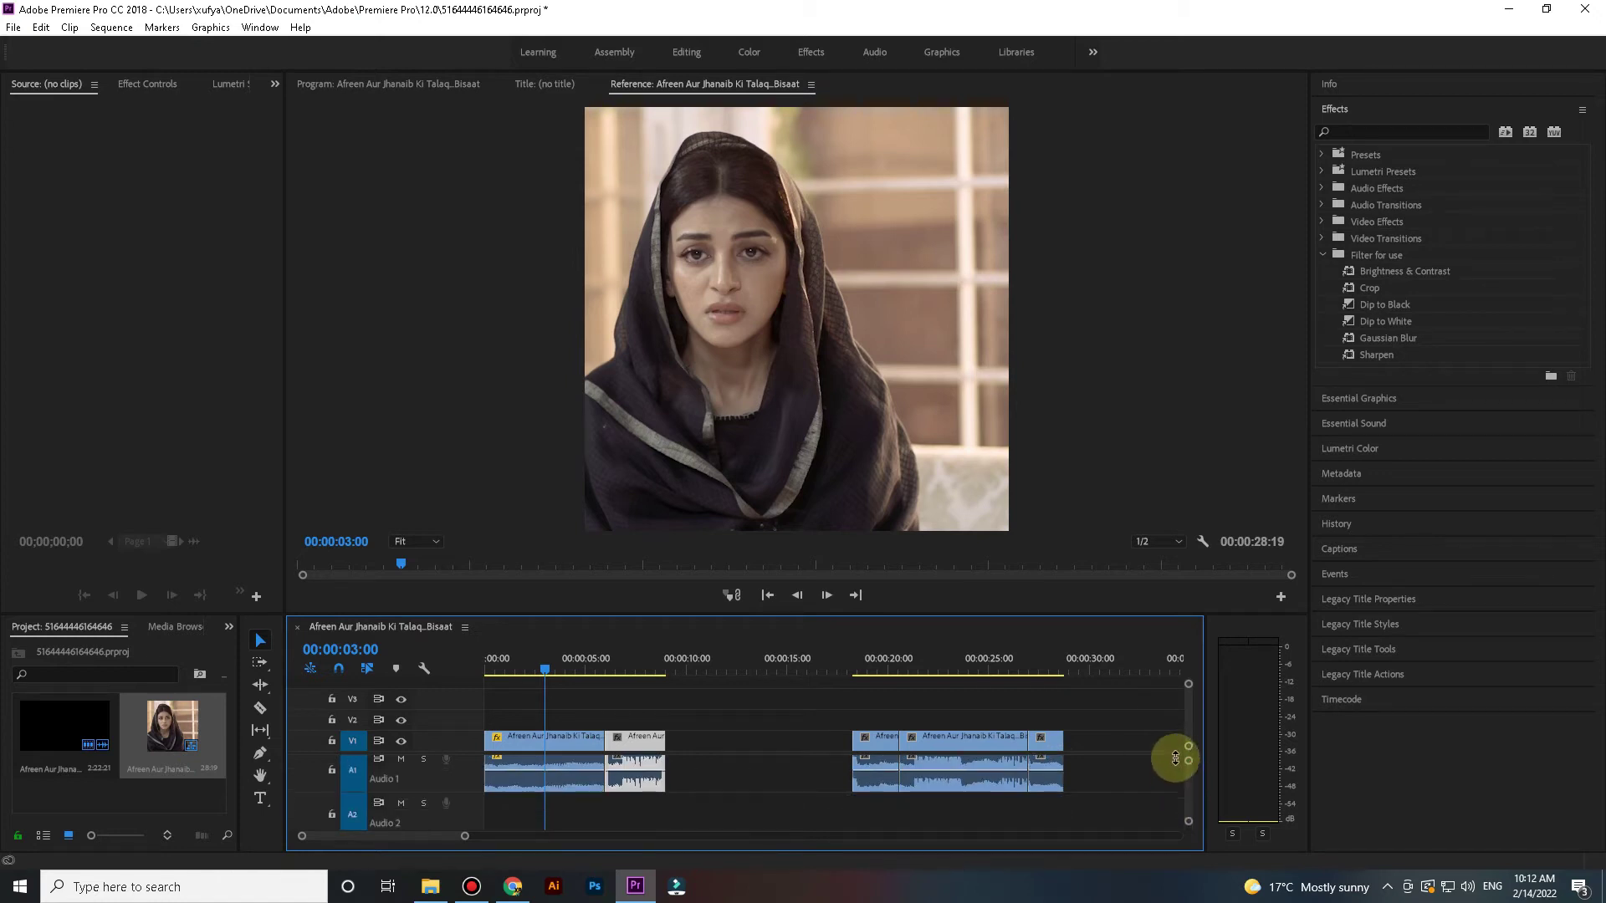
key("space")
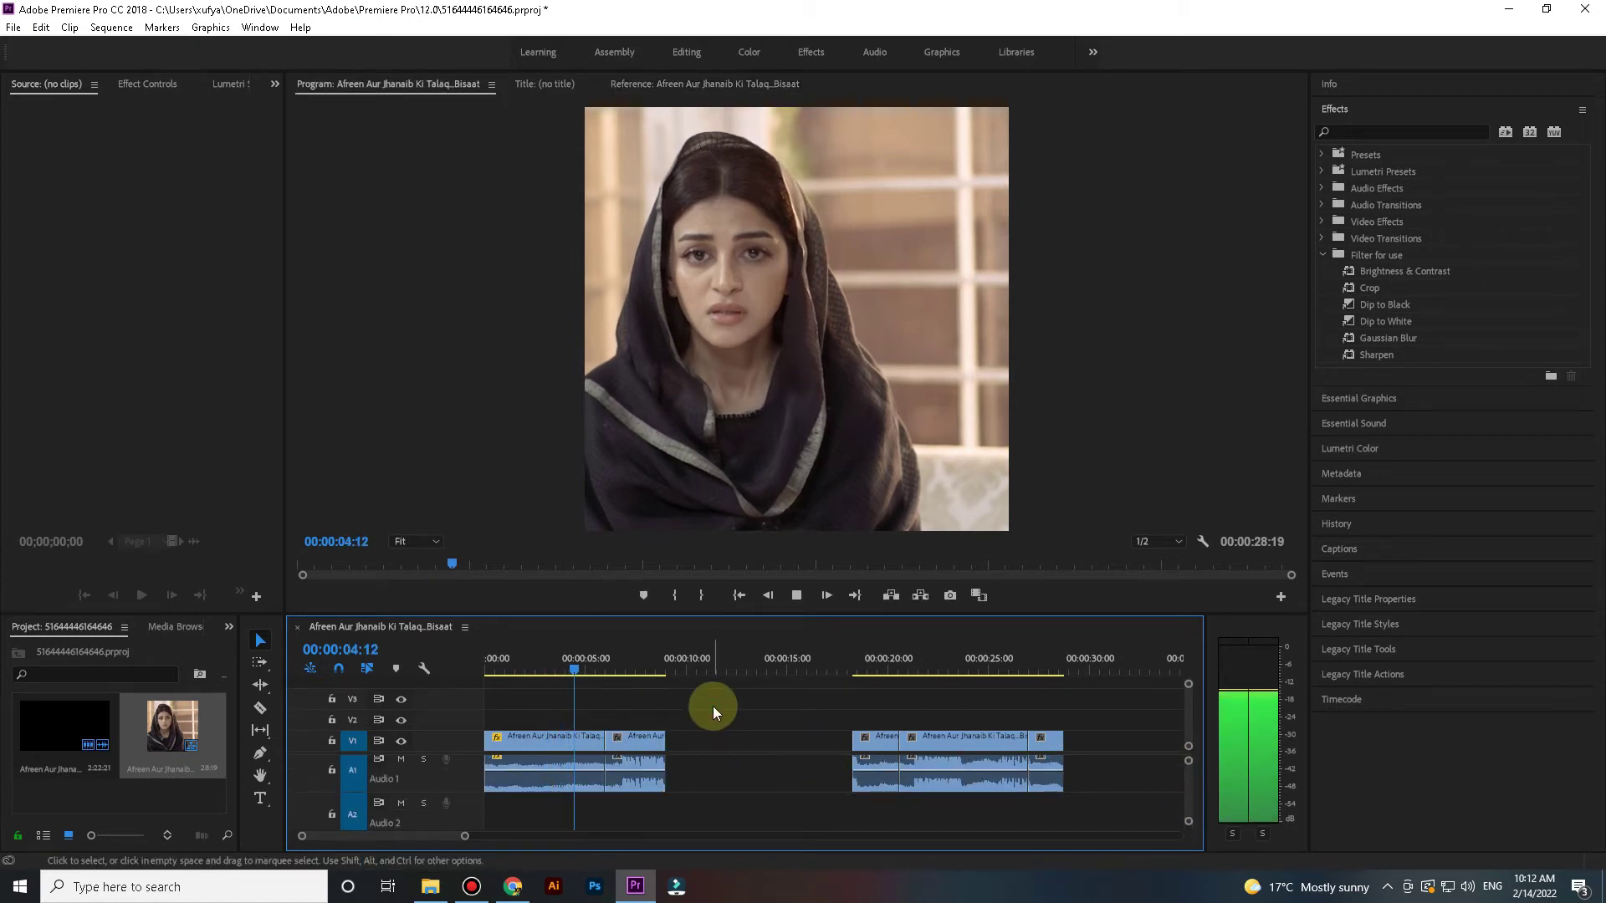
Slow the second clip to 30% speed.
right_click(641, 741)
left_click(723, 500)
type("3")
left_click(764, 527)
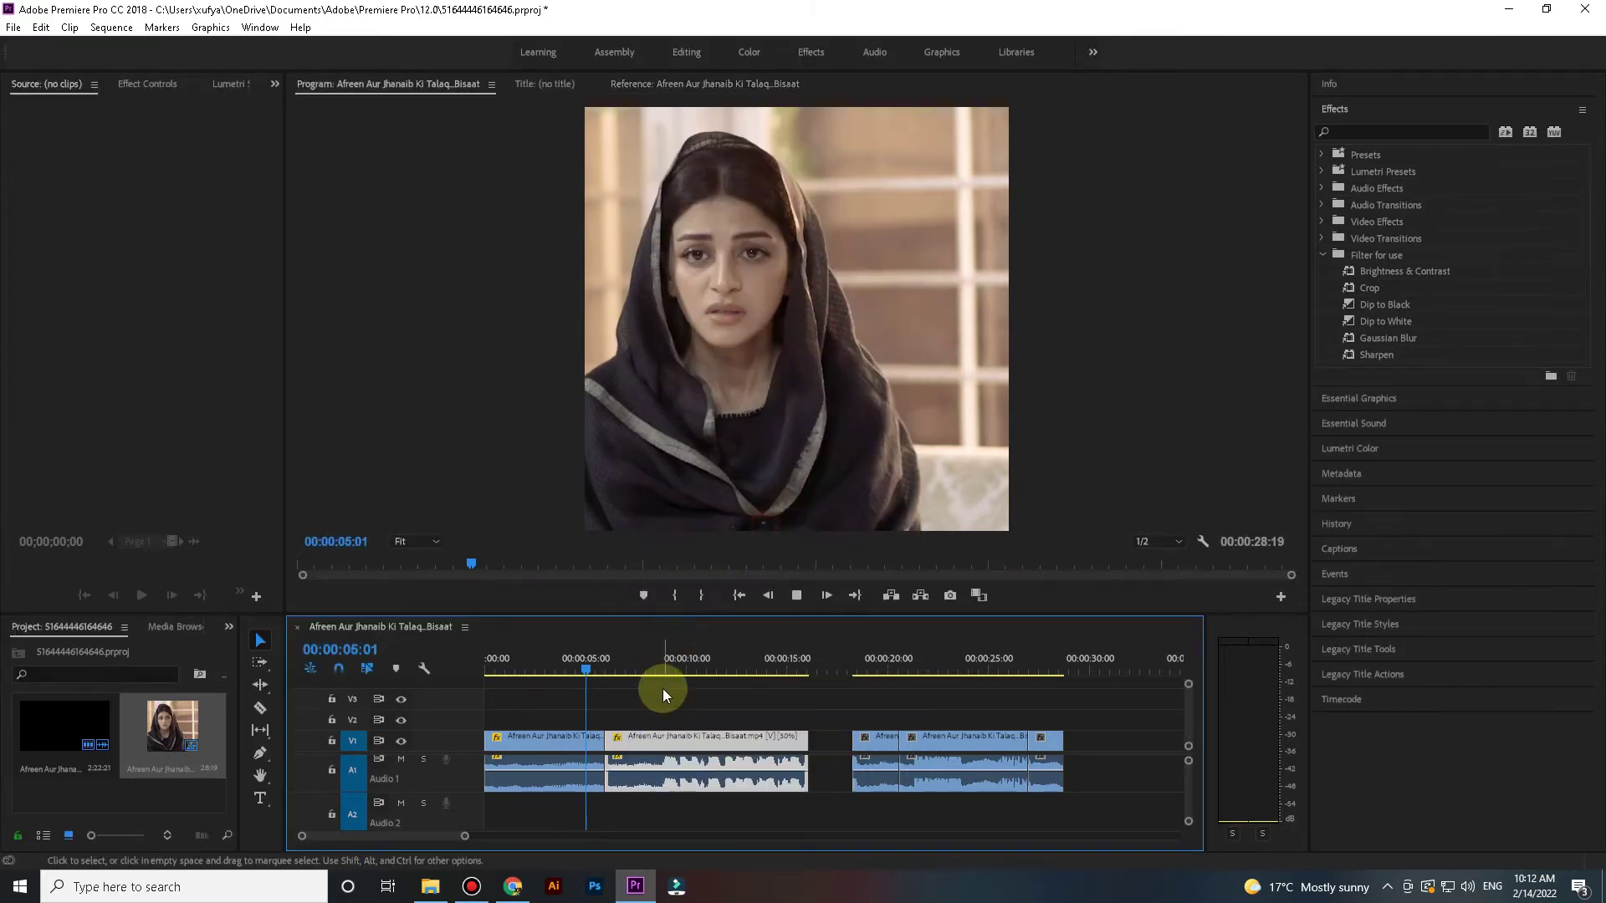
Split the clip at 00:00:08:07 and set the split-off piece to 50% speed.
left_click(647, 661)
key("space")
key("space")
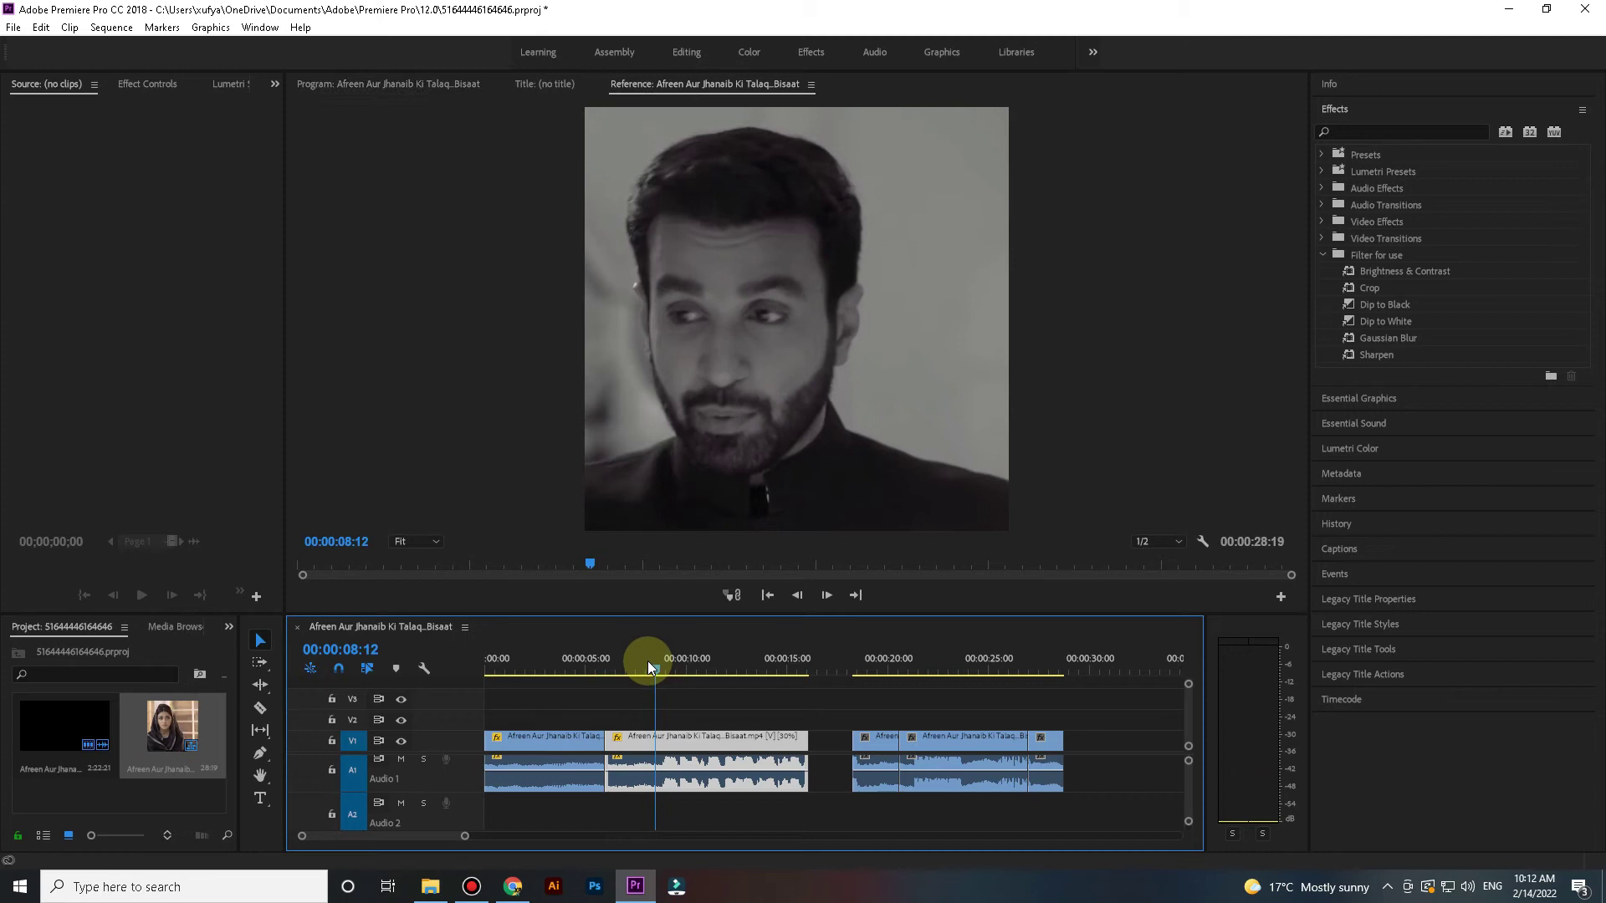
key("shift+Left")
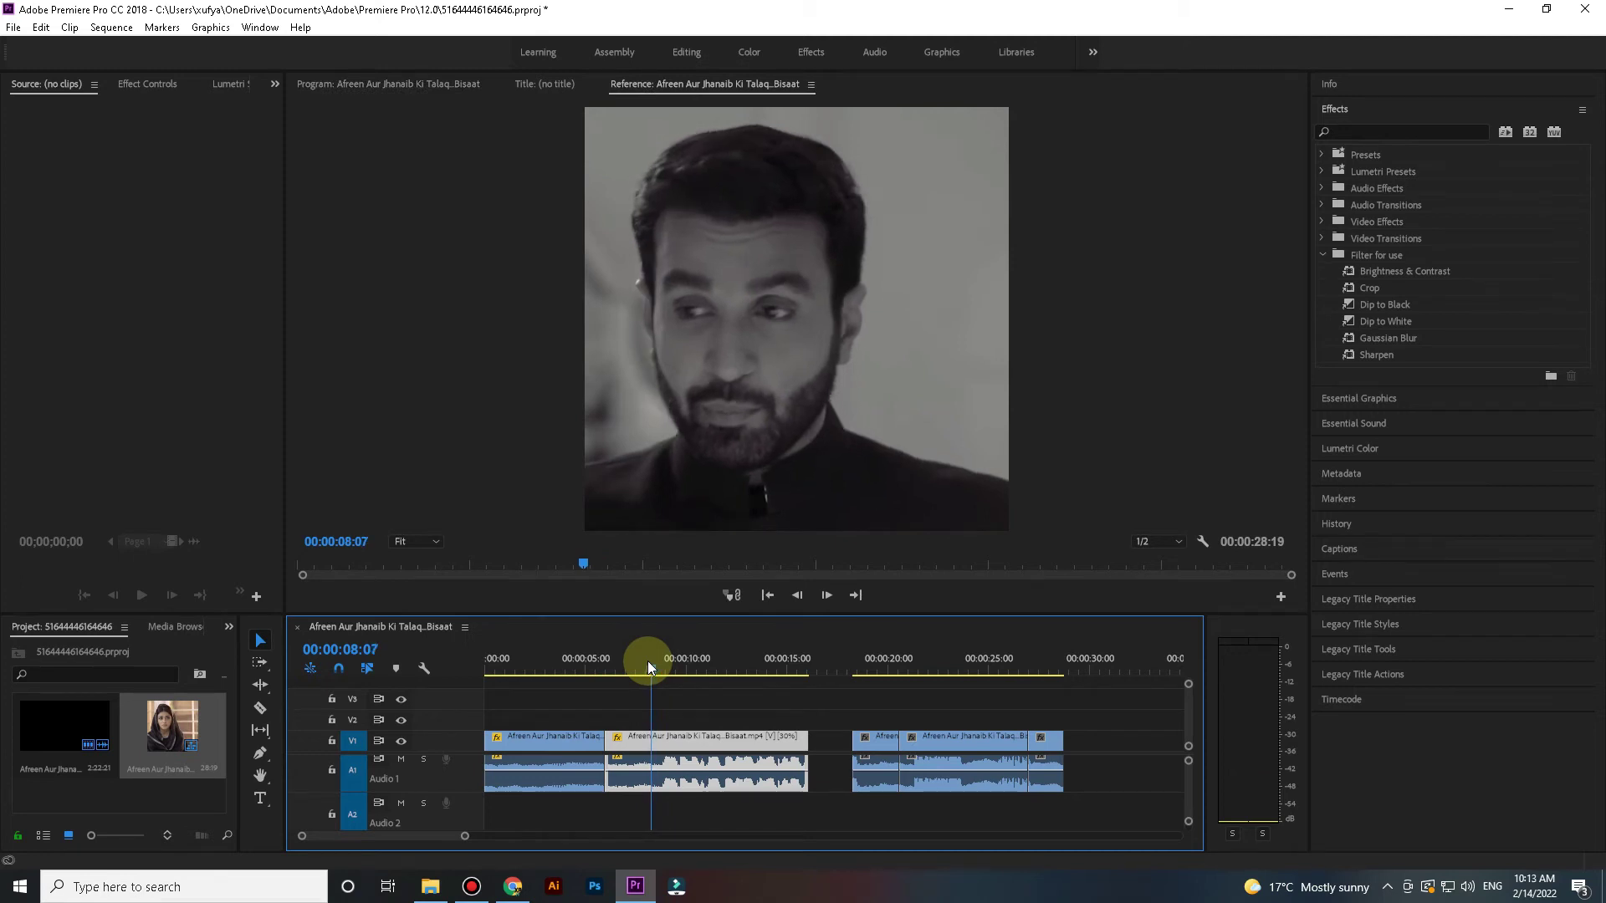
key("ctrl+k")
left_click(708, 743)
left_click_drag(709, 742, 679, 755)
right_click(682, 743)
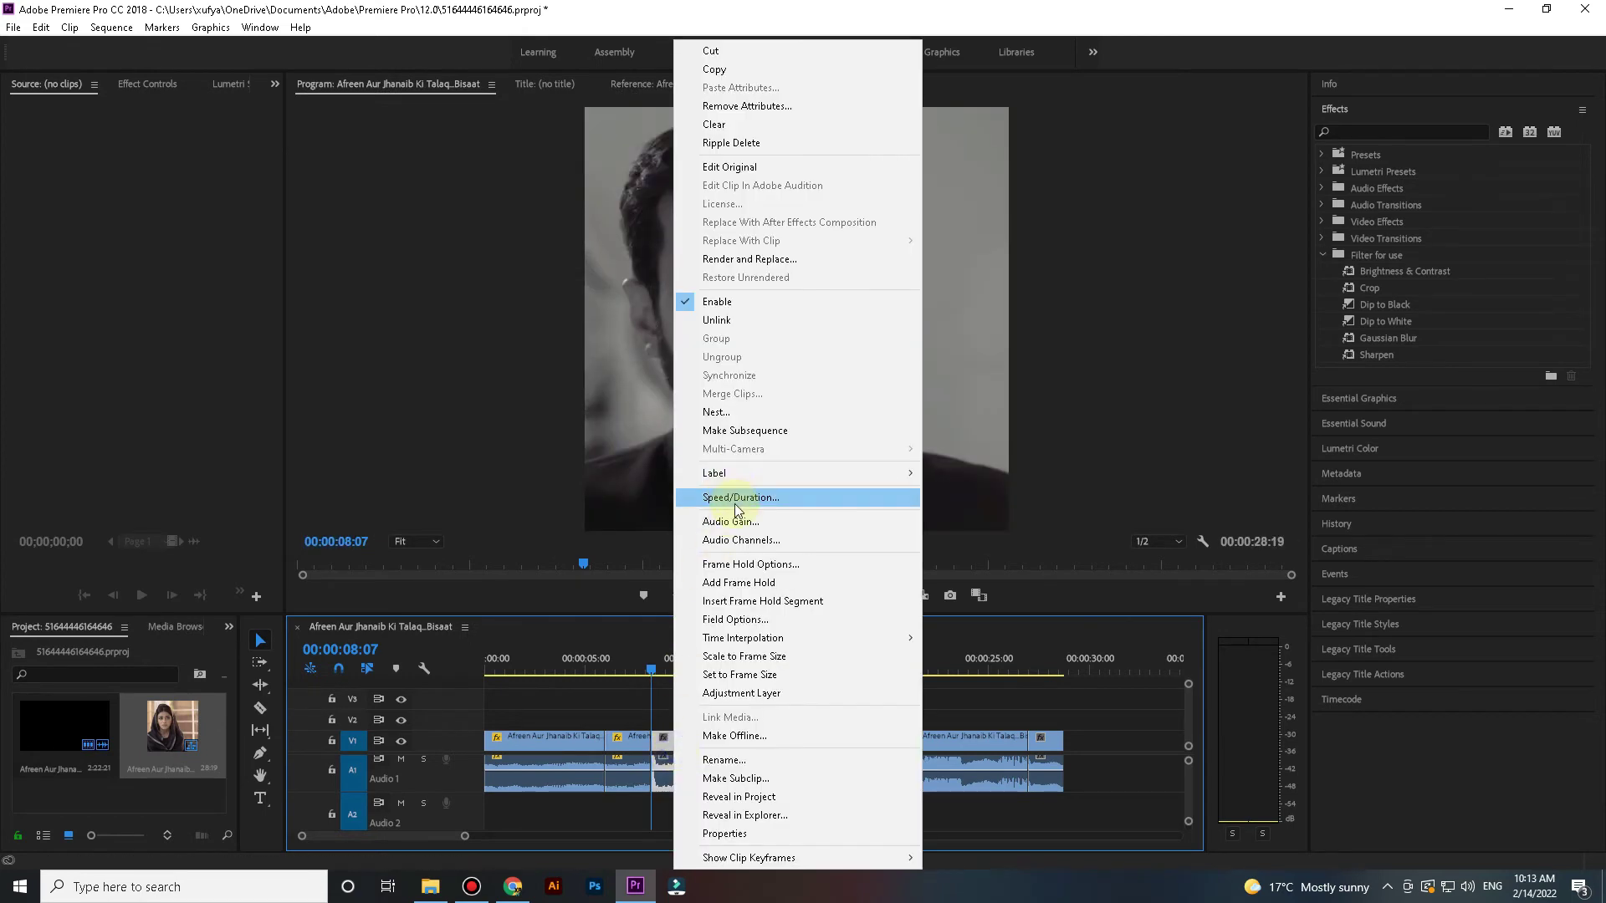
left_click(735, 502)
left_click(760, 529)
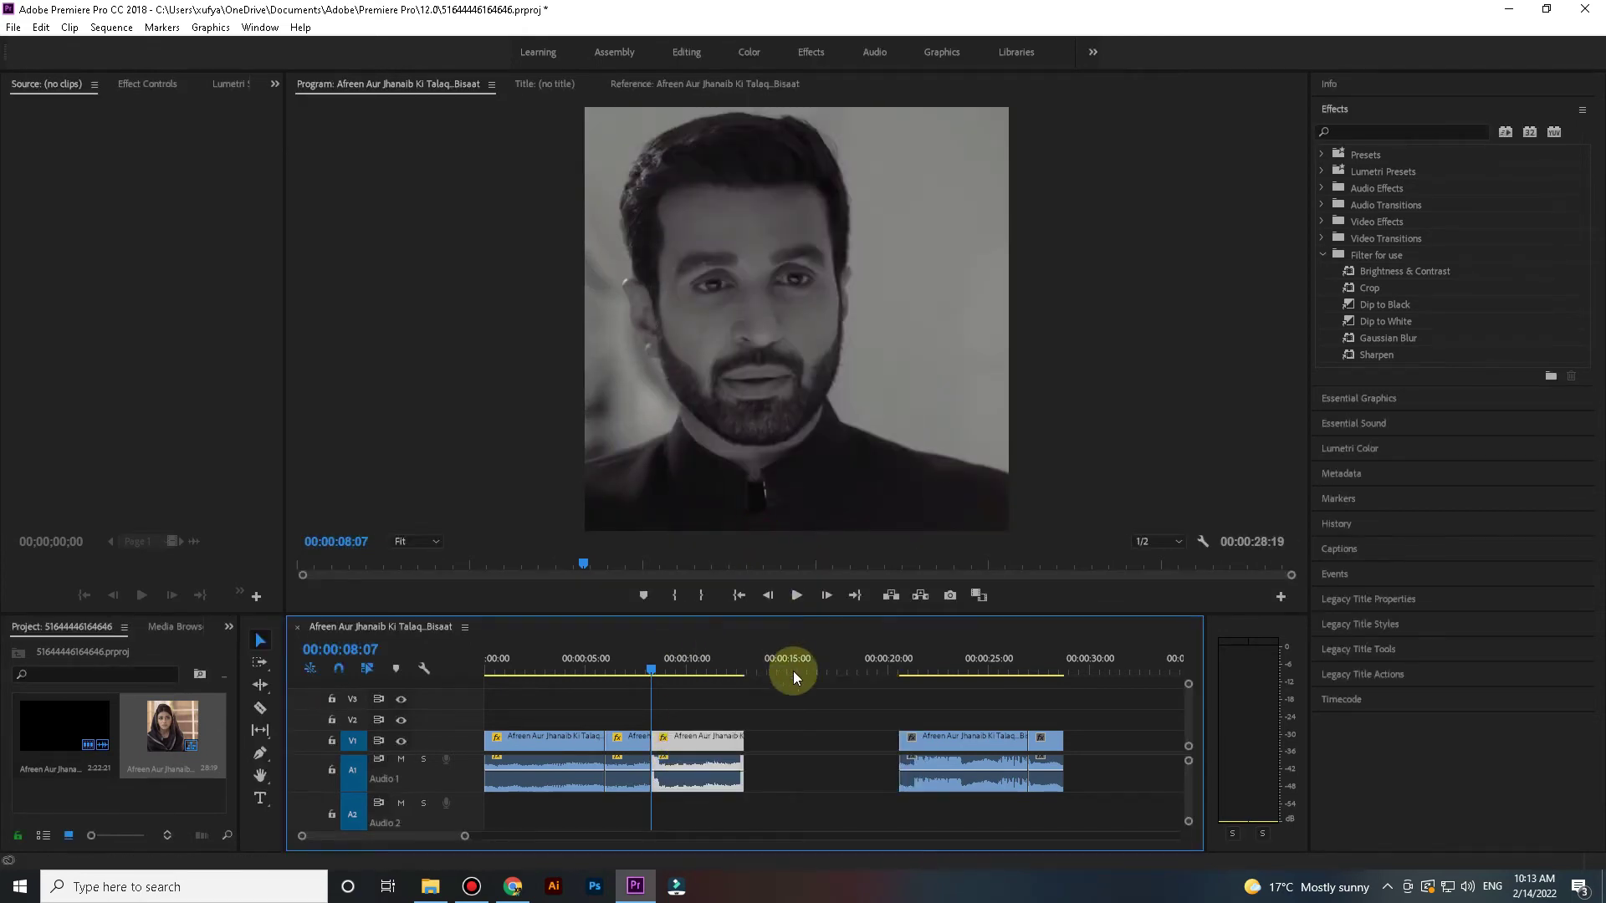
Close the gap, cut at 00:00:16:01, remove the left piece, and slide the rest up.
left_click_drag(947, 739, 794, 745)
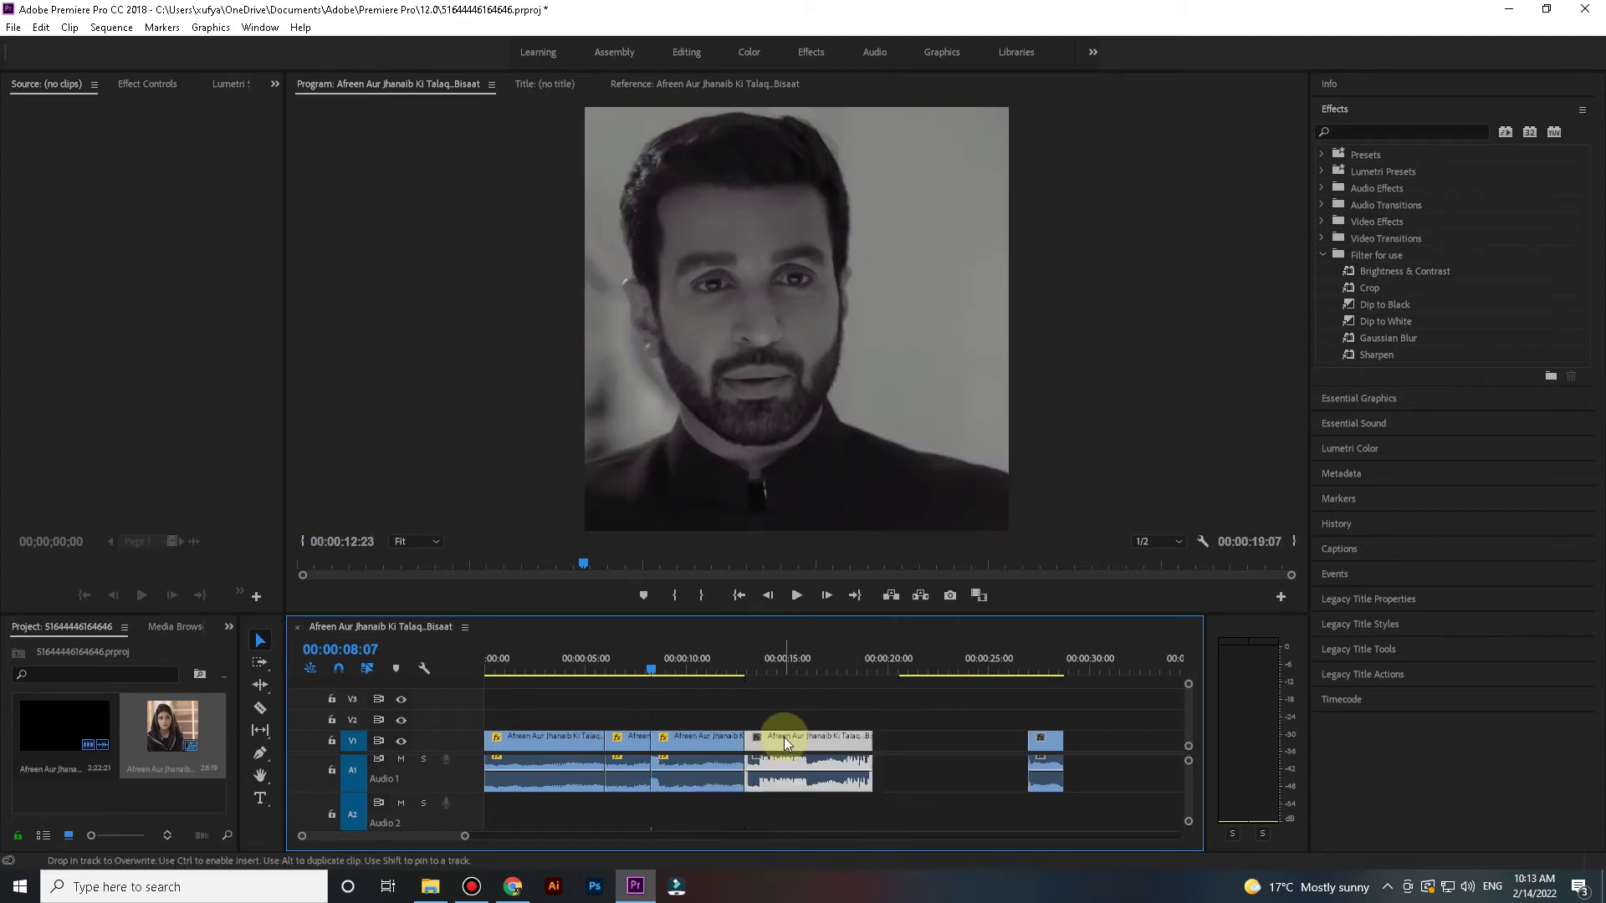
left_click_drag(1186, 762, 1162, 736)
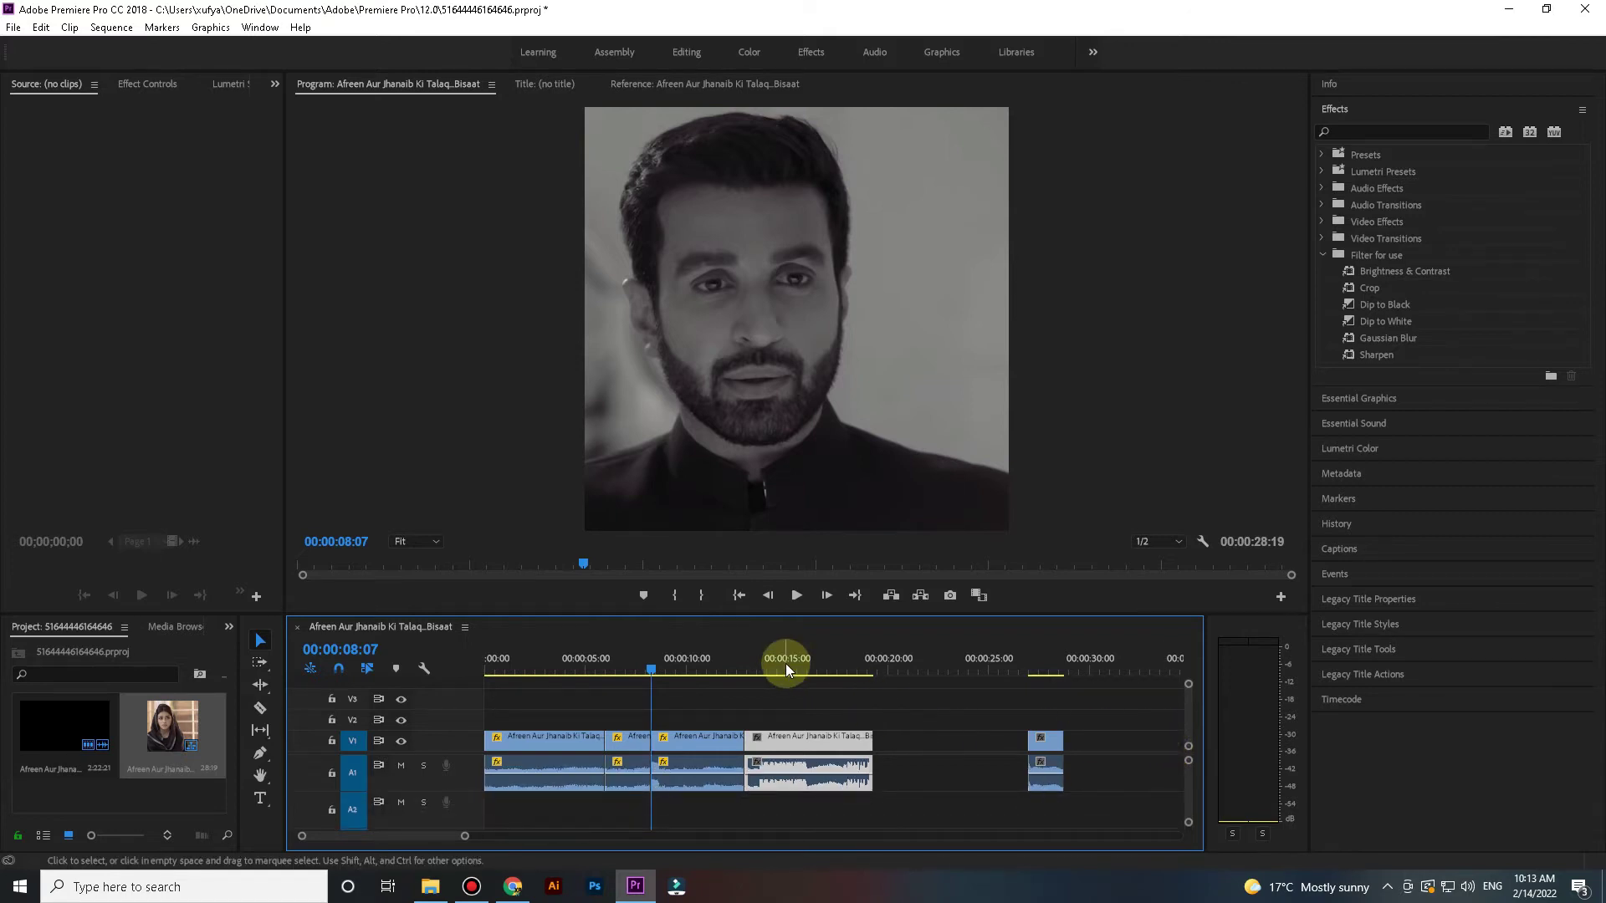
left_click(805, 674)
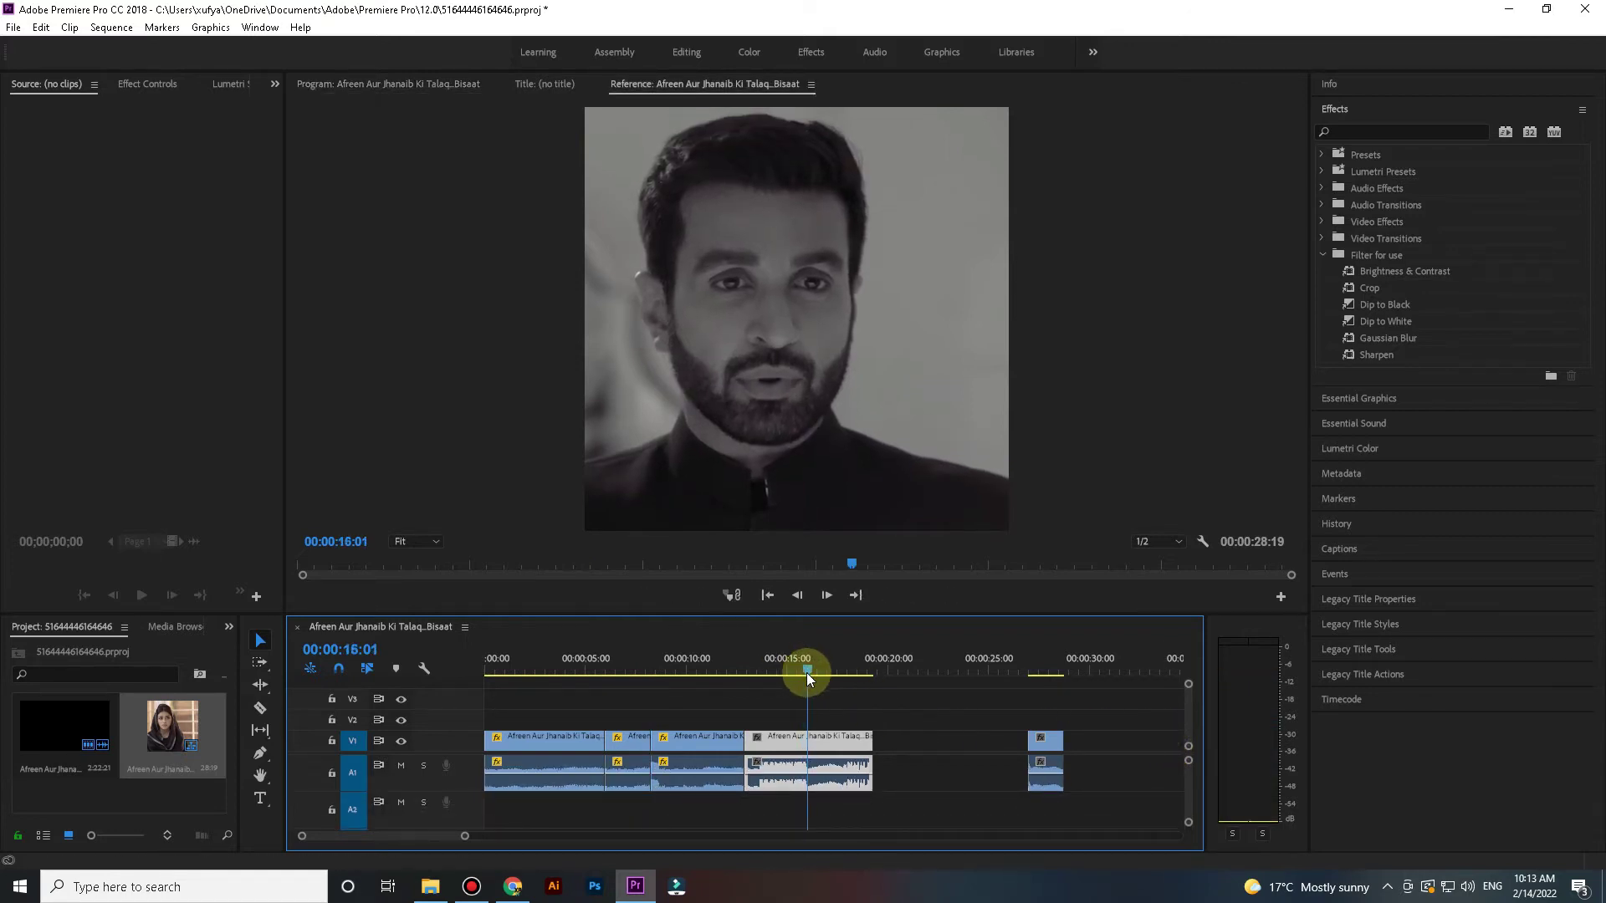
left_click(813, 746)
key("v")
left_click(771, 746)
key("Delete")
left_click_drag(842, 750, 767, 749)
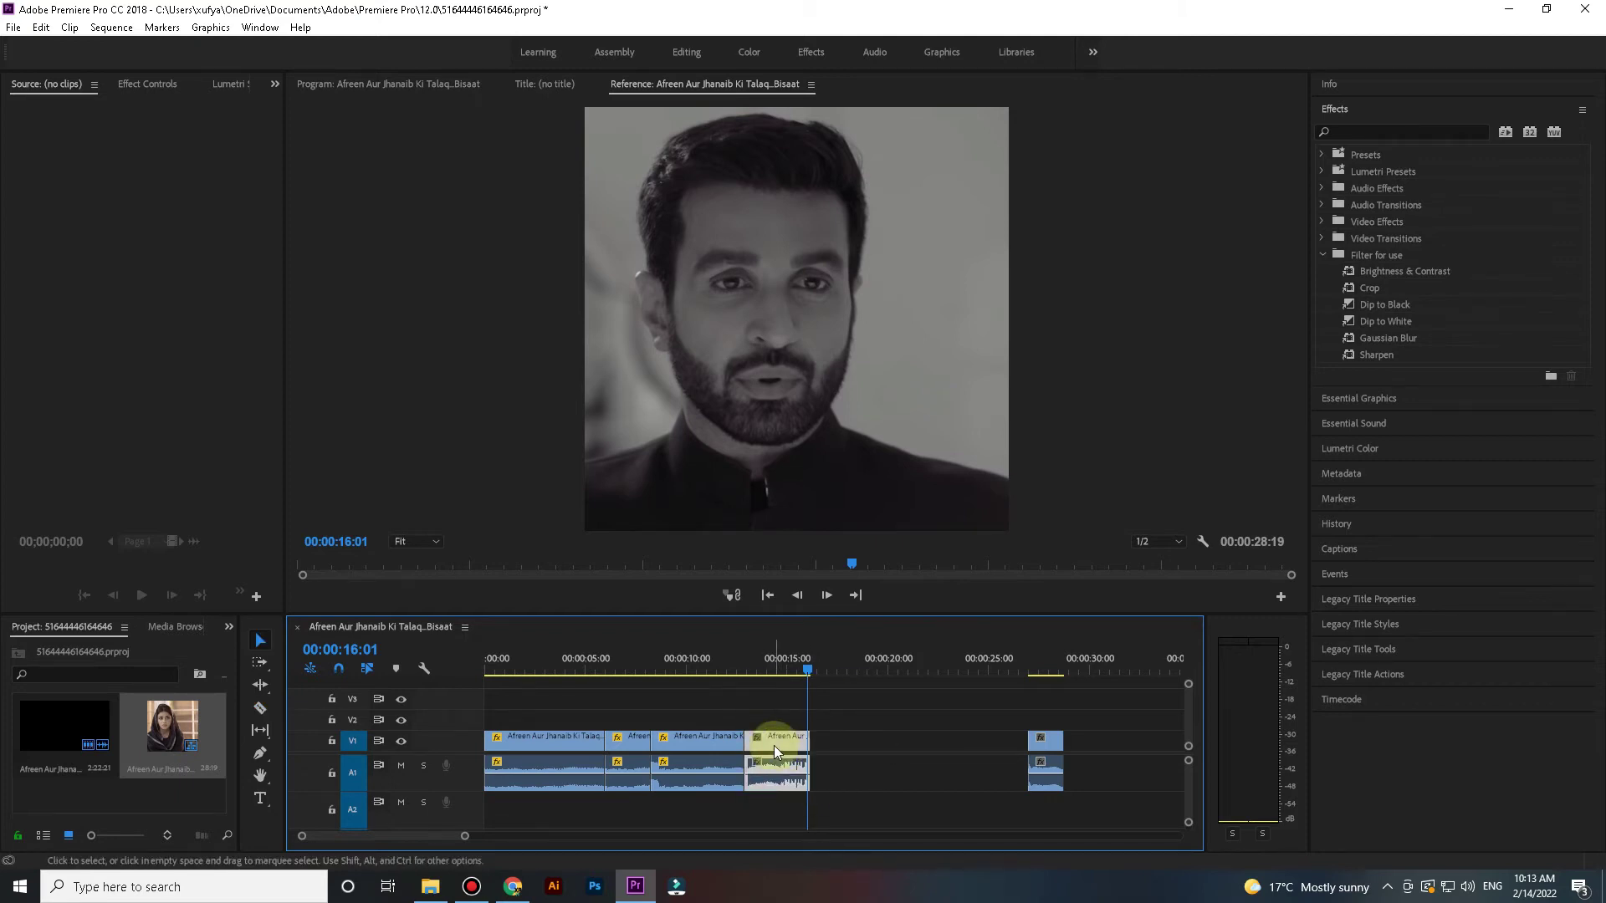
Slow that clip to 30% speed.
right_click(775, 745)
left_click(841, 498)
type("30")
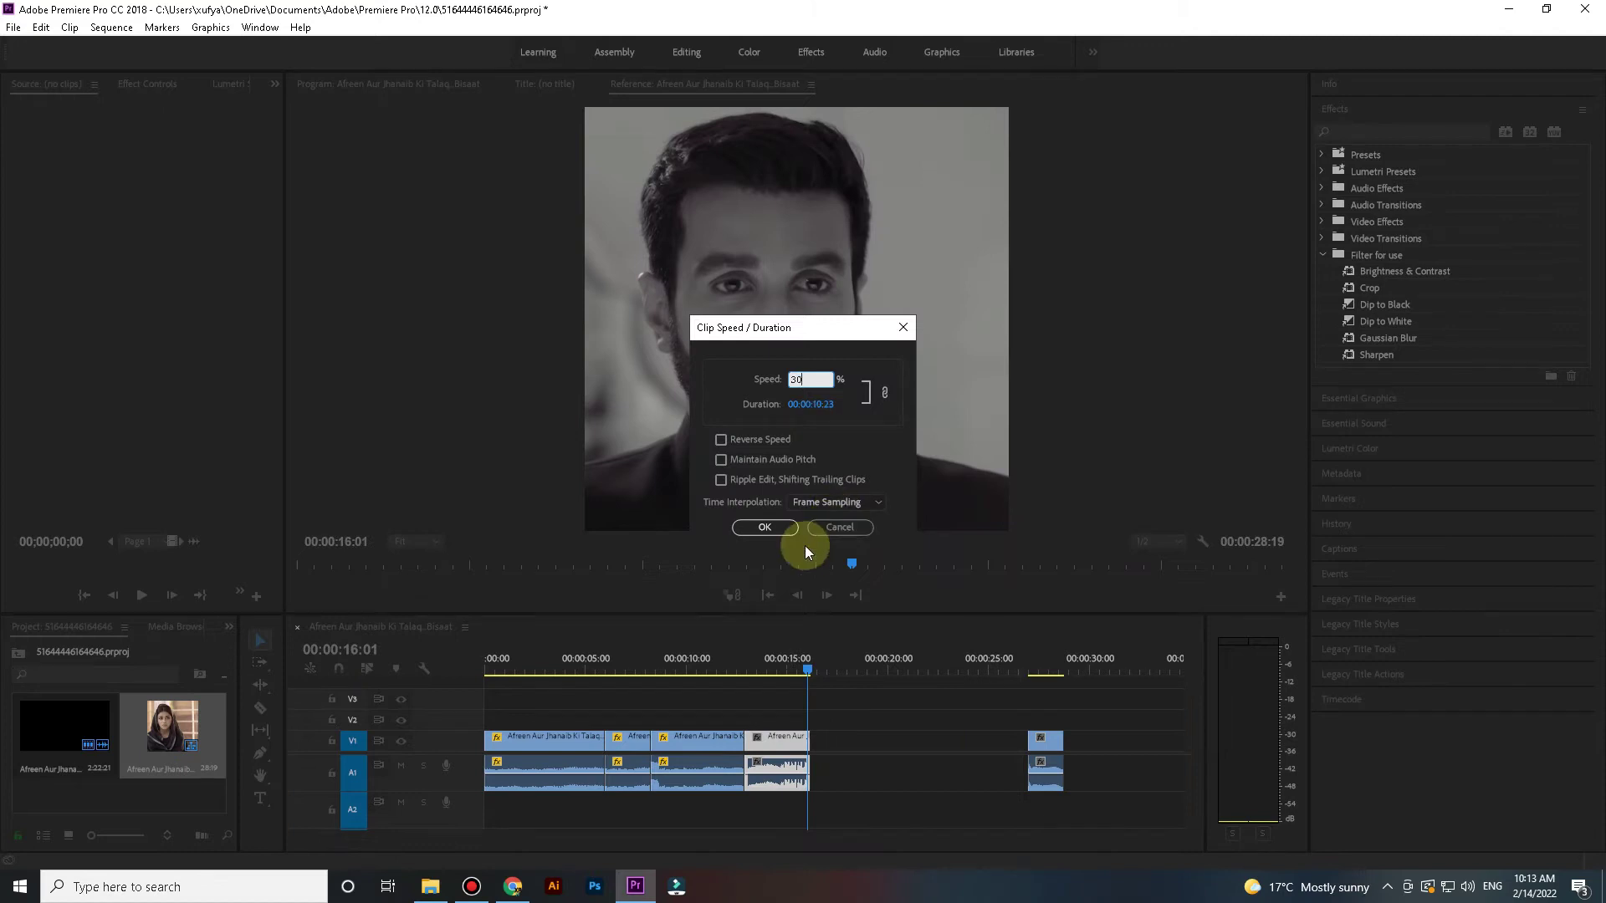
left_click(781, 529)
Cut the slowed clip at 00:00:18:05, delete the tail, and pull the last clip up against it.
key("space")
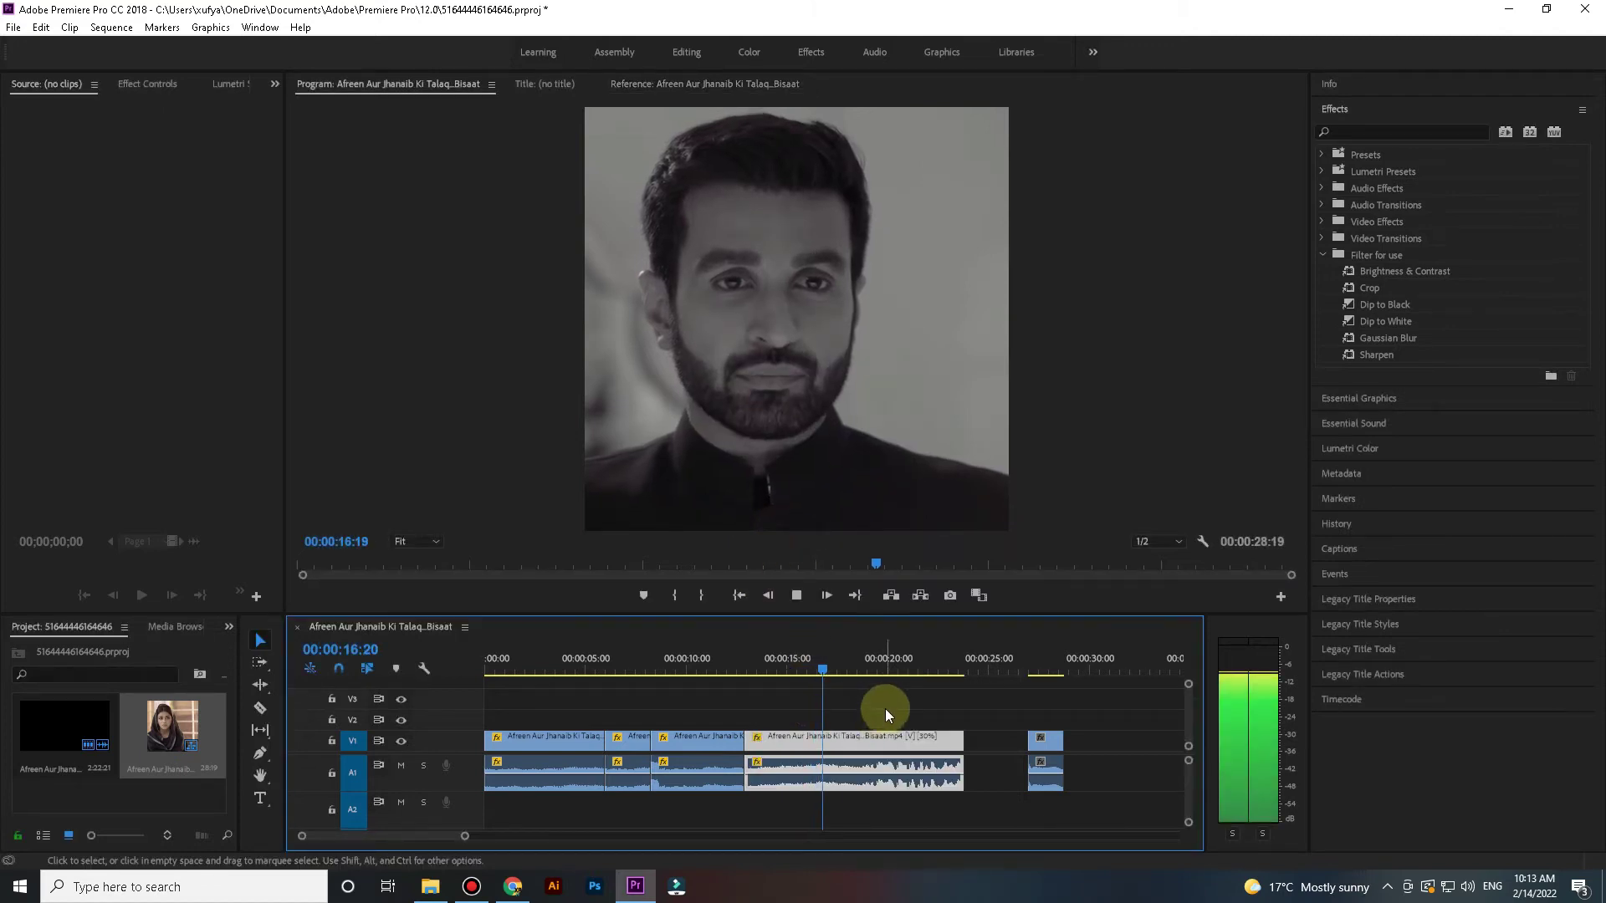
key("space")
key("ctrl+k")
left_click(904, 742)
key("Delete")
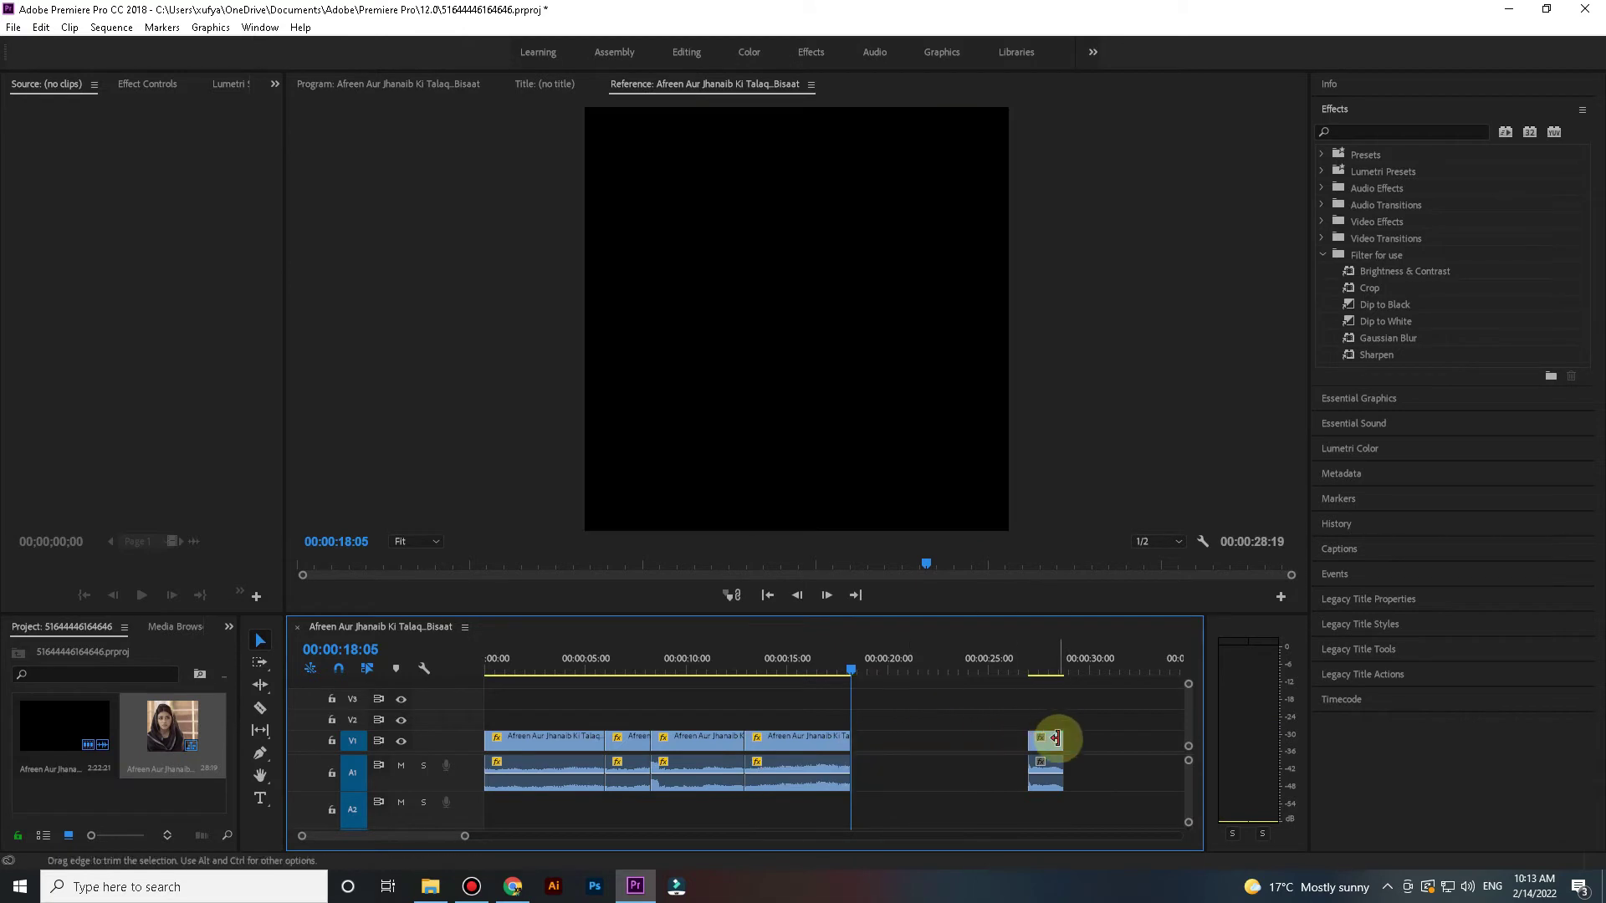
left_click_drag(1054, 748, 861, 741)
Slow the last clip to 40% speed.
right_click(861, 741)
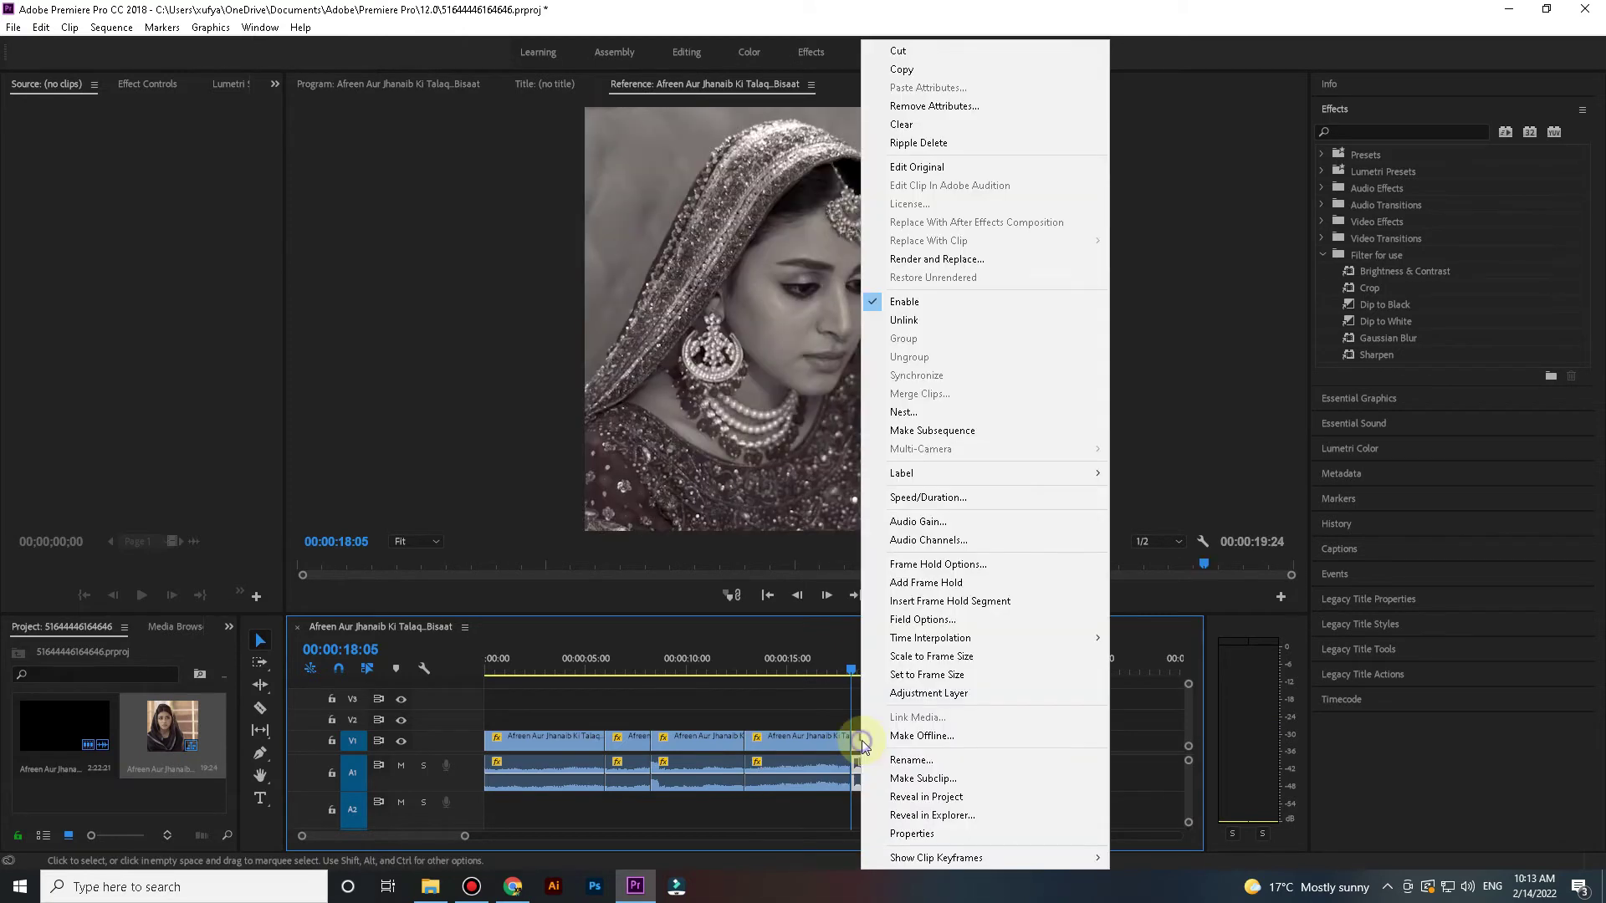
left_click(918, 498)
type("40")
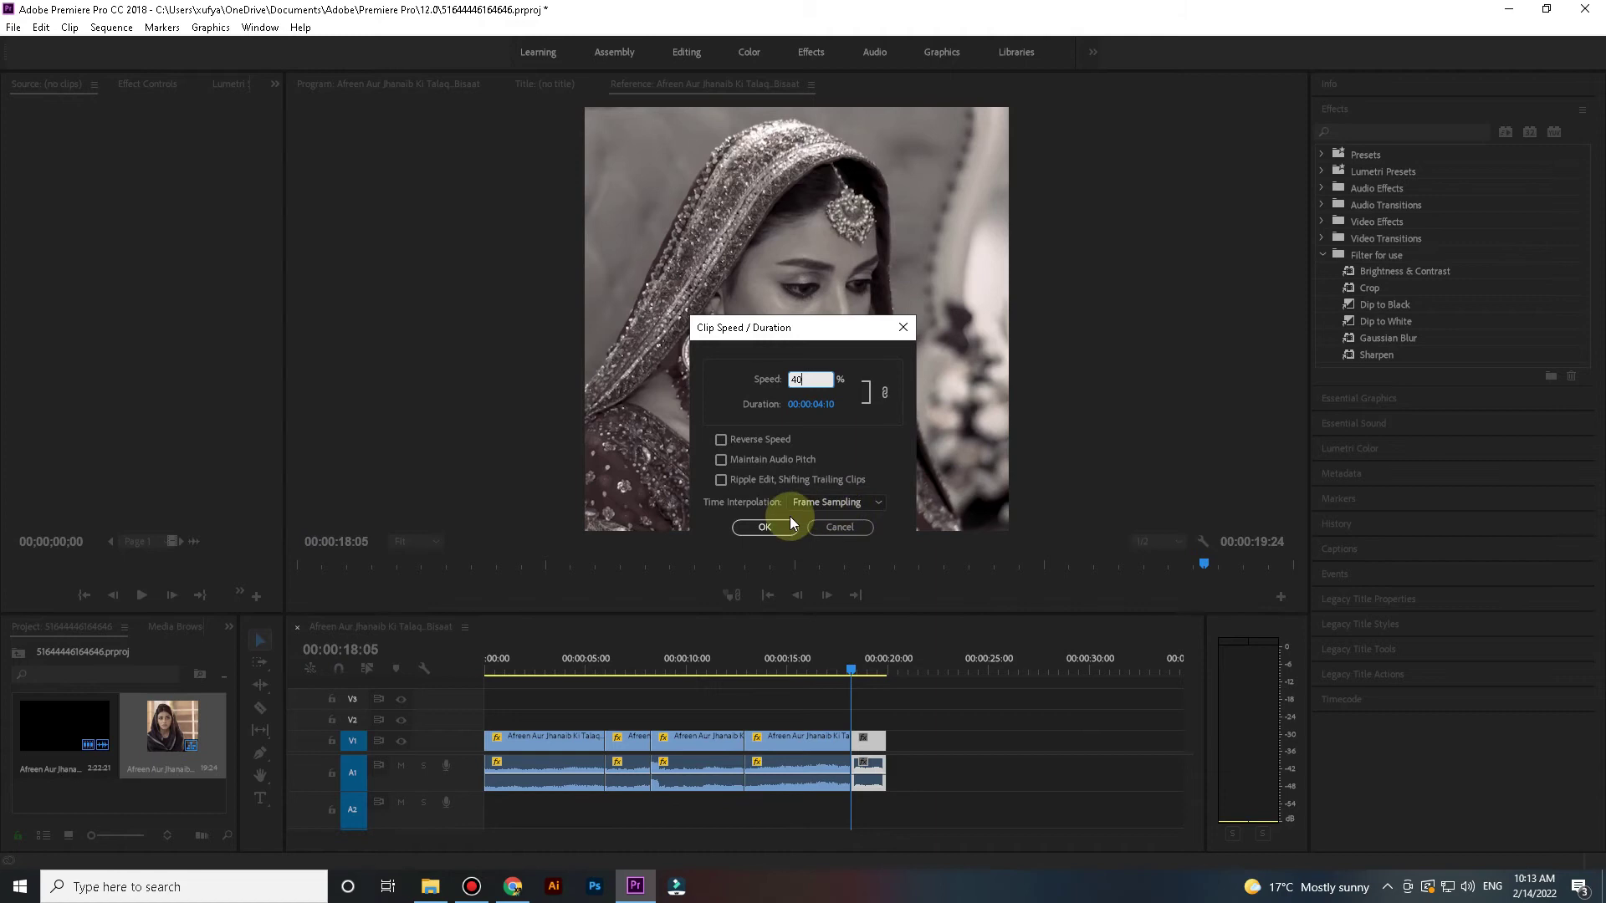
left_click(778, 526)
left_click_drag(943, 732, 510, 796)
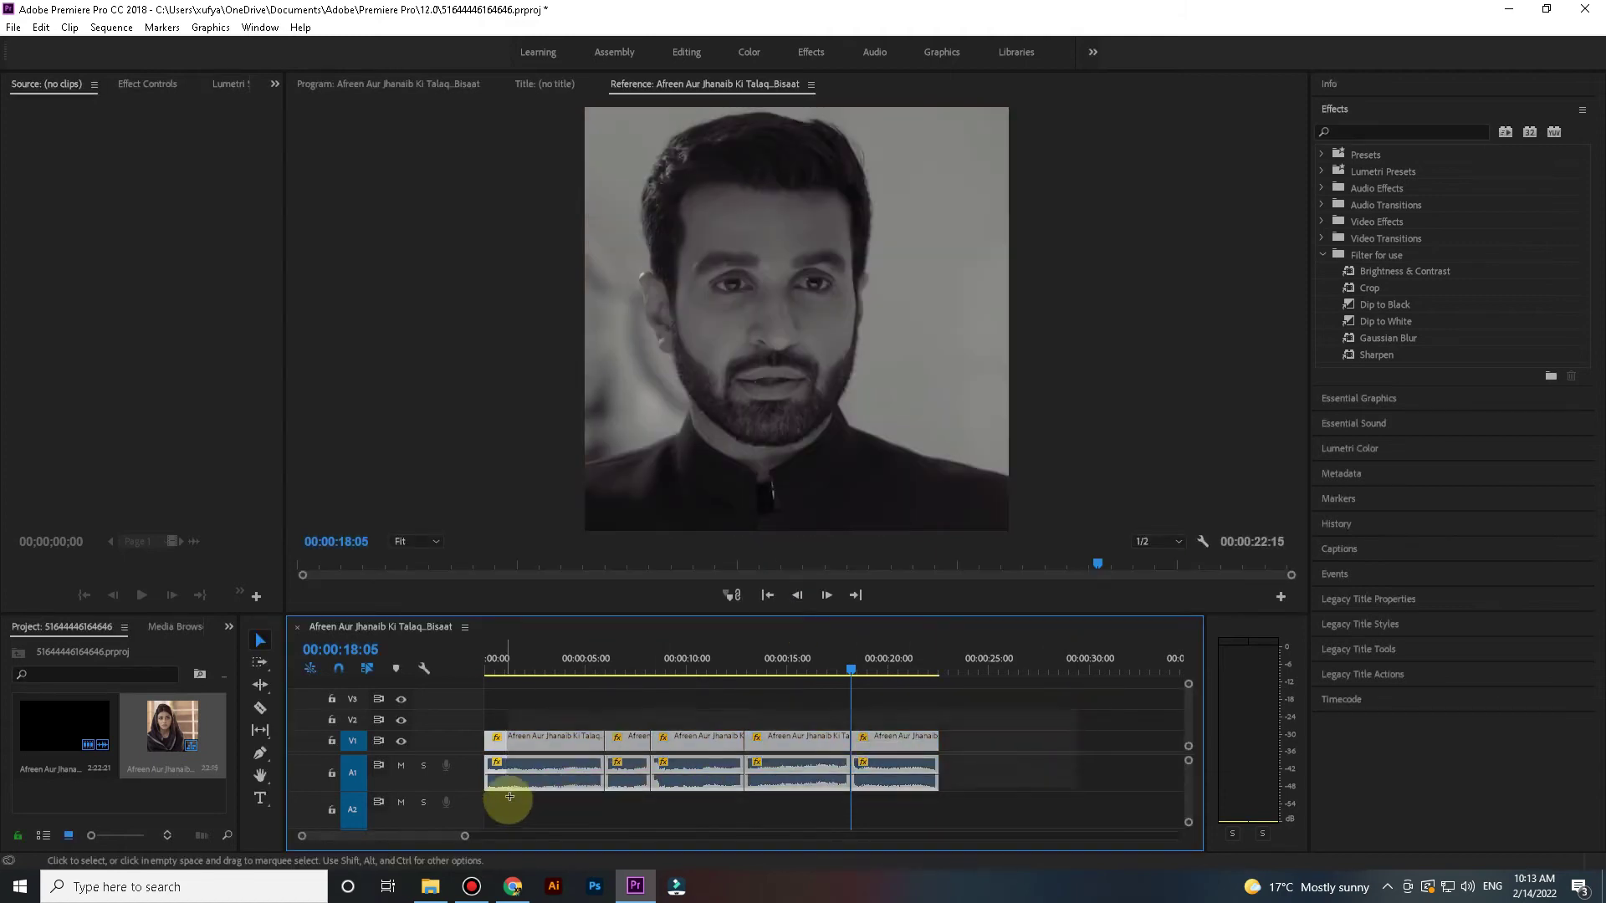
Unlink the clips, delete their original audio, and bring up the YouTube channel in Chrome.
right_click(675, 746)
left_click(749, 351)
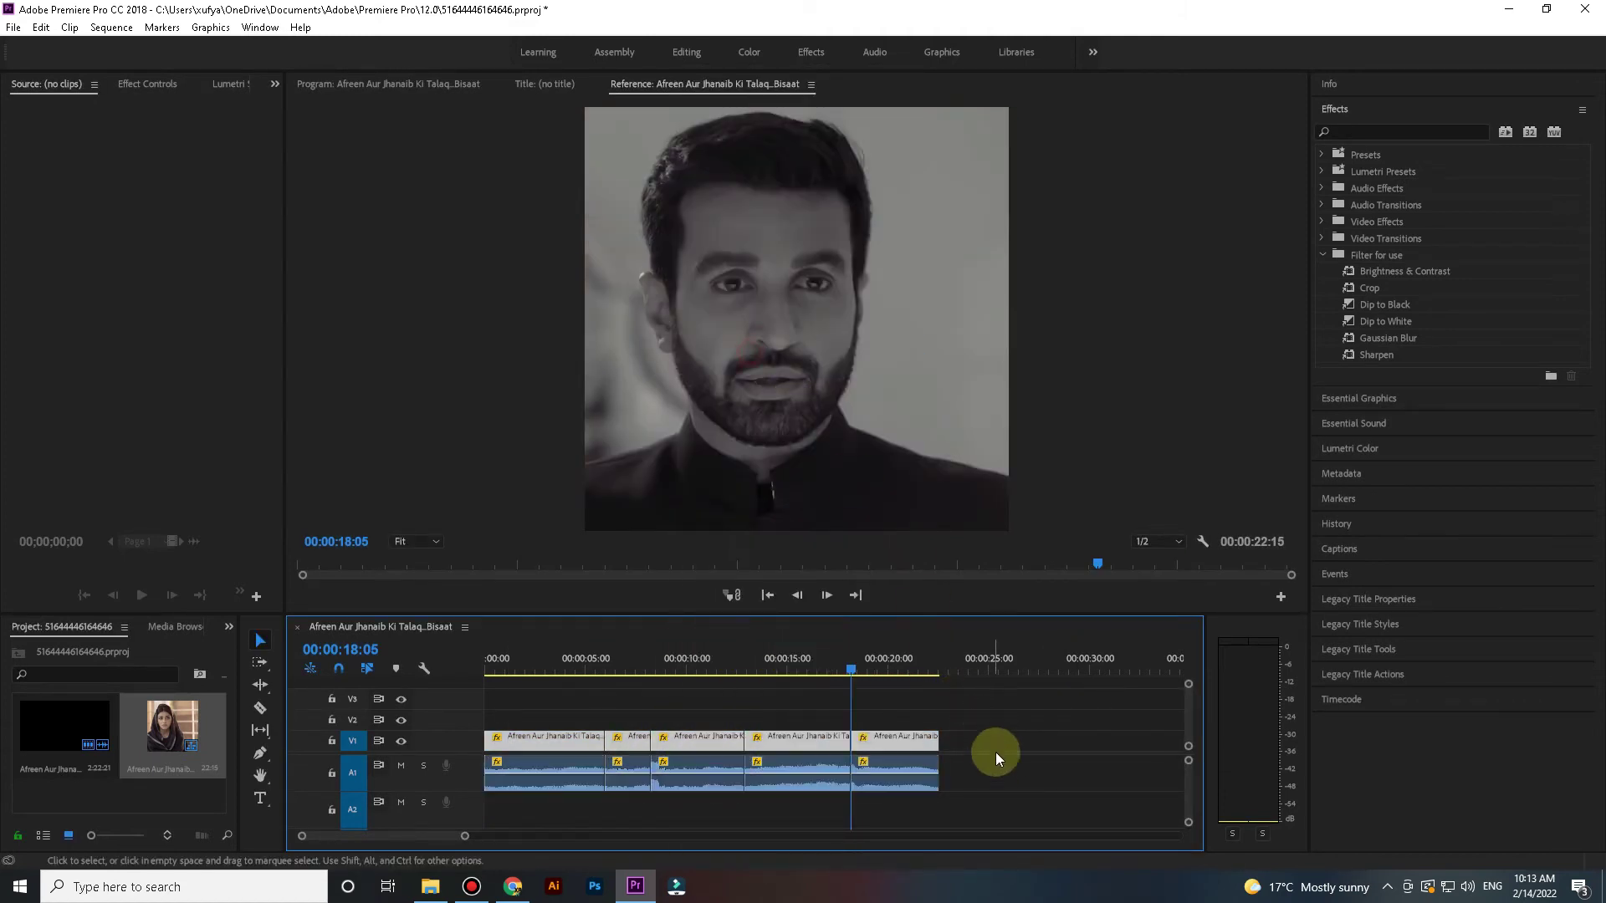
left_click_drag(995, 757, 517, 756)
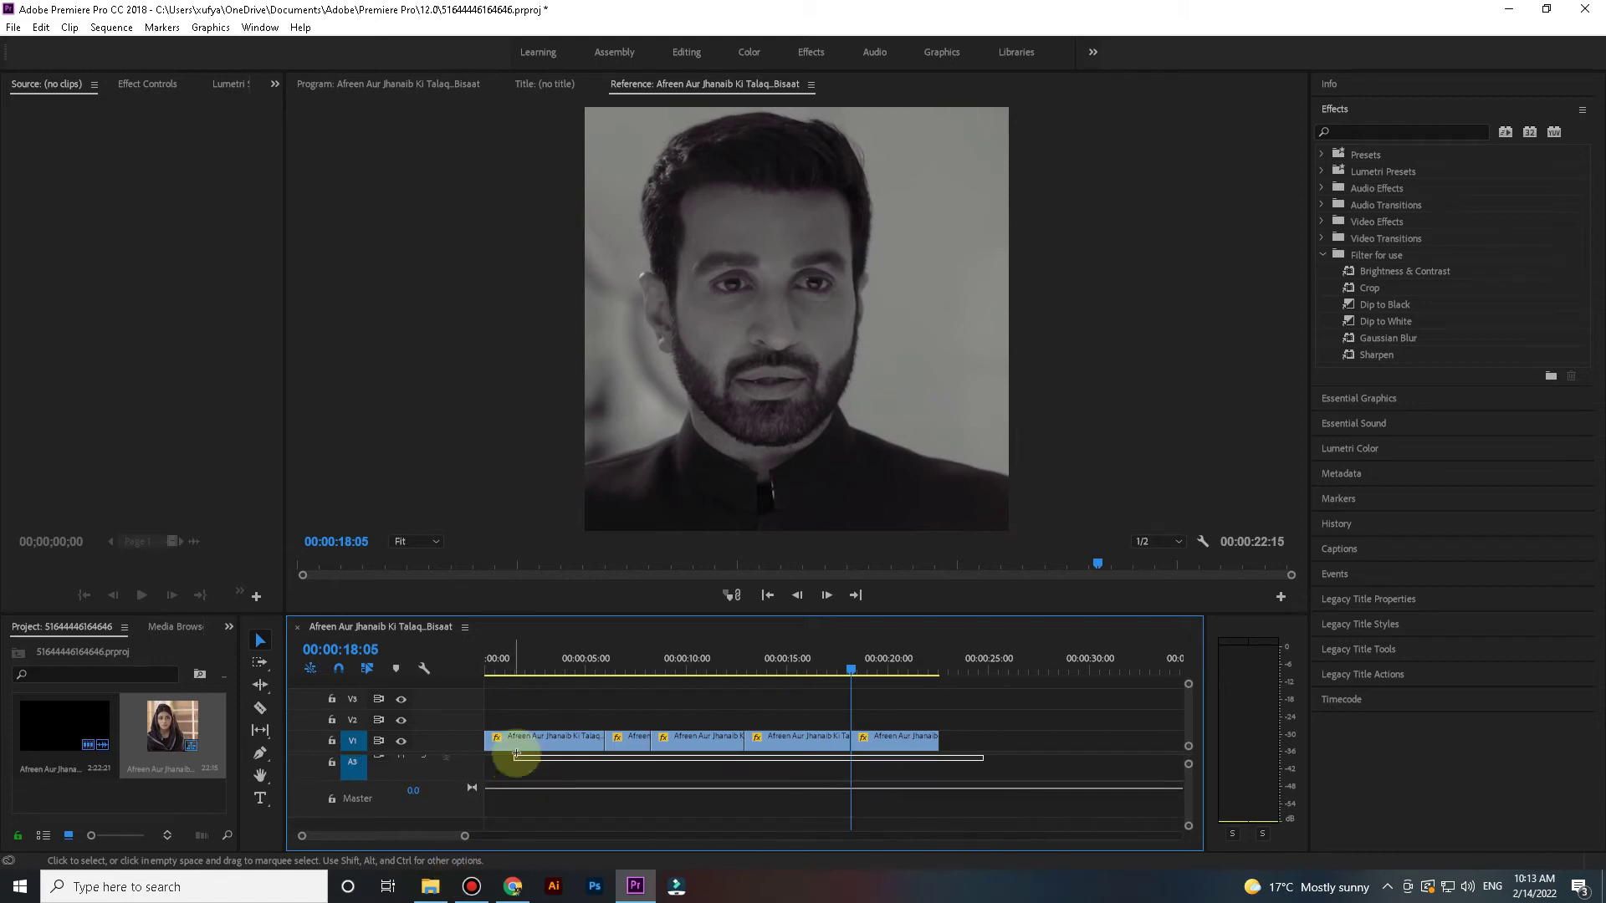
left_click_drag(516, 755, 475, 795)
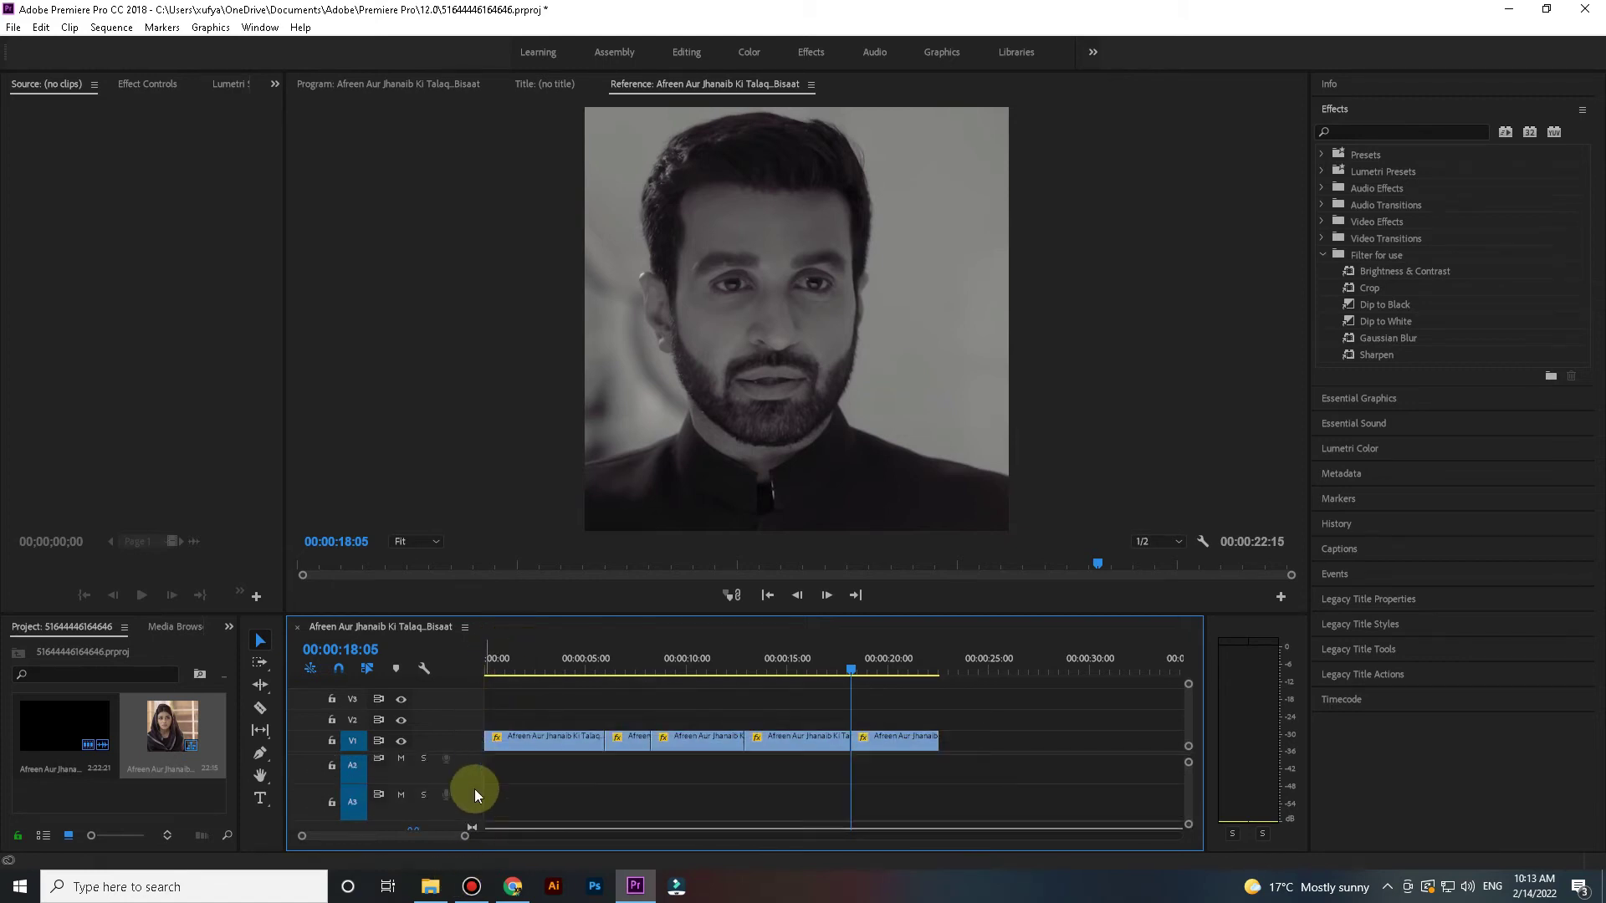
left_click_drag(1183, 766, 1184, 779)
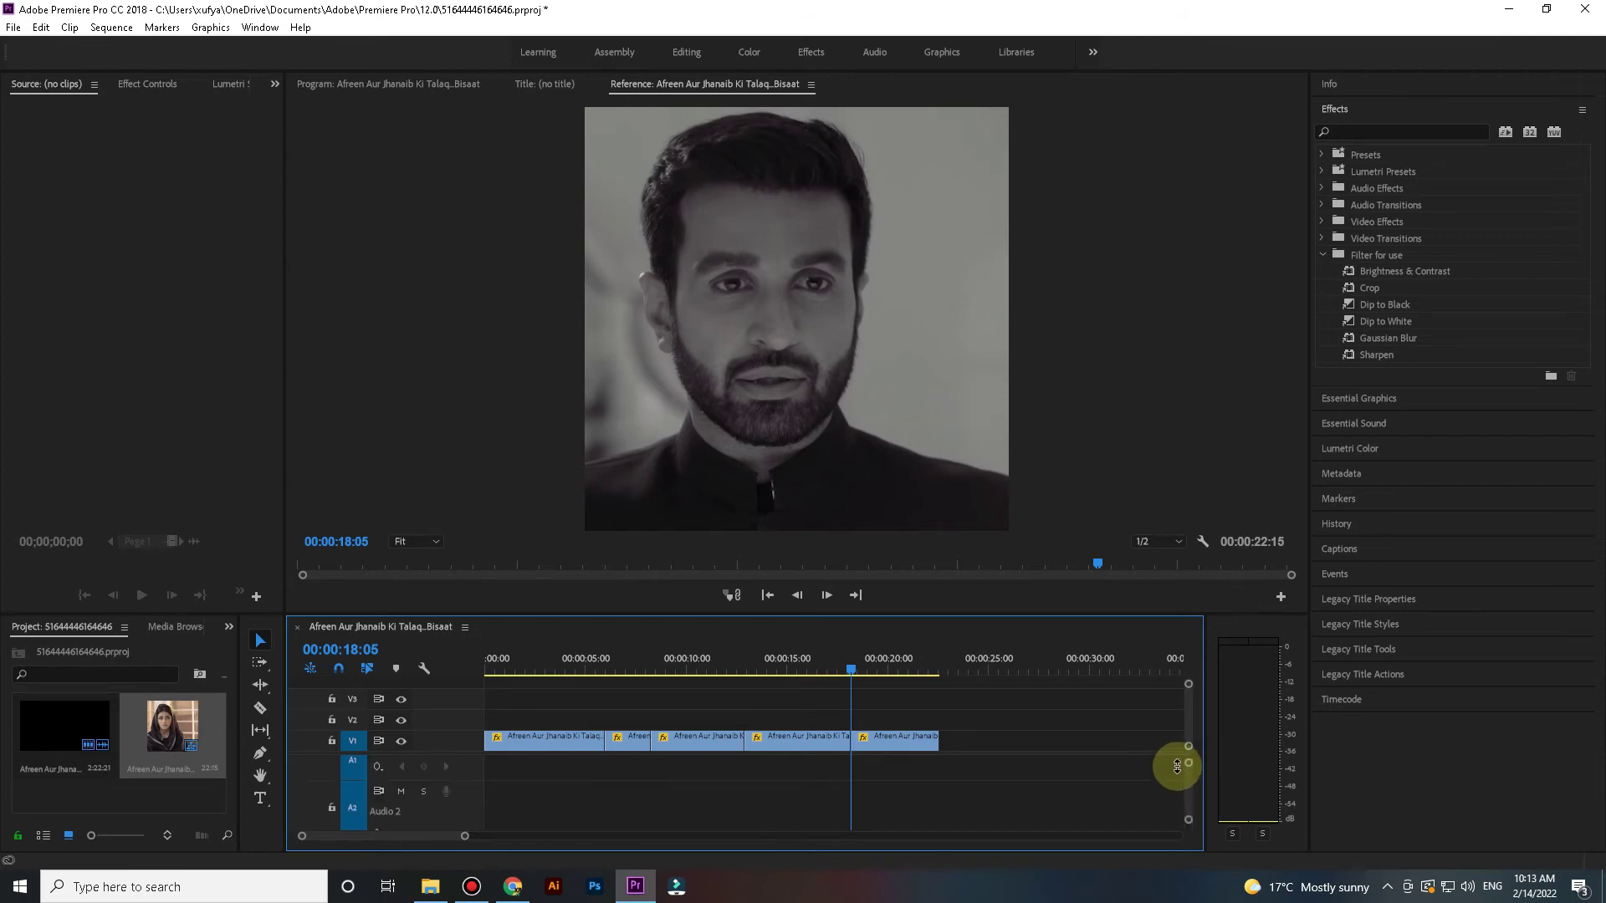
left_click(512, 885)
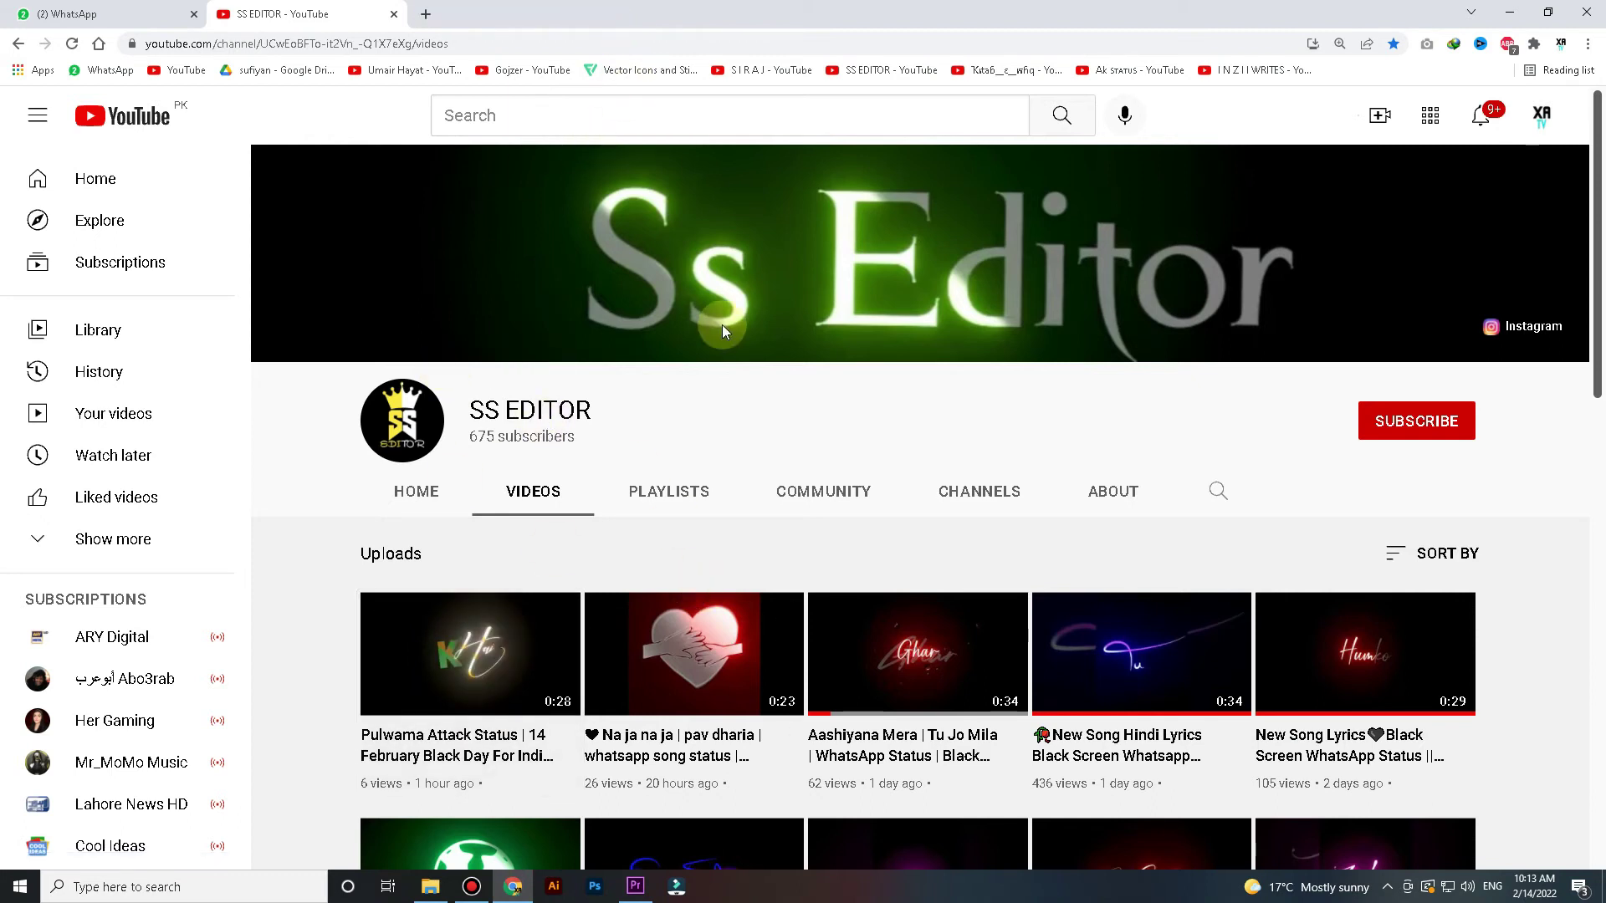
Scroll the SS EDITOR Videos list and open 'Yrr Mera Tuhi Hai Sahara' in a new tab.
scroll(721, 325, "down", 1)
scroll(721, 325, "down", 1)
scroll(721, 324, "down", 6)
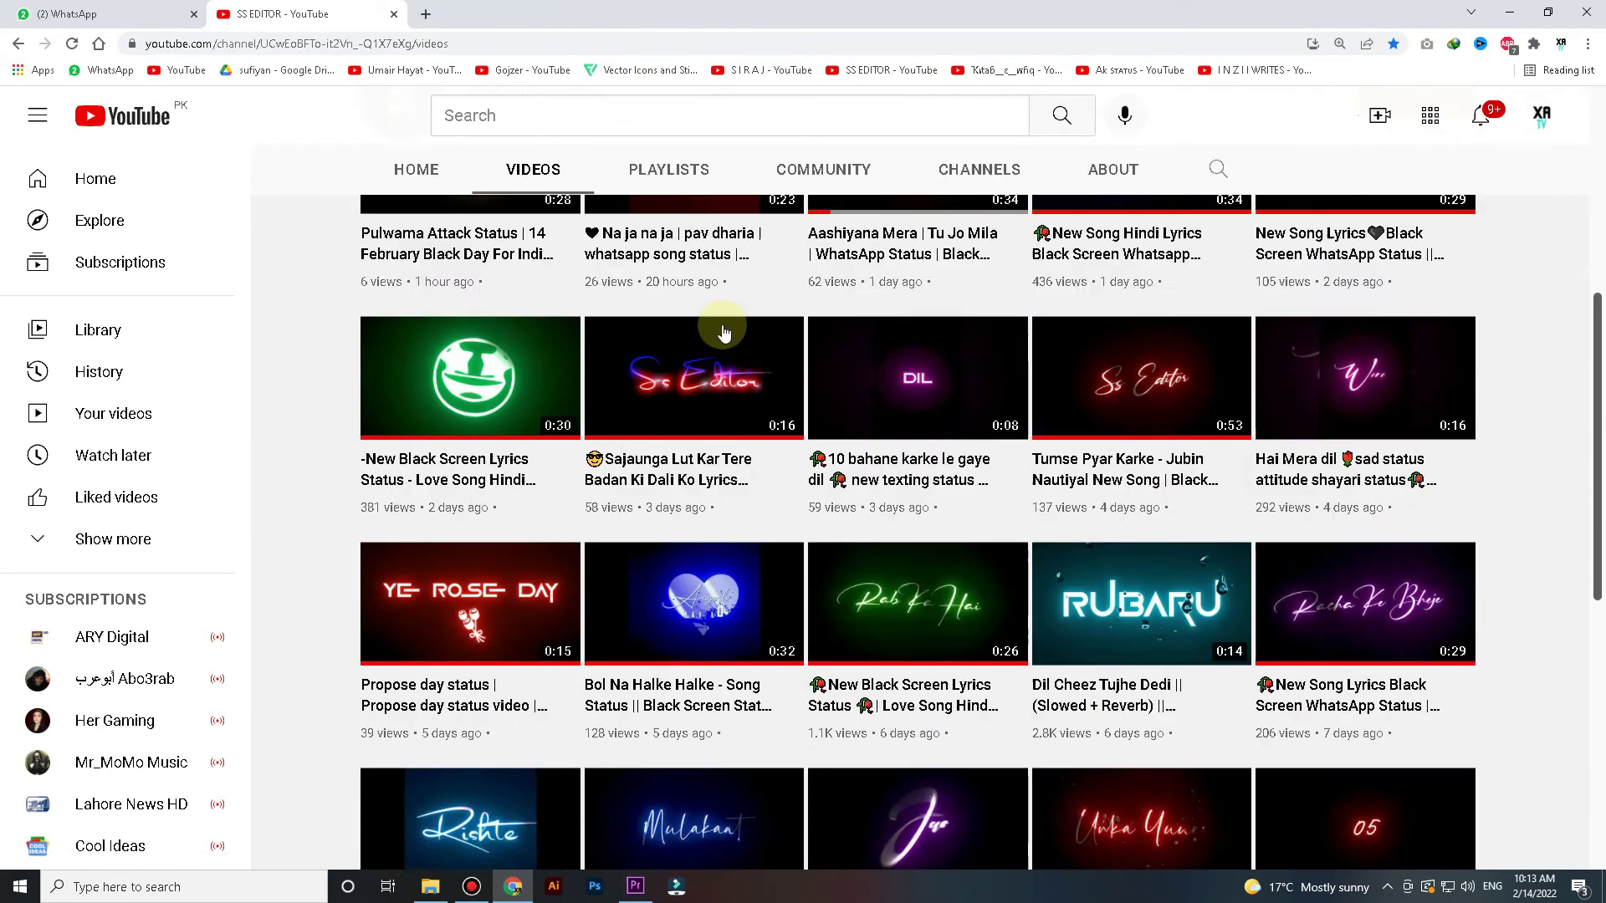
scroll(721, 324, "down", 4)
scroll(721, 327, "down", 4)
scroll(724, 332, "down", 4)
scroll(723, 329, "down", 6)
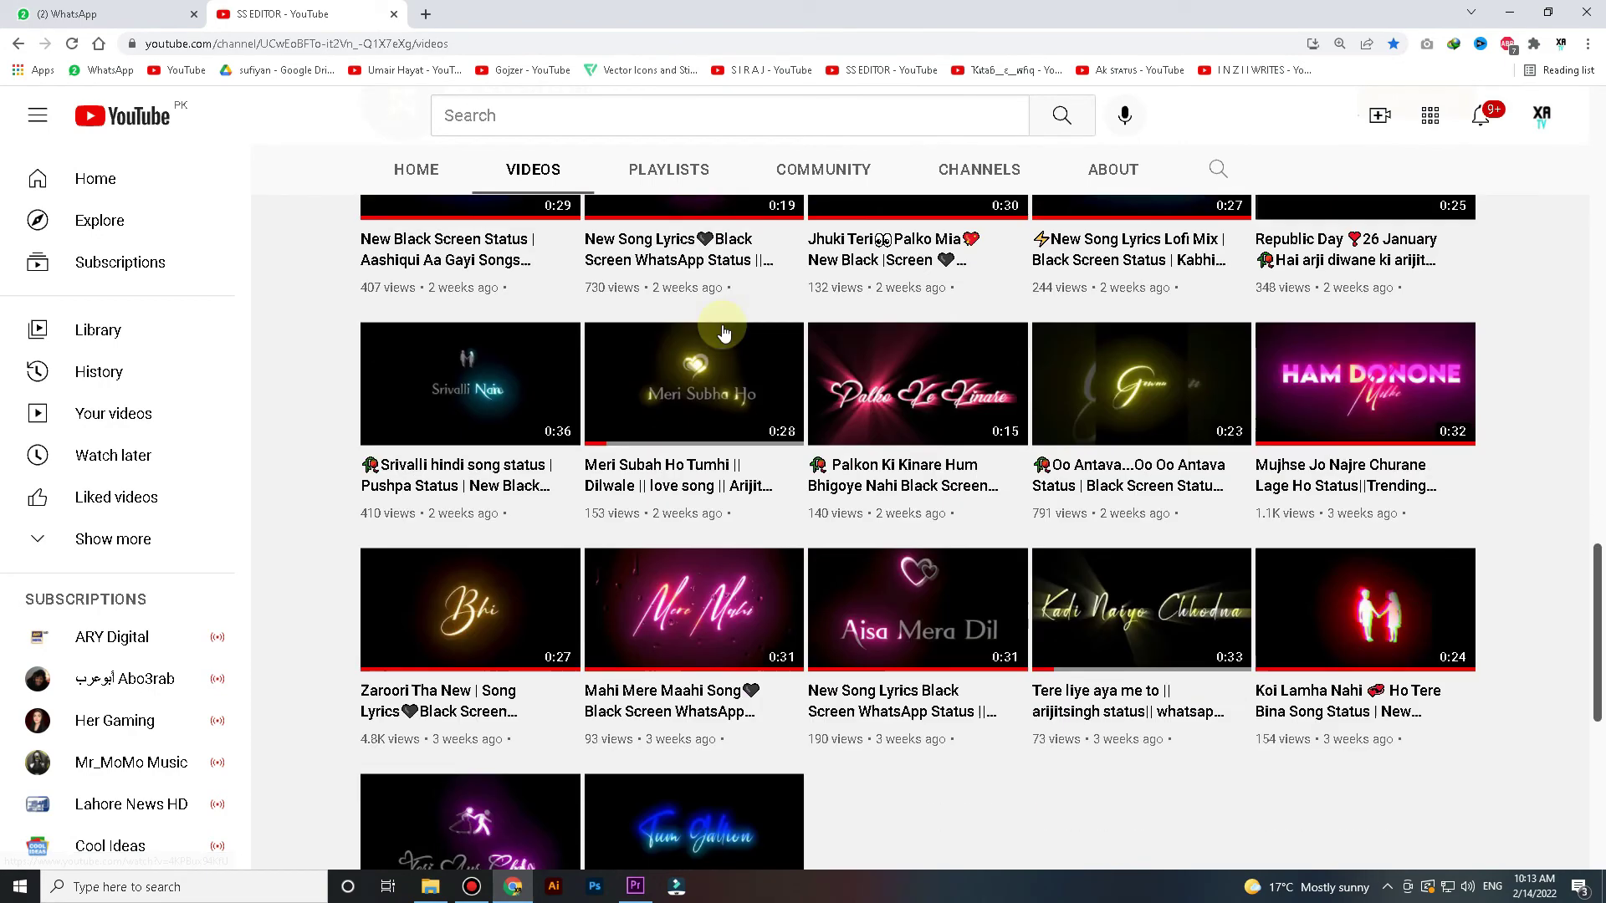
scroll(723, 328, "down", 5)
scroll(722, 329, "down", 2)
scroll(723, 332, "down", 4)
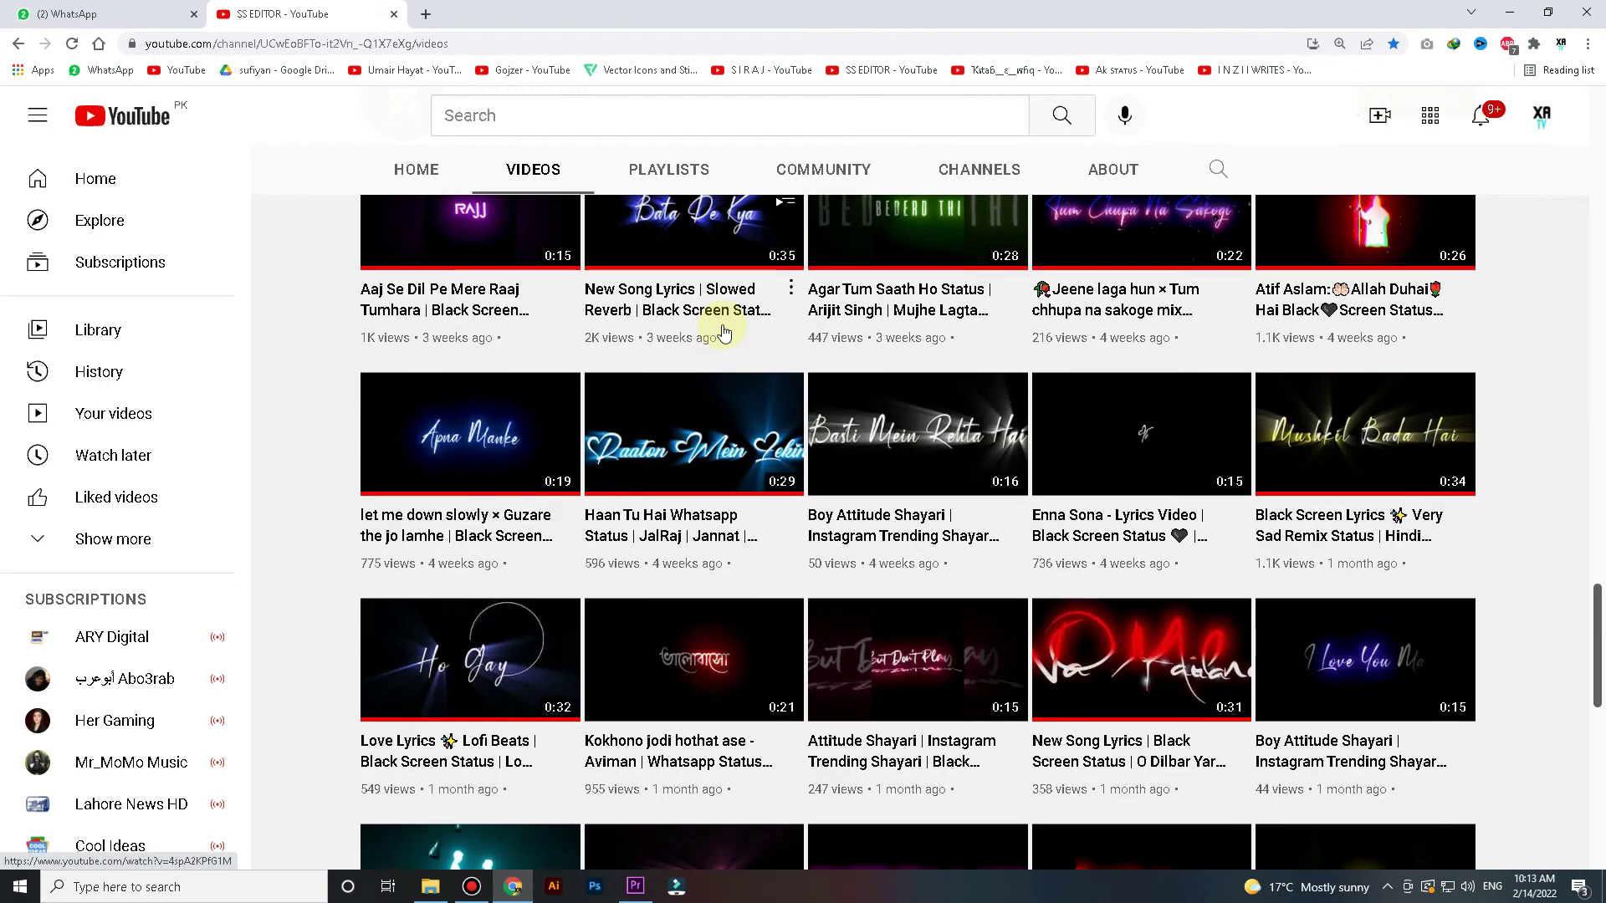
scroll(724, 333, "down", 6)
scroll(724, 332, "down", 5)
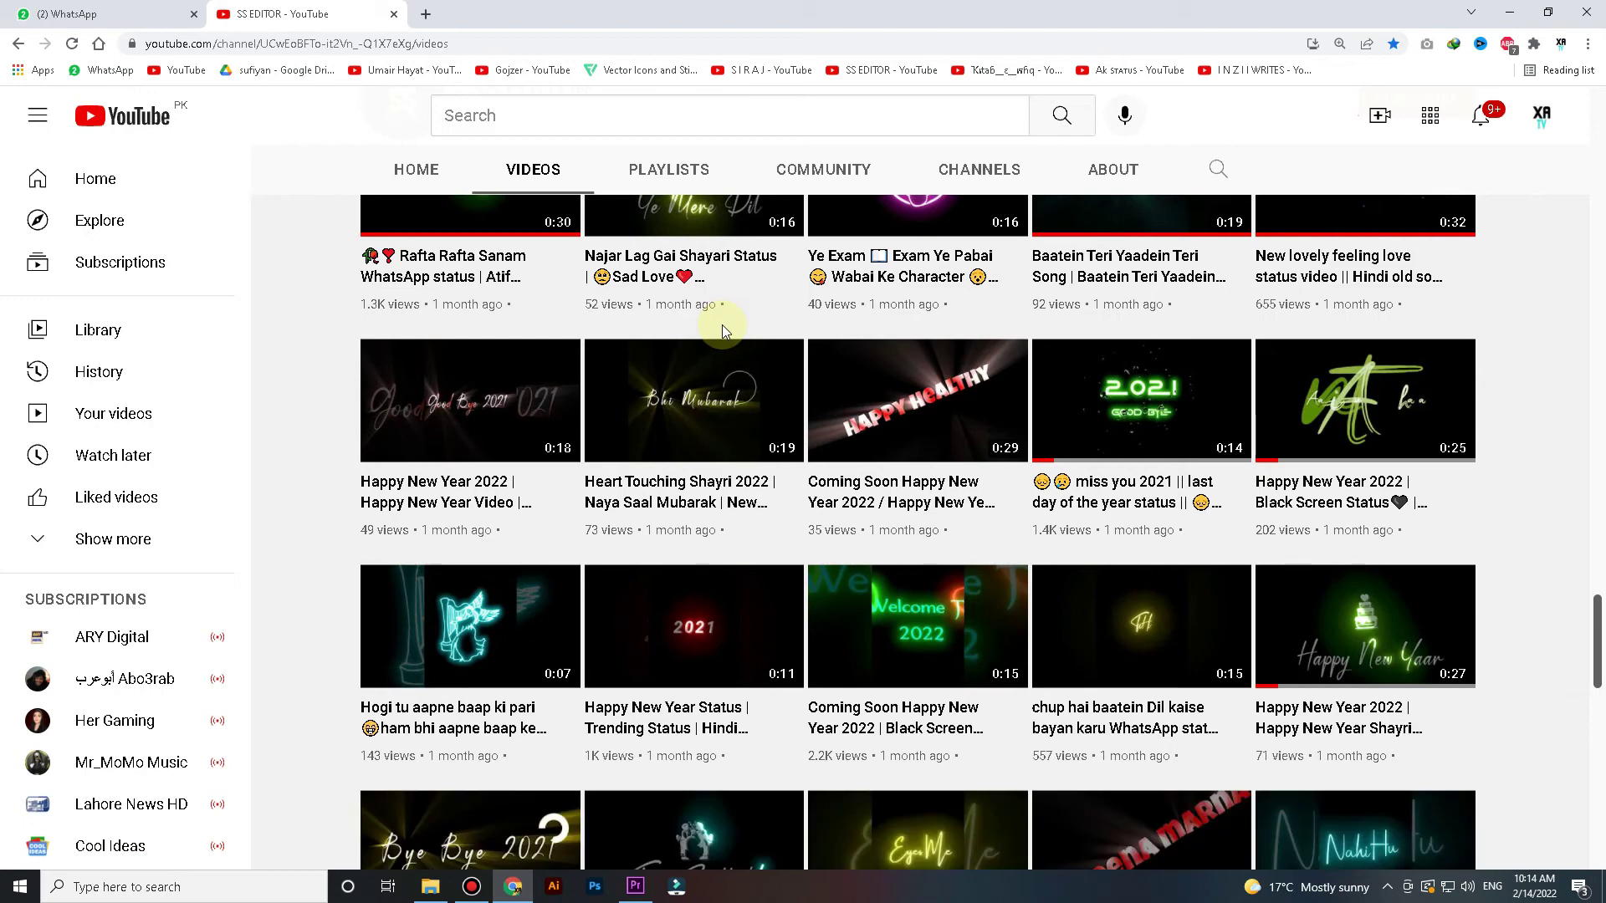
scroll(723, 330, "down", 4)
scroll(723, 333, "down", 3)
scroll(723, 333, "down", 3)
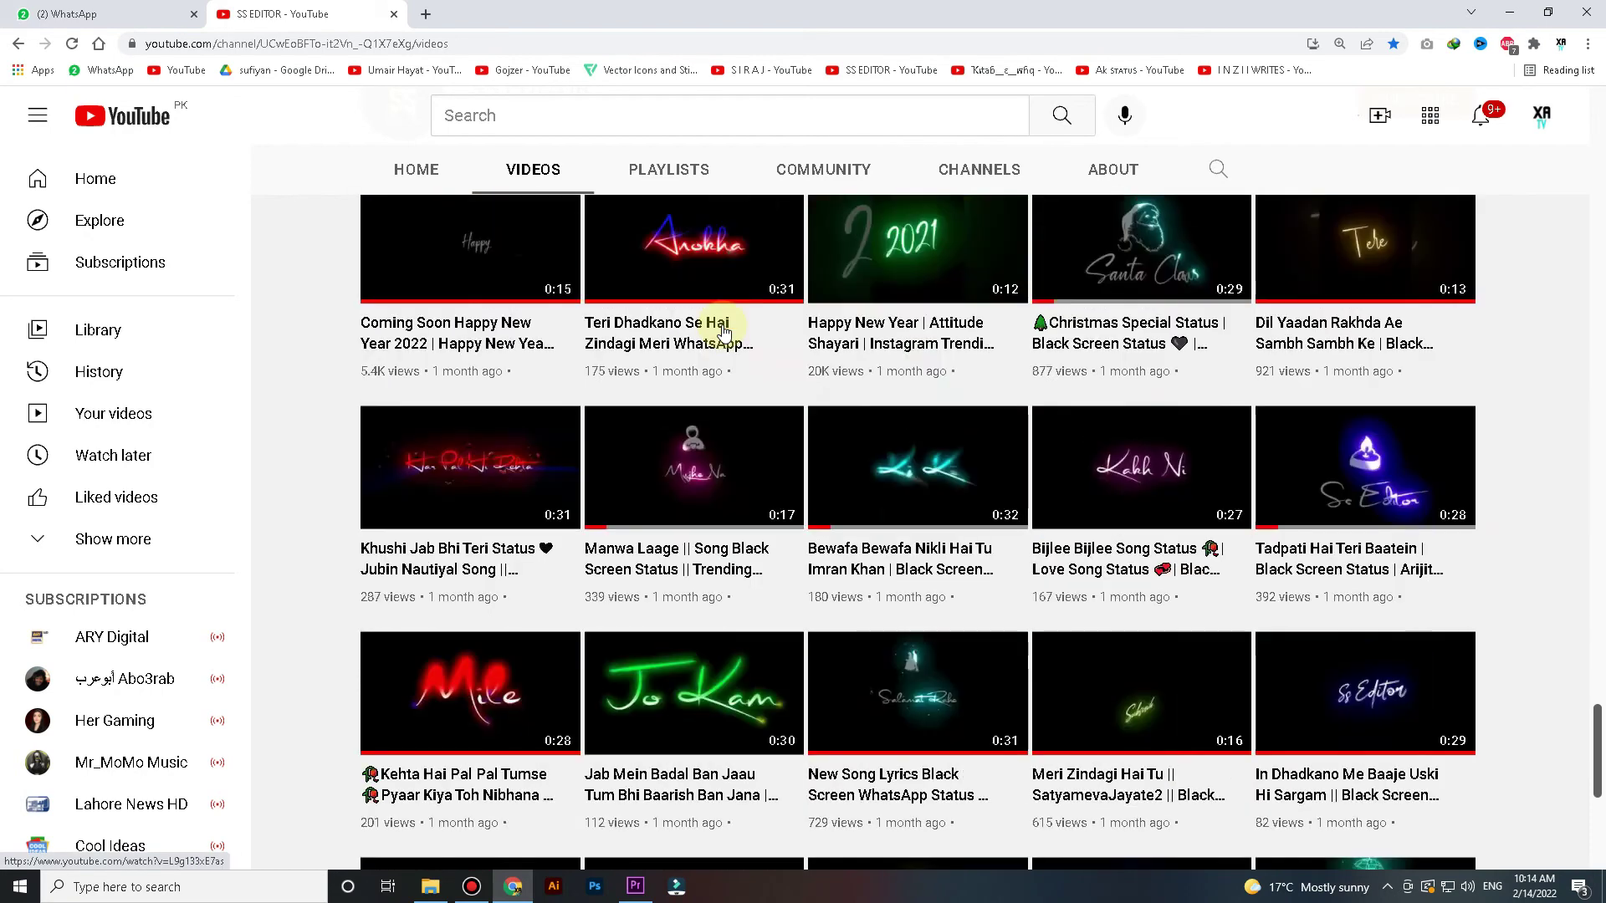
scroll(723, 333, "down", 3)
scroll(724, 333, "down", 2)
scroll(723, 333, "down", 1)
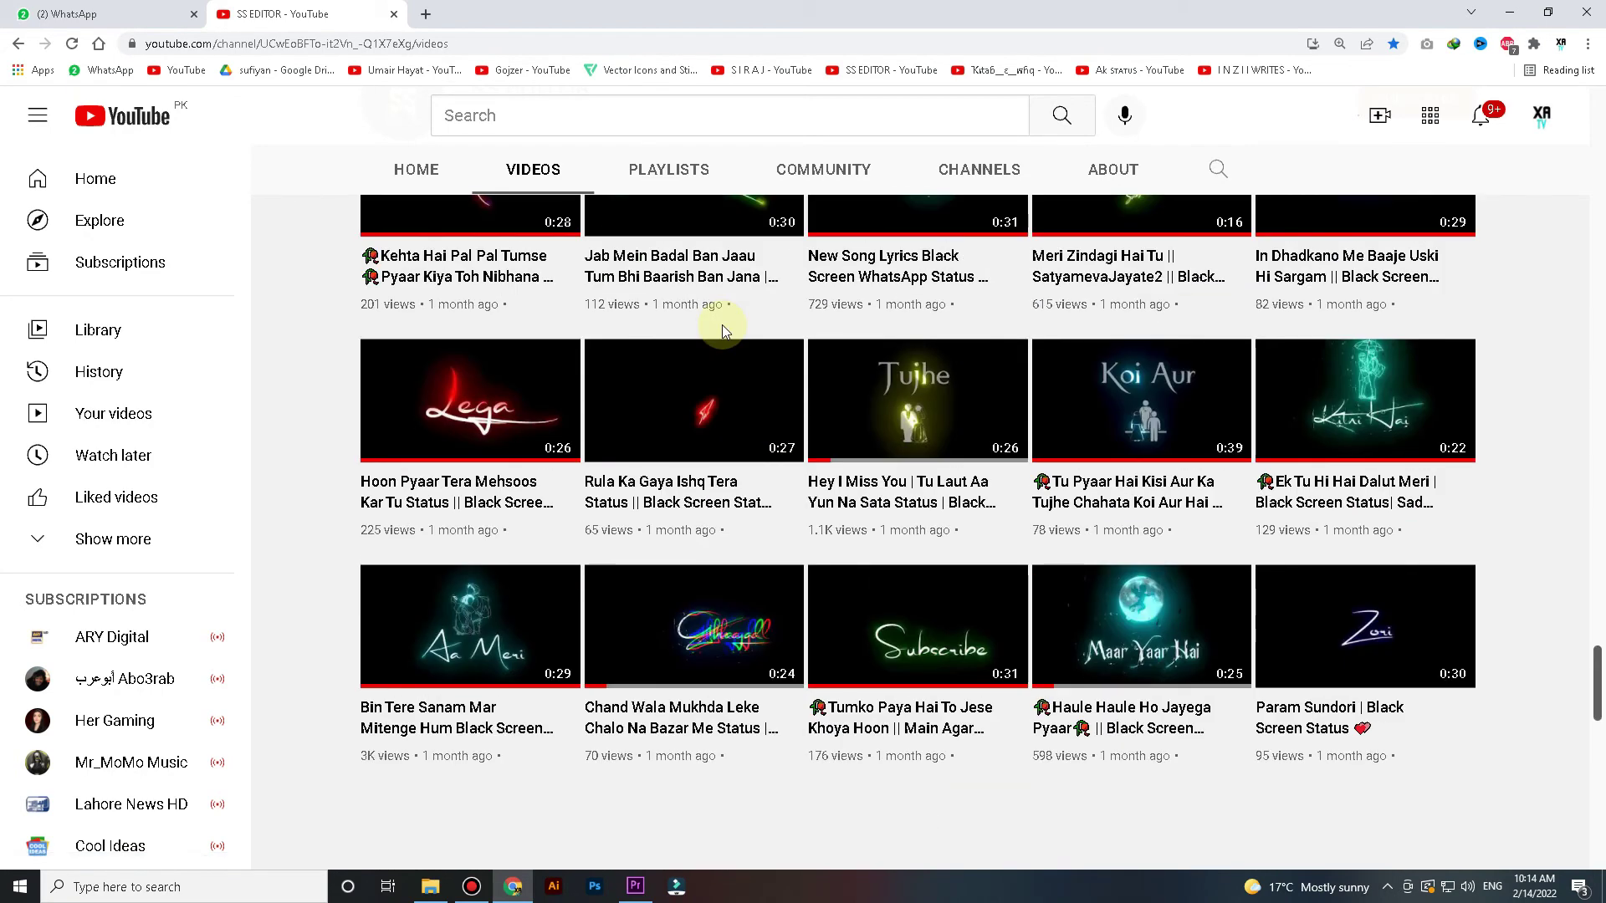
scroll(723, 332, "down", 4)
scroll(724, 332, "down", 3)
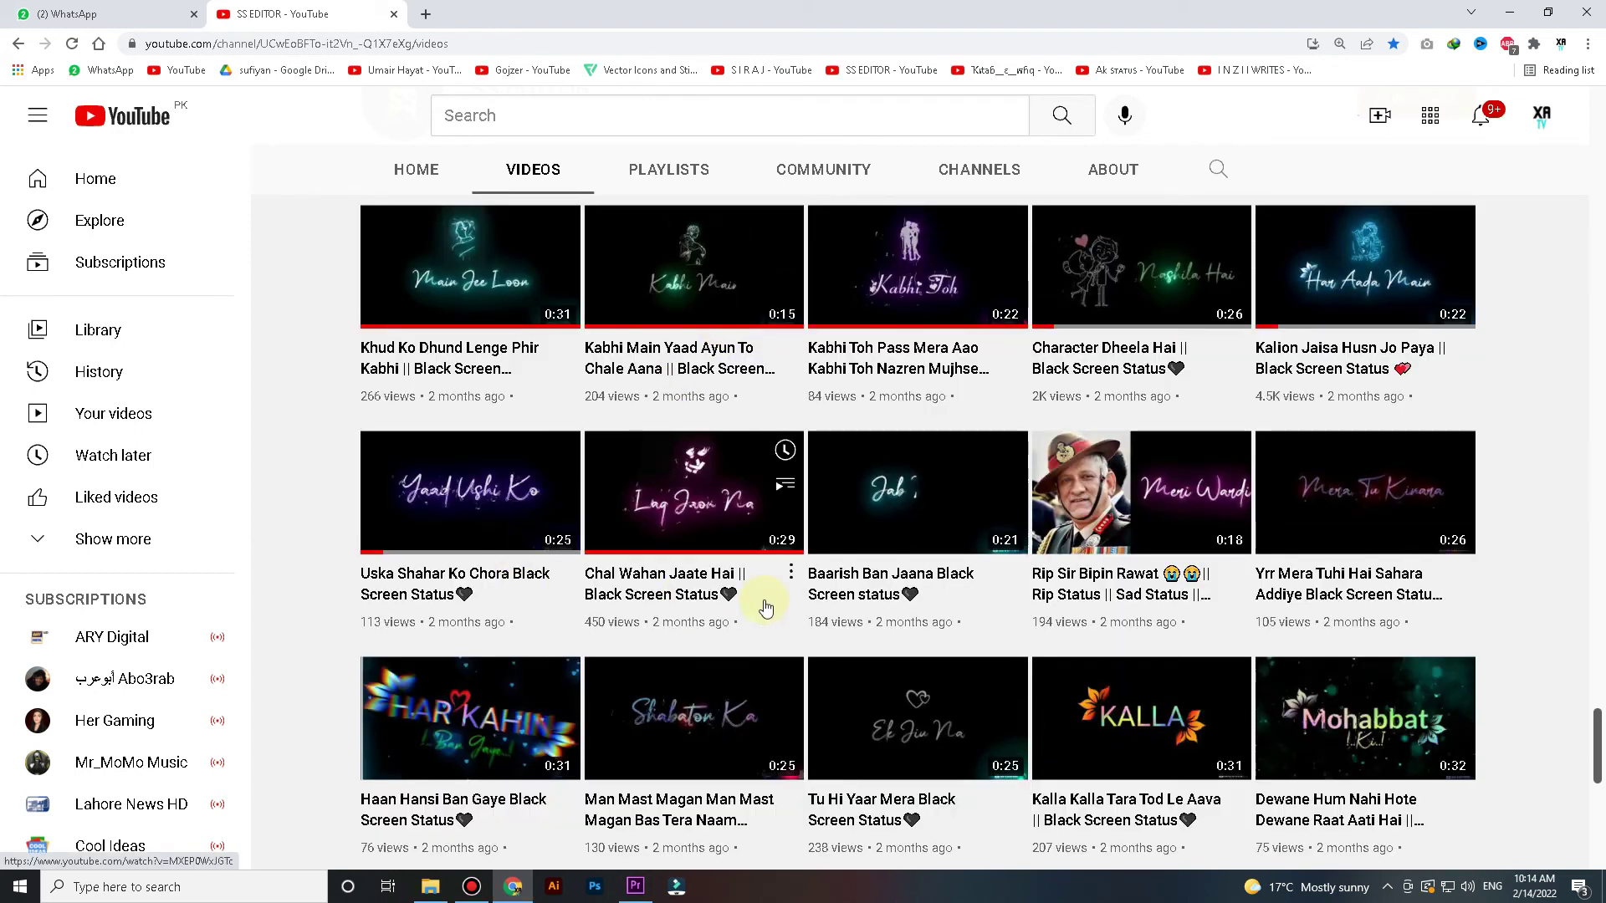
middle_click(1338, 481)
In the new video tab, change 'youtube' to 'youtubepi' in the address to open Y2Mate.
left_click(535, 13)
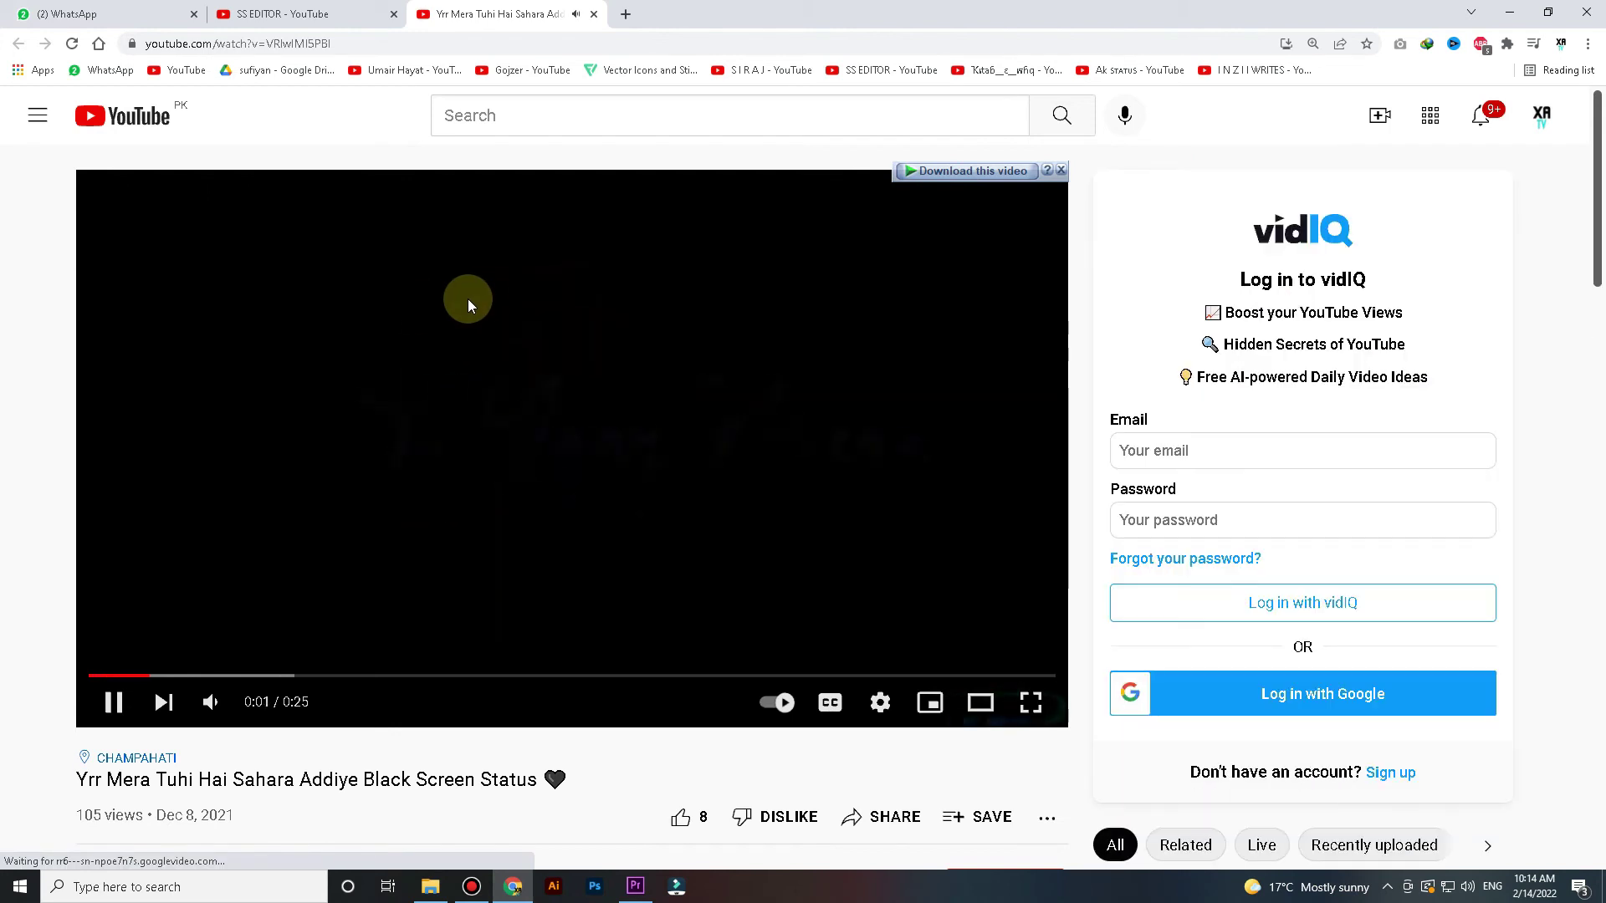
left_click(189, 45)
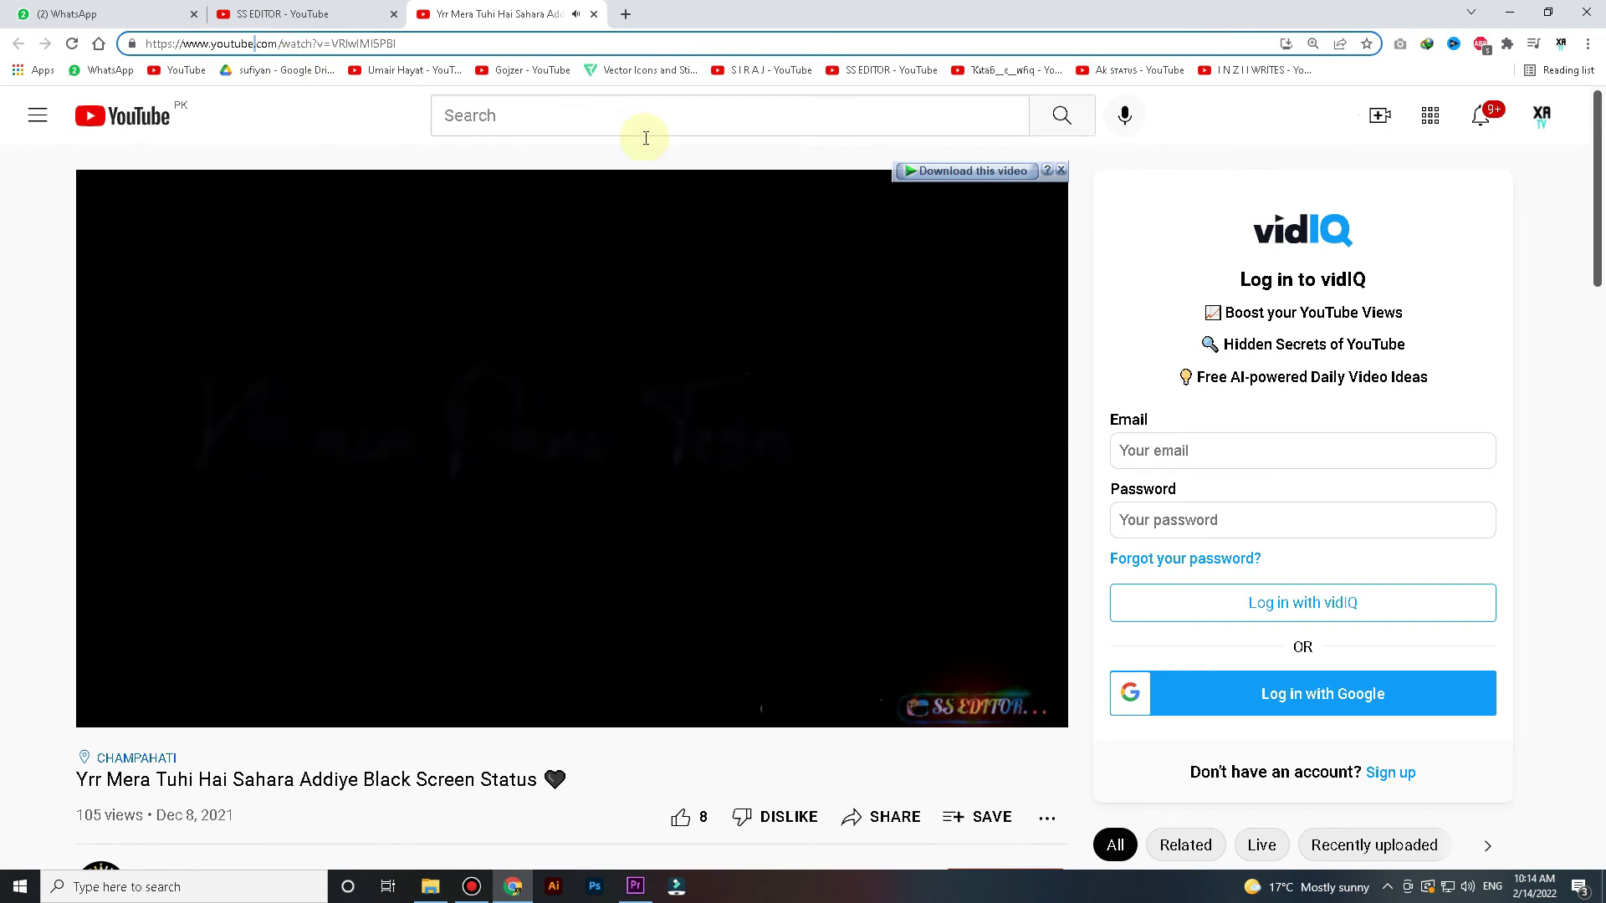
left_click(914, 172)
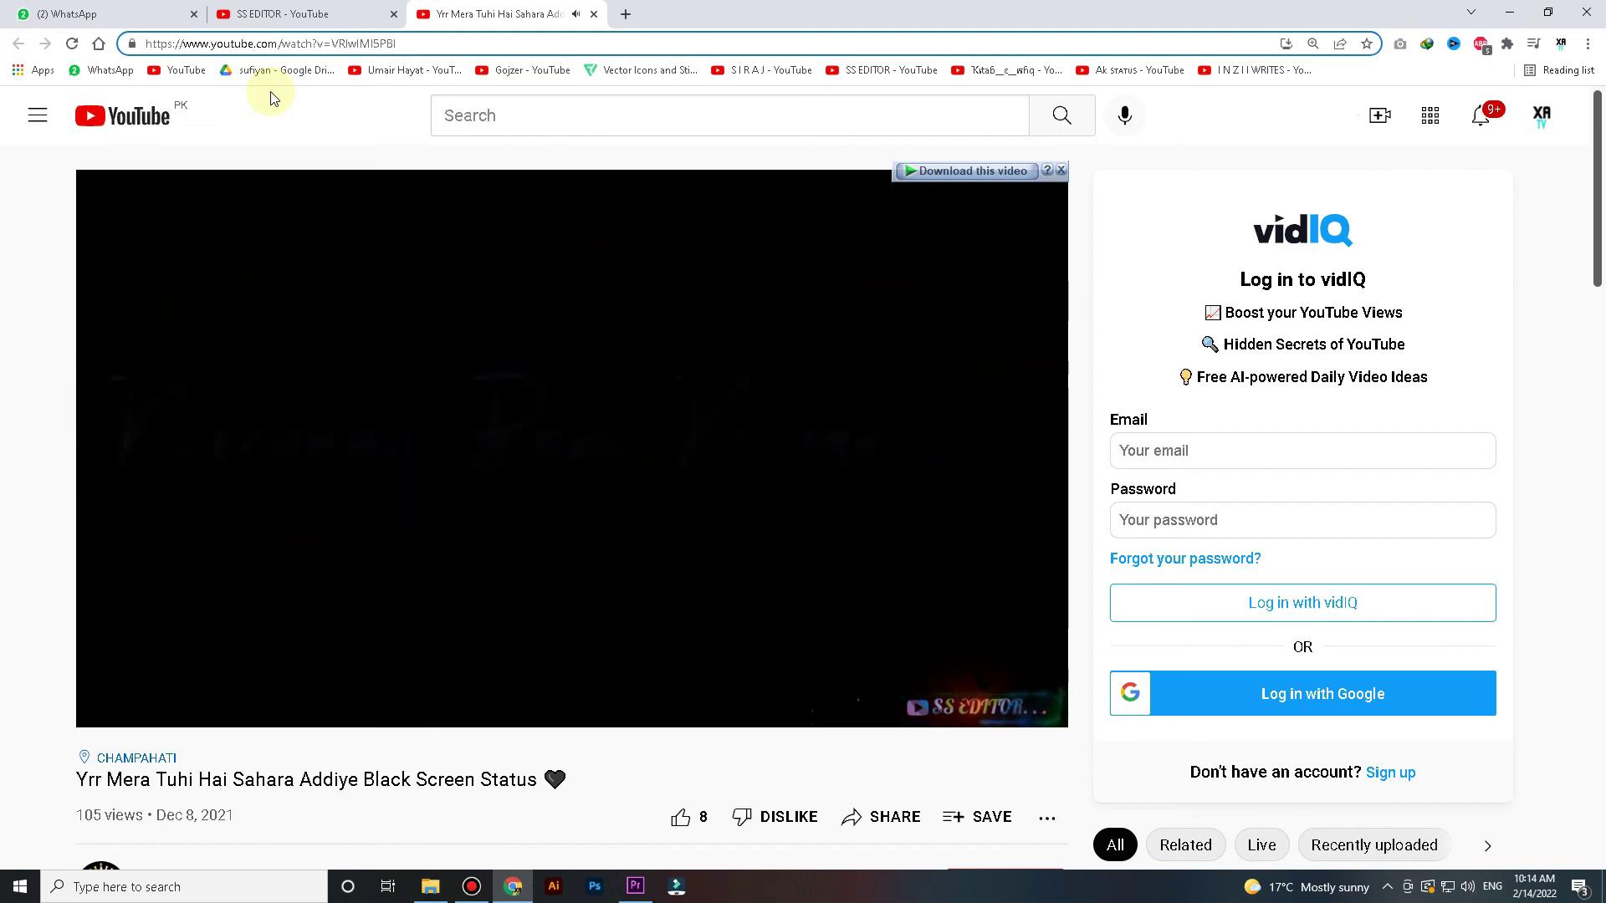
type("pi")
key("Return")
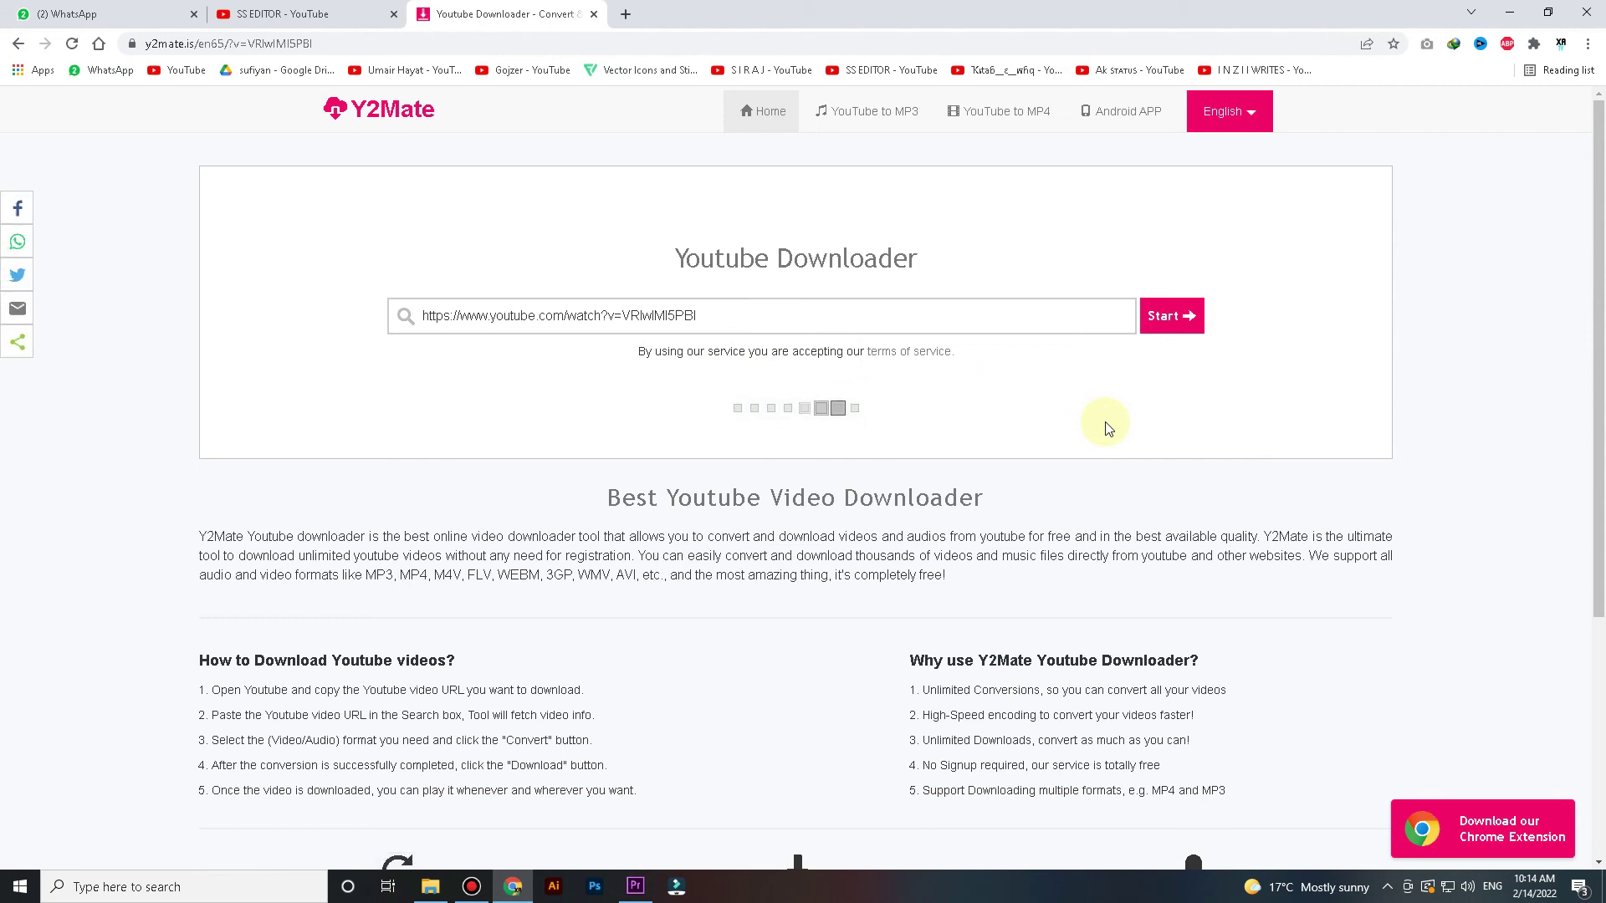
Convert the video to 720p MP4 and start its download in IDM.
left_click(1142, 493)
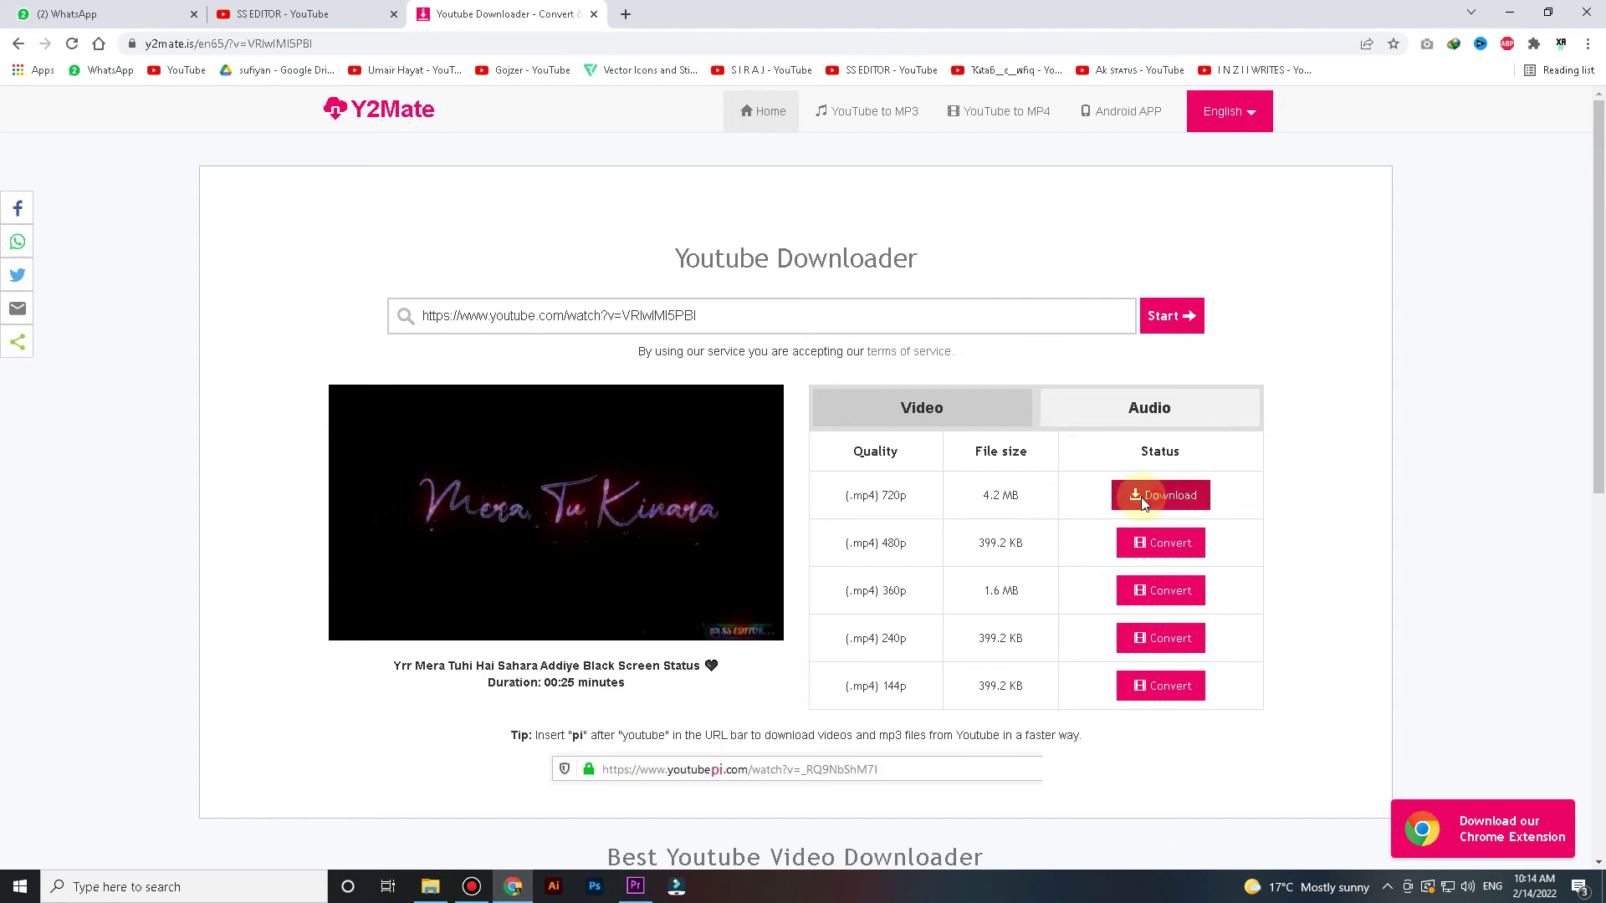
left_click(1142, 499)
left_click(797, 517)
Close the Y2Mate and ad tabs and return to Premiere Pro.
left_click(586, 14)
left_click(594, 14)
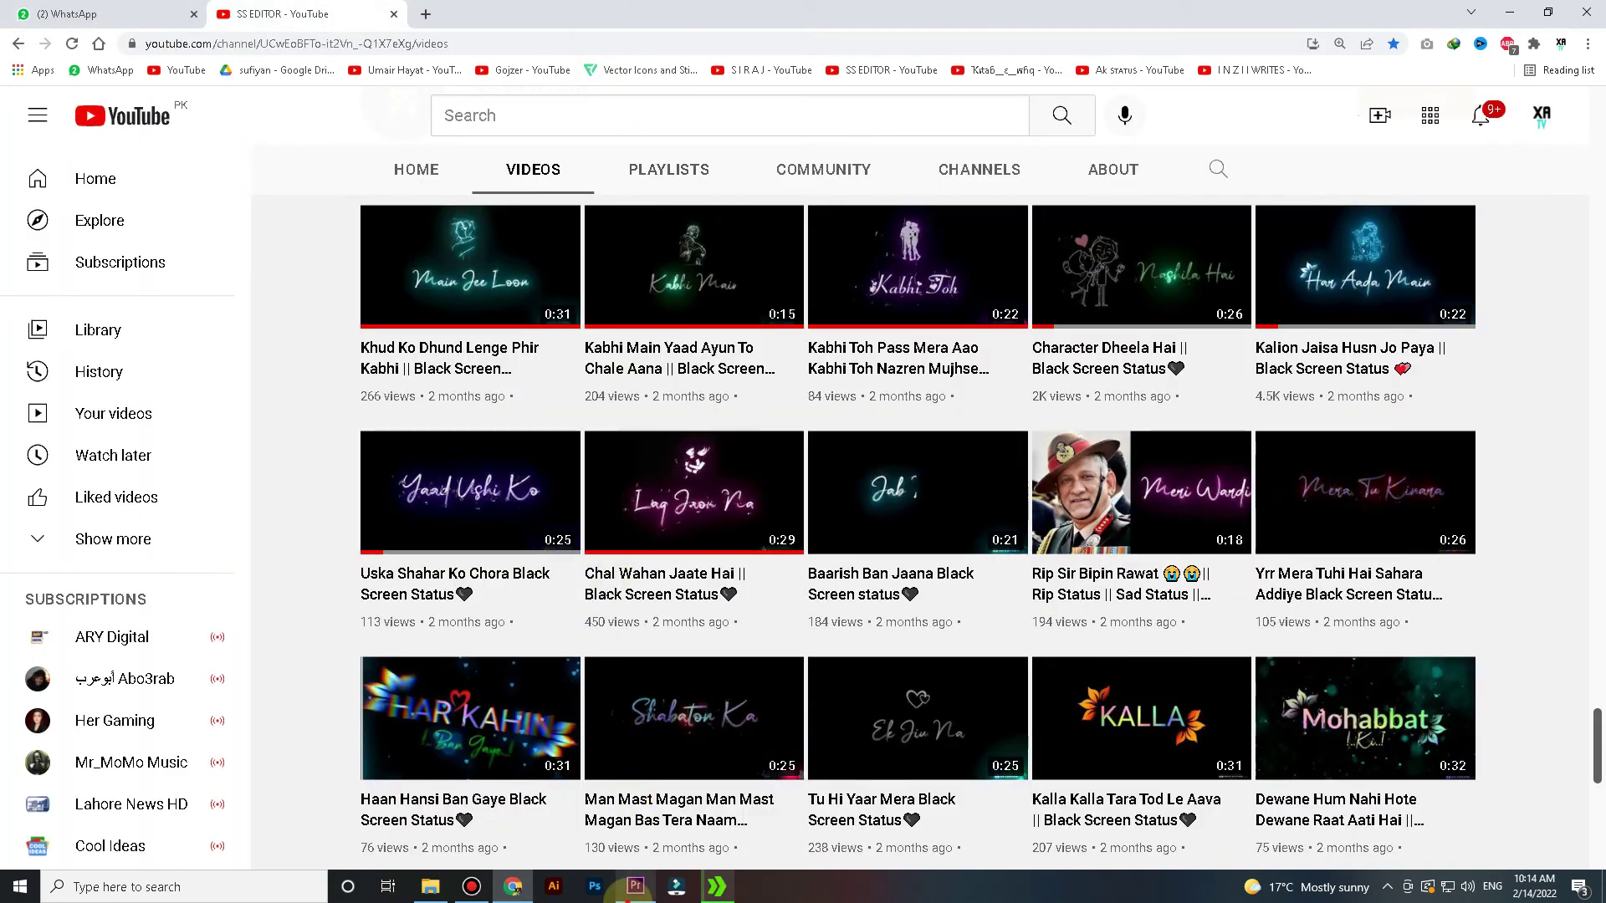
left_click(635, 886)
Import the downloaded Y2Mate video from the Downloads Video folder.
key("ctrl+i")
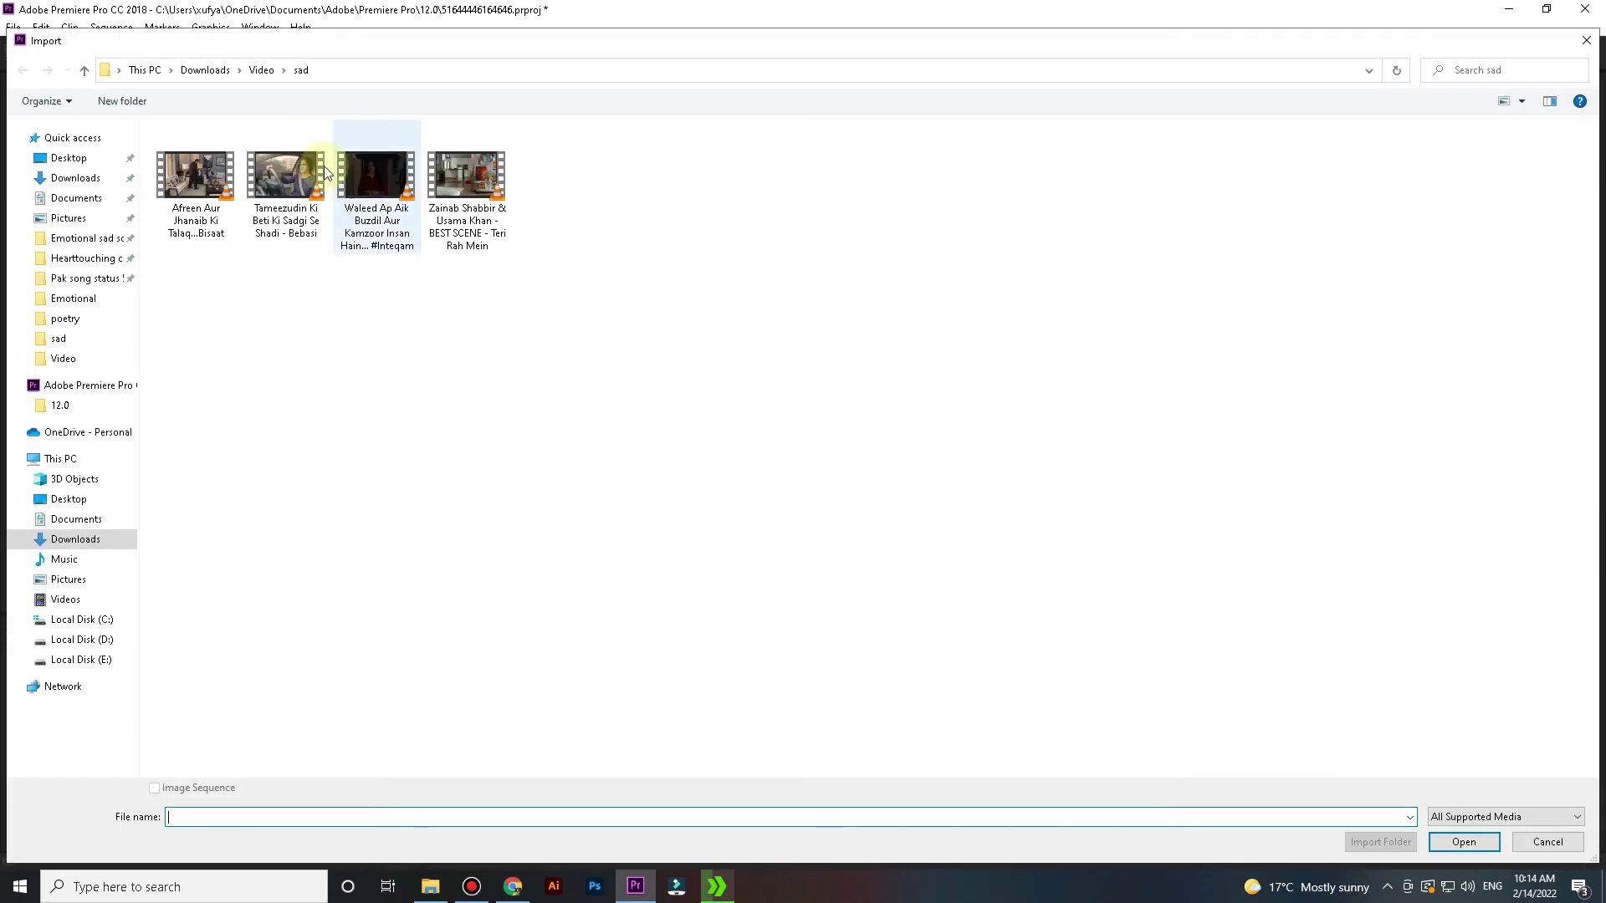
left_click(259, 74)
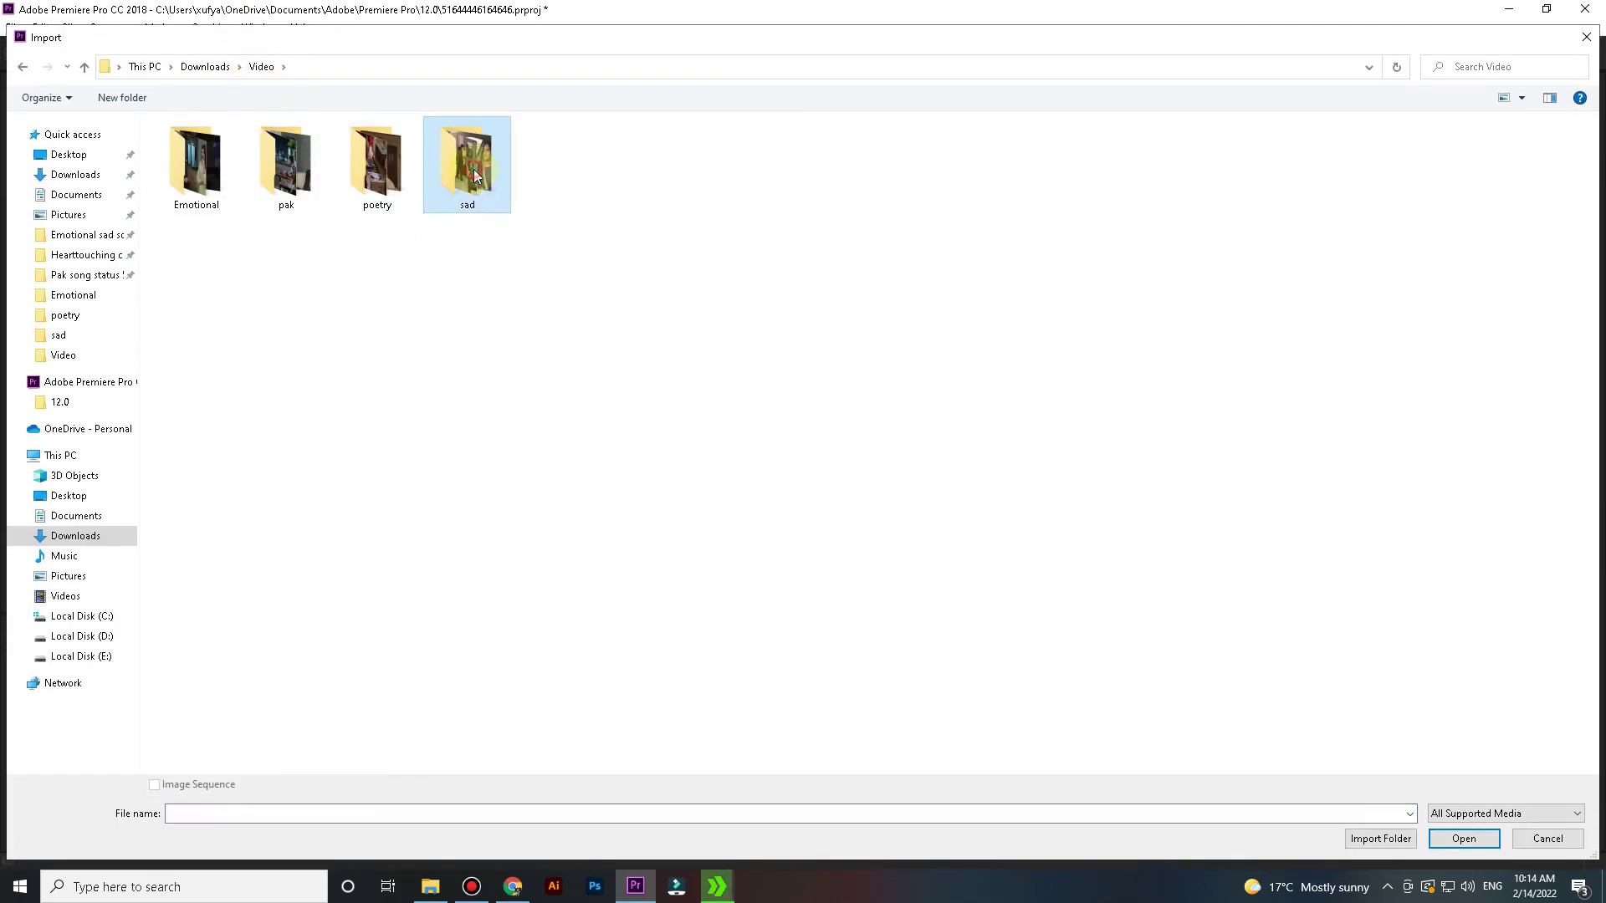
left_click(939, 497)
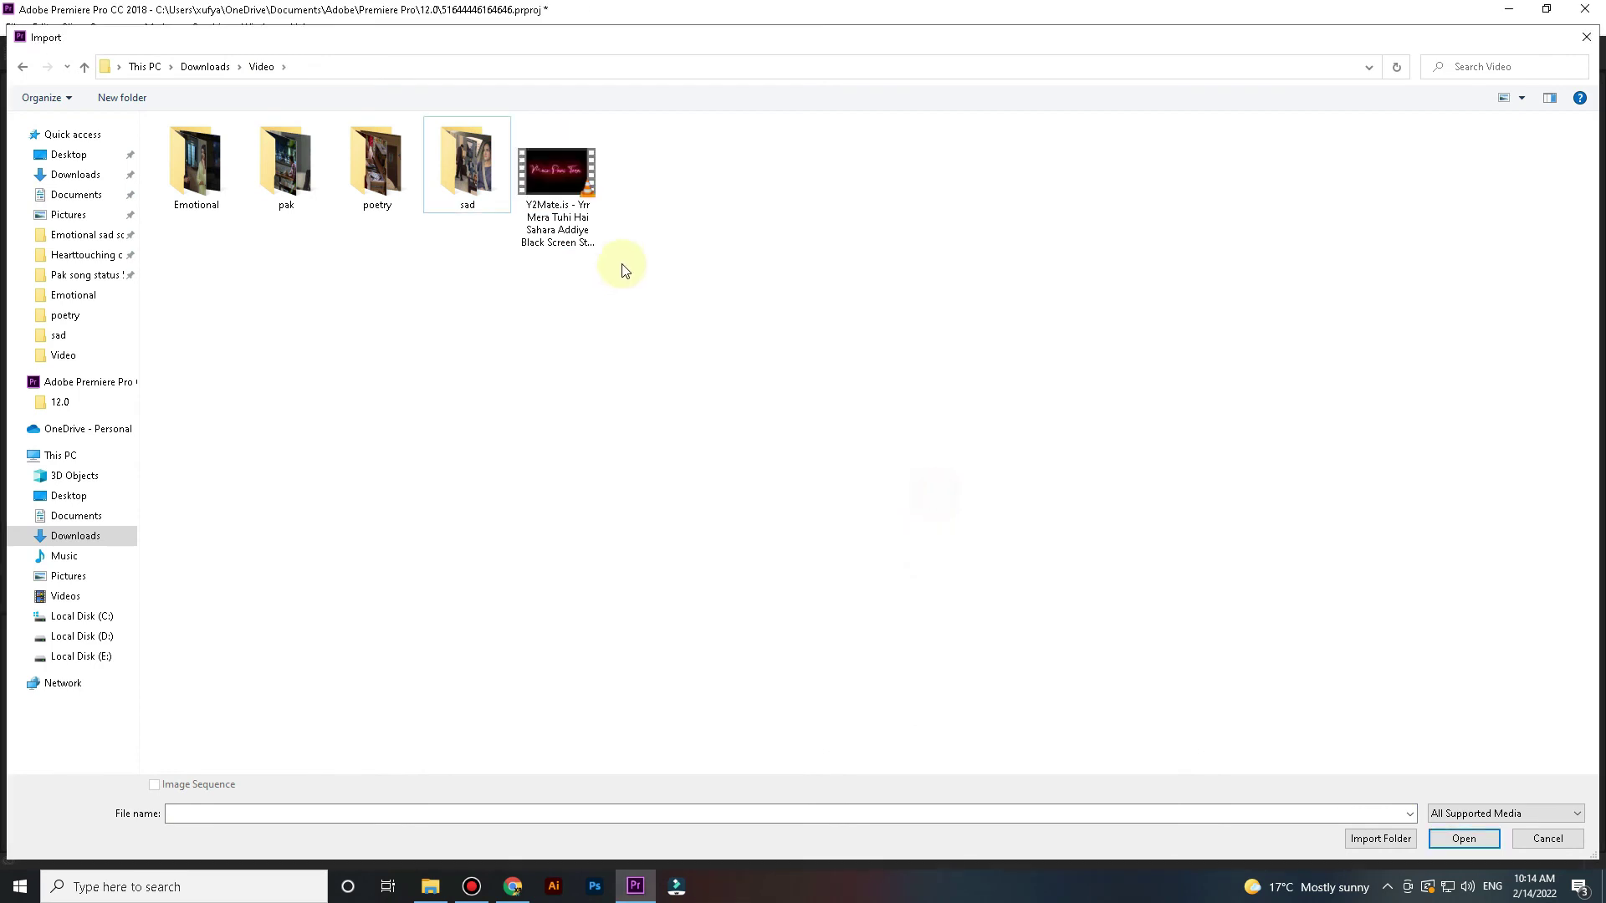
double_click(572, 177)
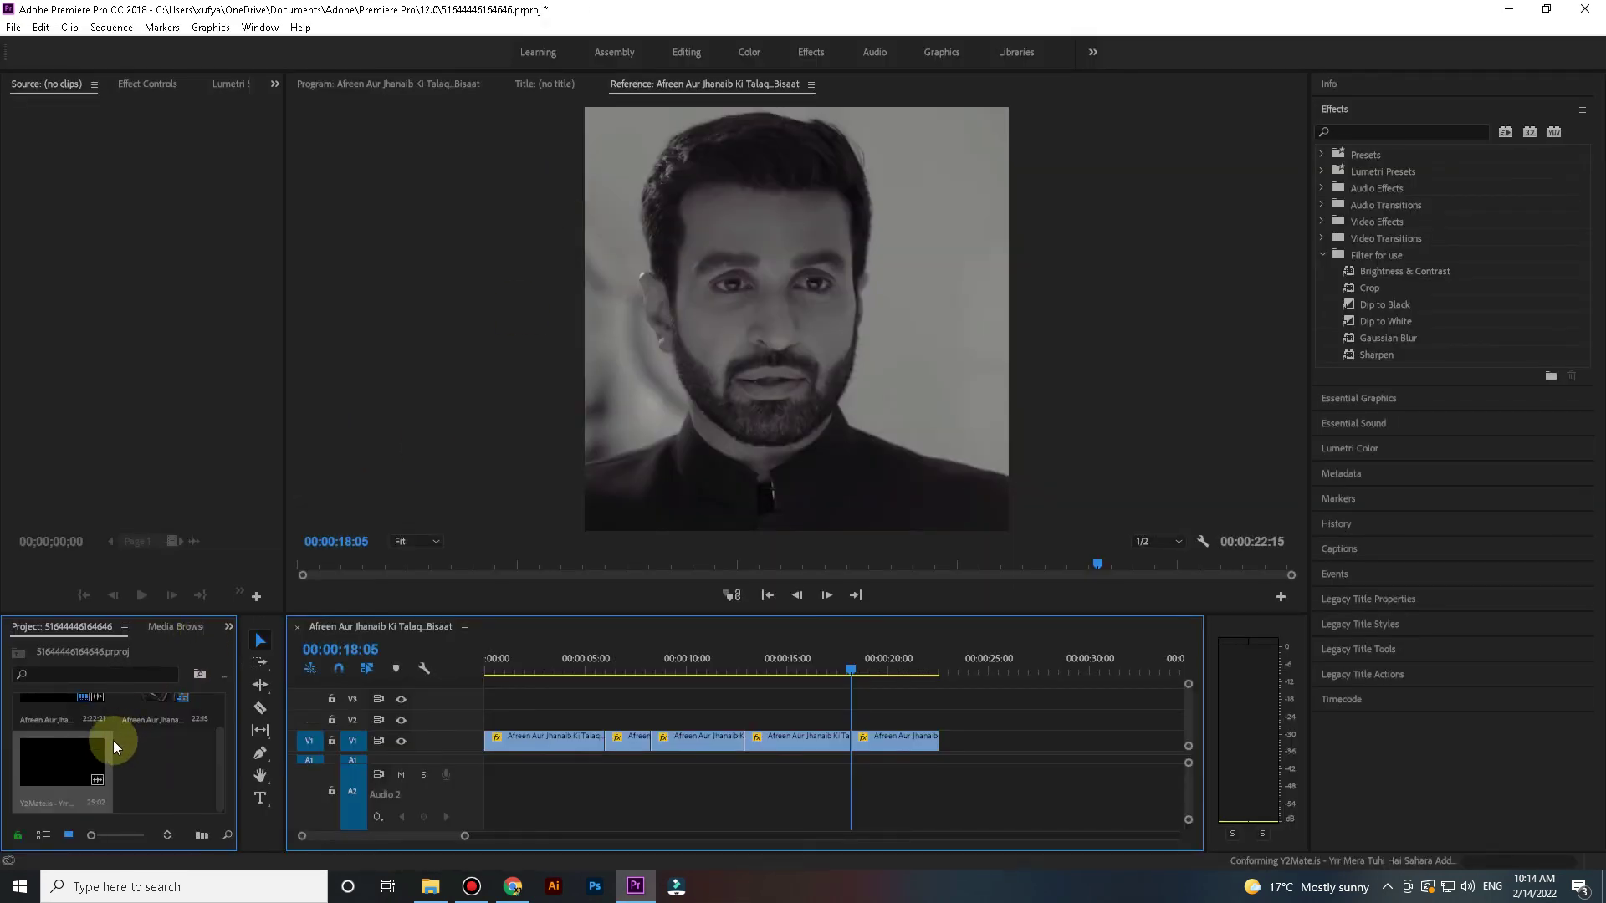
Place the Y2Mate clip on V2/A2 at 00:00 and uncheck Enable to disable its video.
left_click_drag(320, 750, 502, 676)
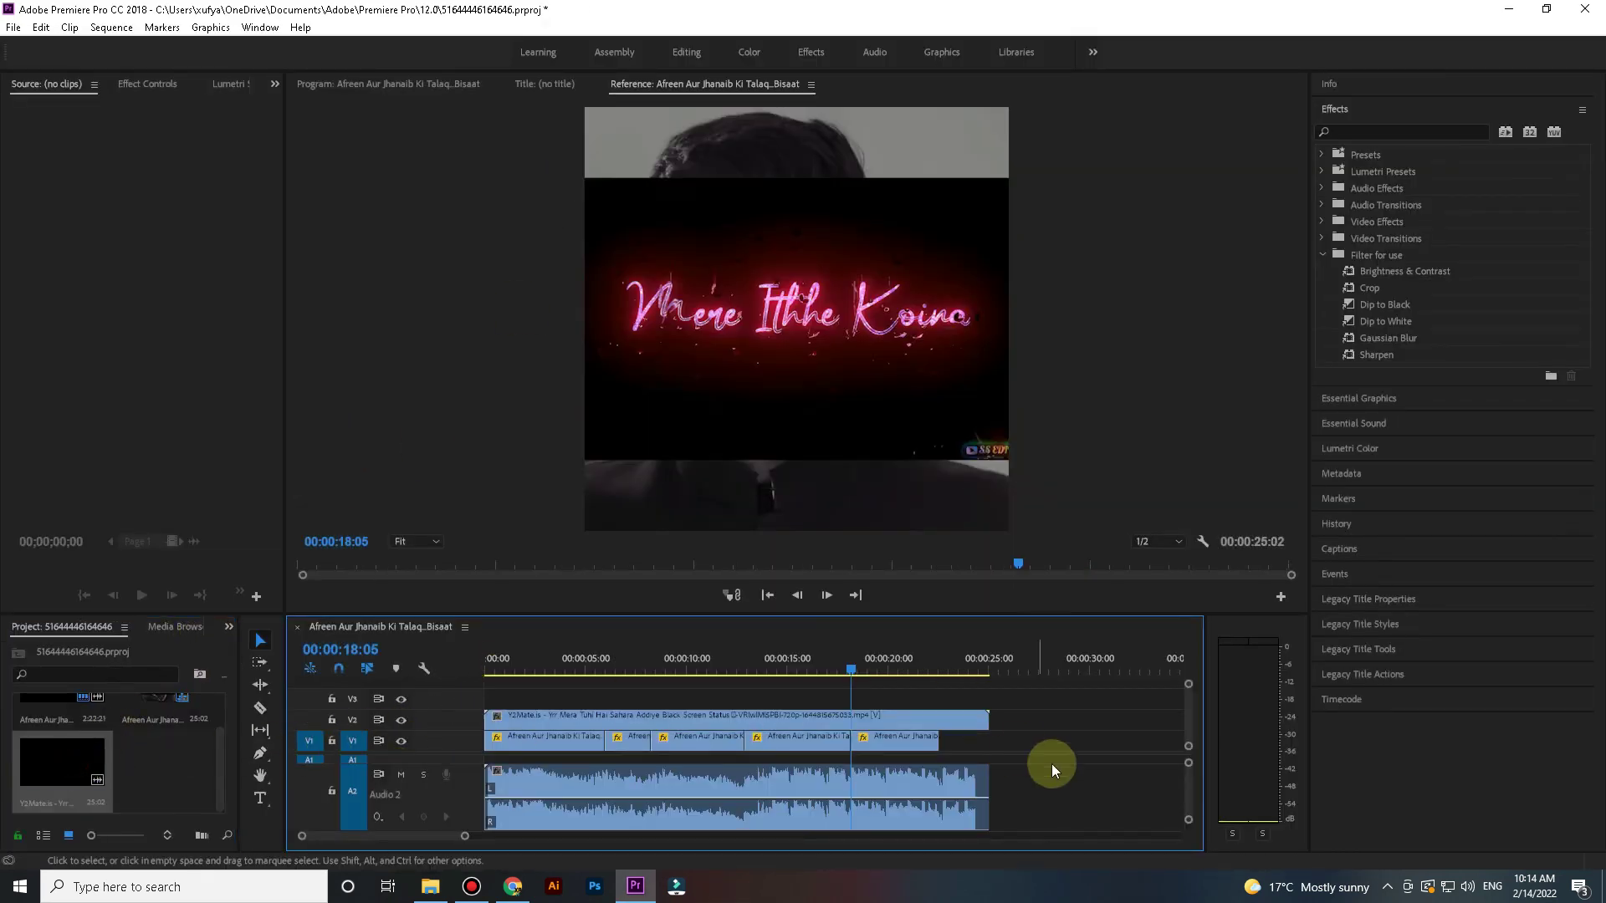
left_click_drag(1185, 766, 1177, 742)
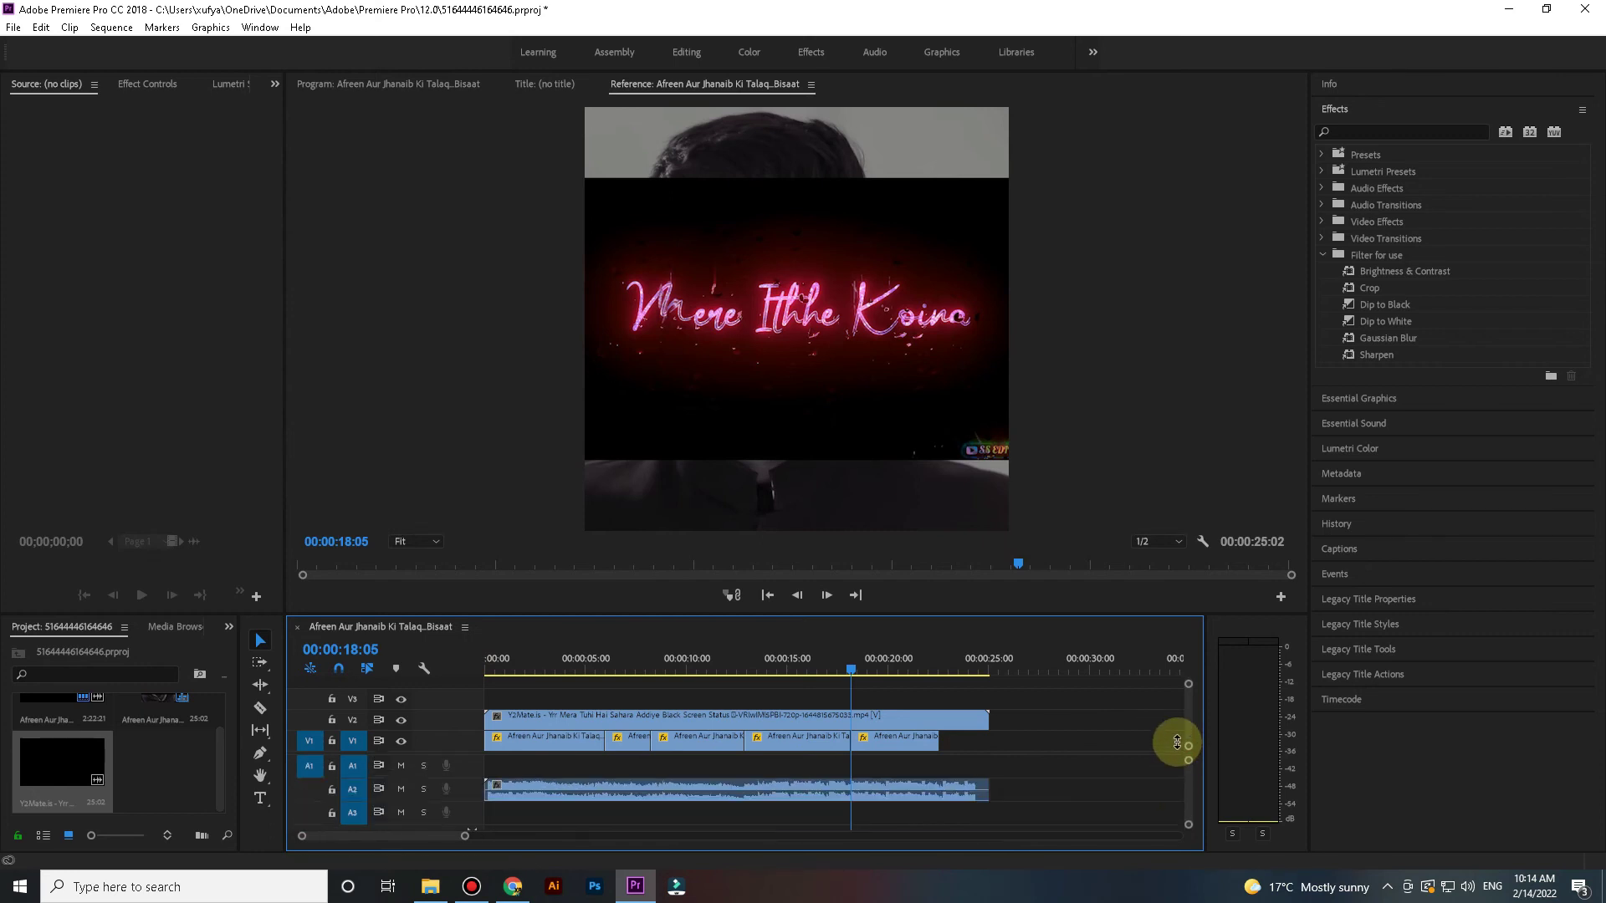
right_click(762, 717)
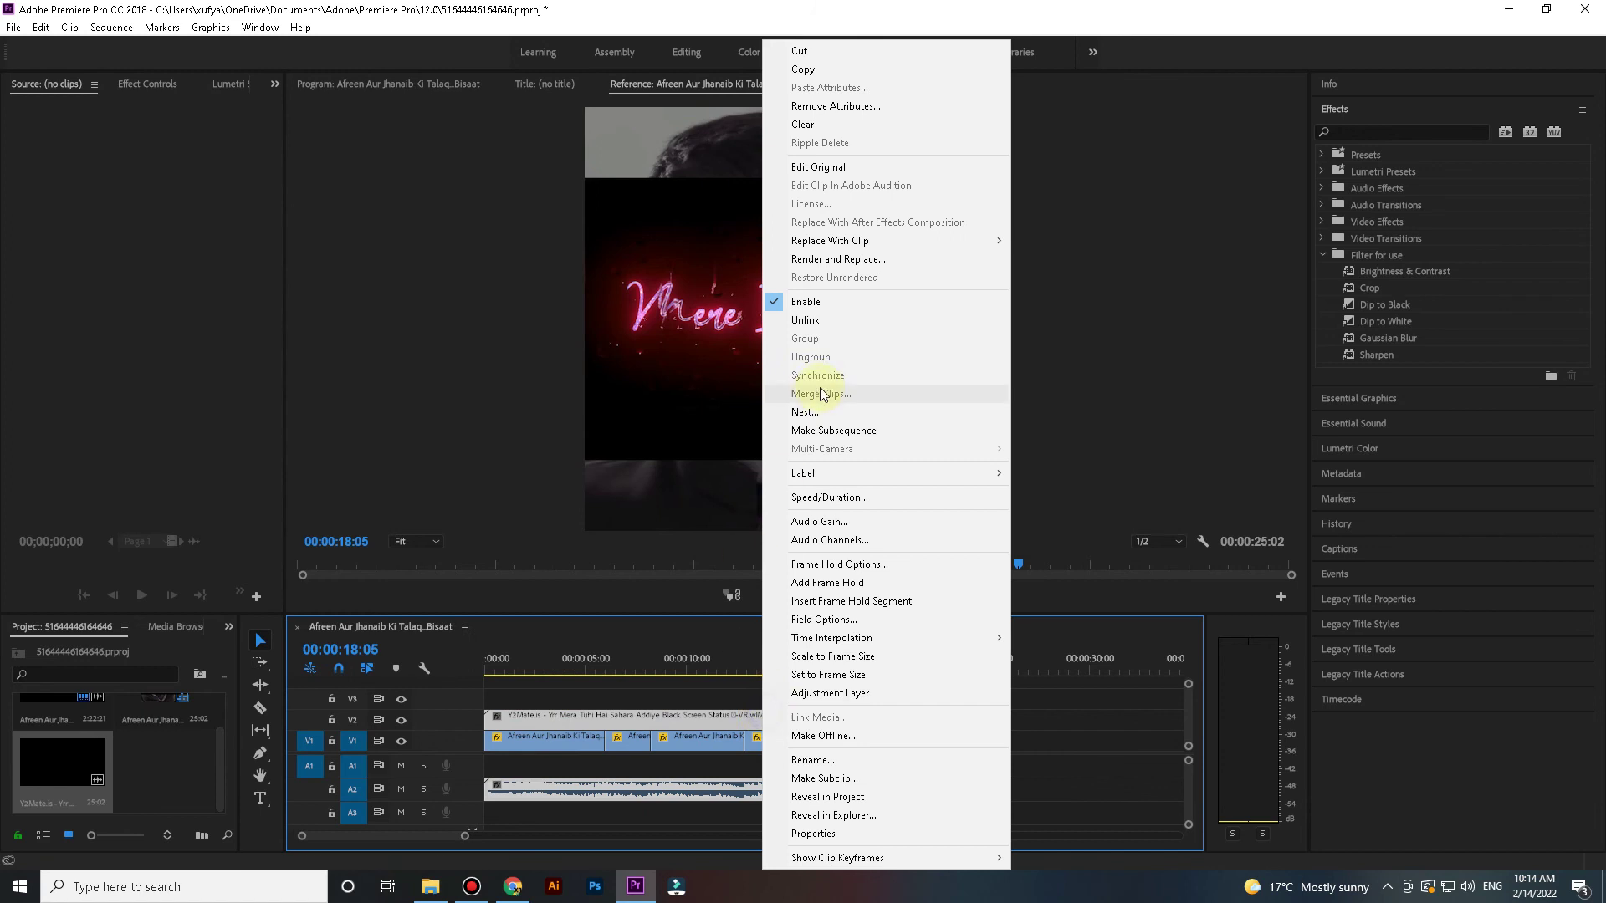
left_click(815, 305)
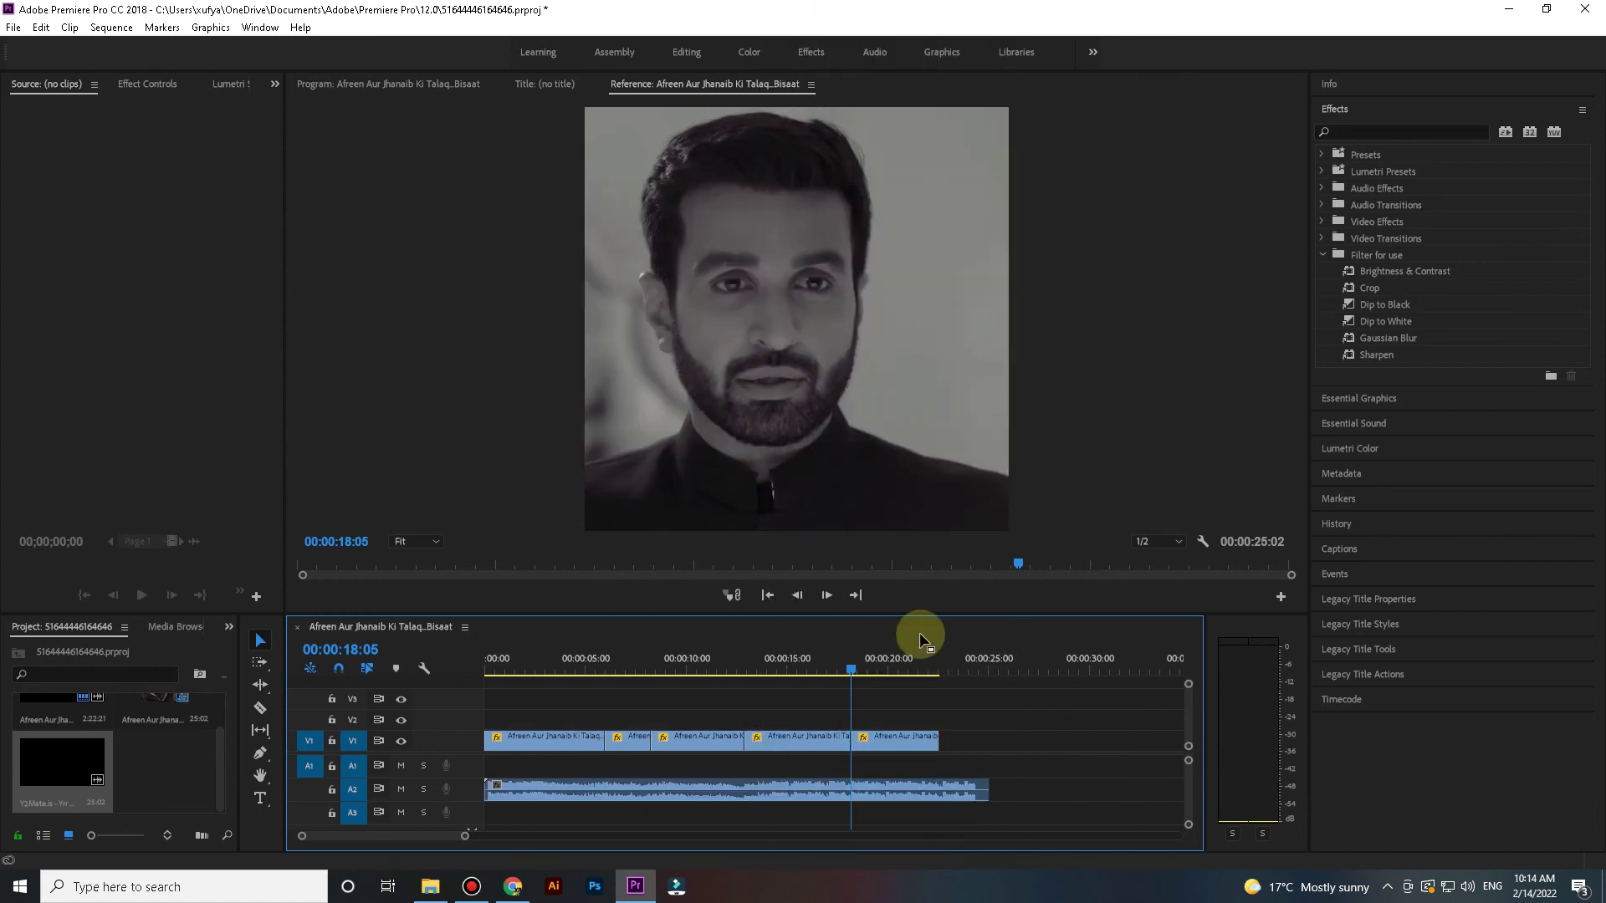
Trim the song audio to end at 00:00:22:15, then add Dip to Black and Dip to White at the first cuts.
left_click_drag(851, 674, 493, 696)
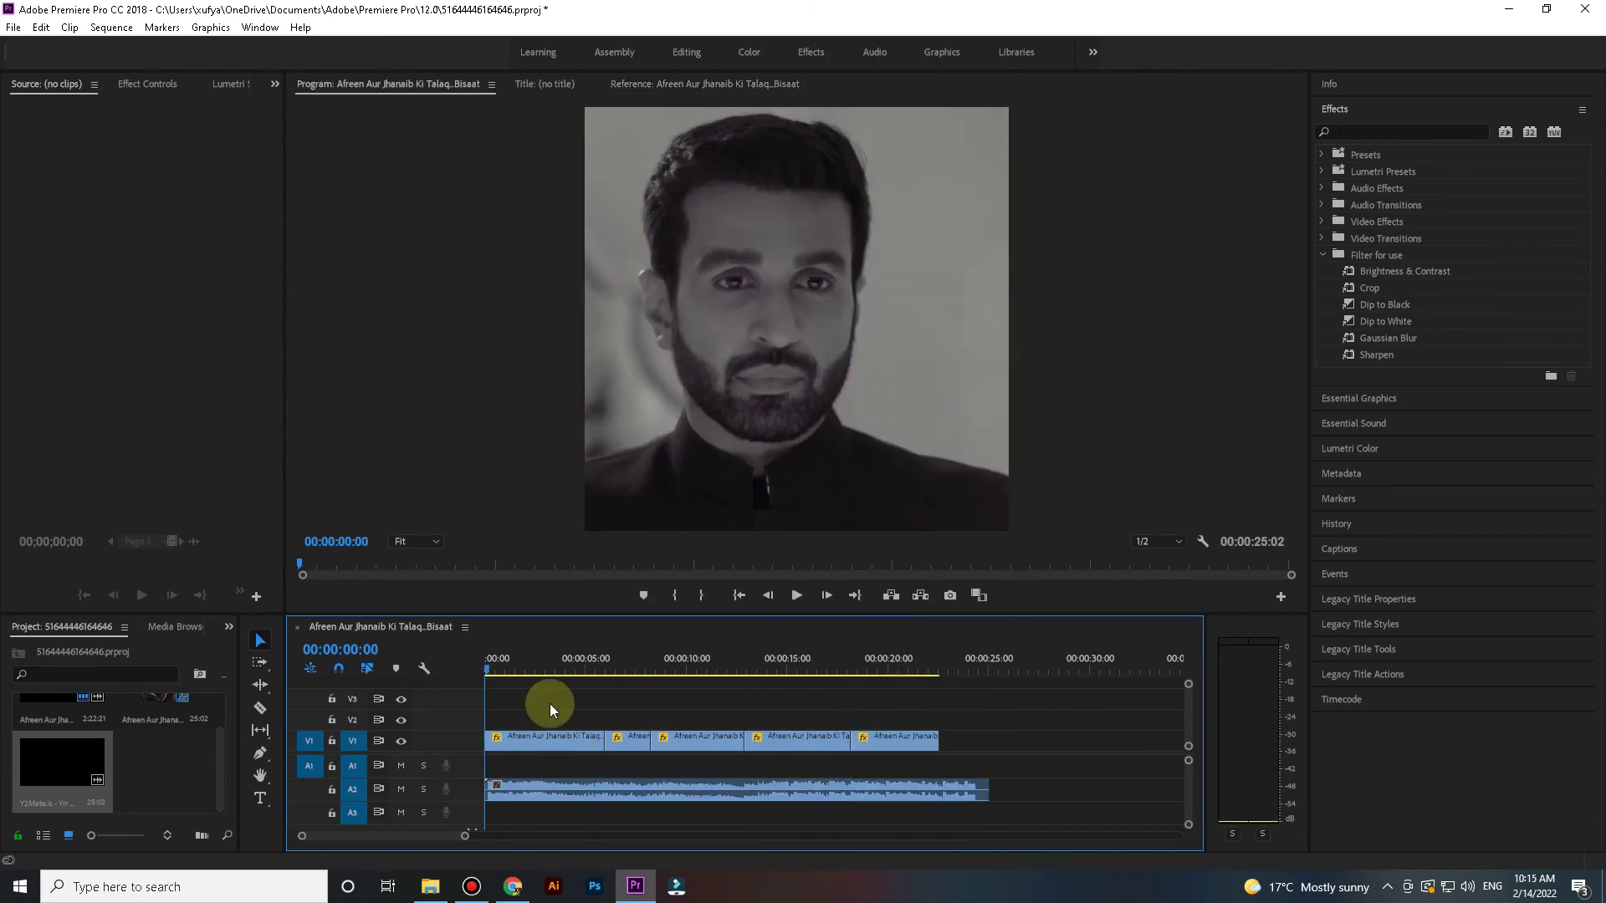
left_click_drag(987, 790, 941, 790)
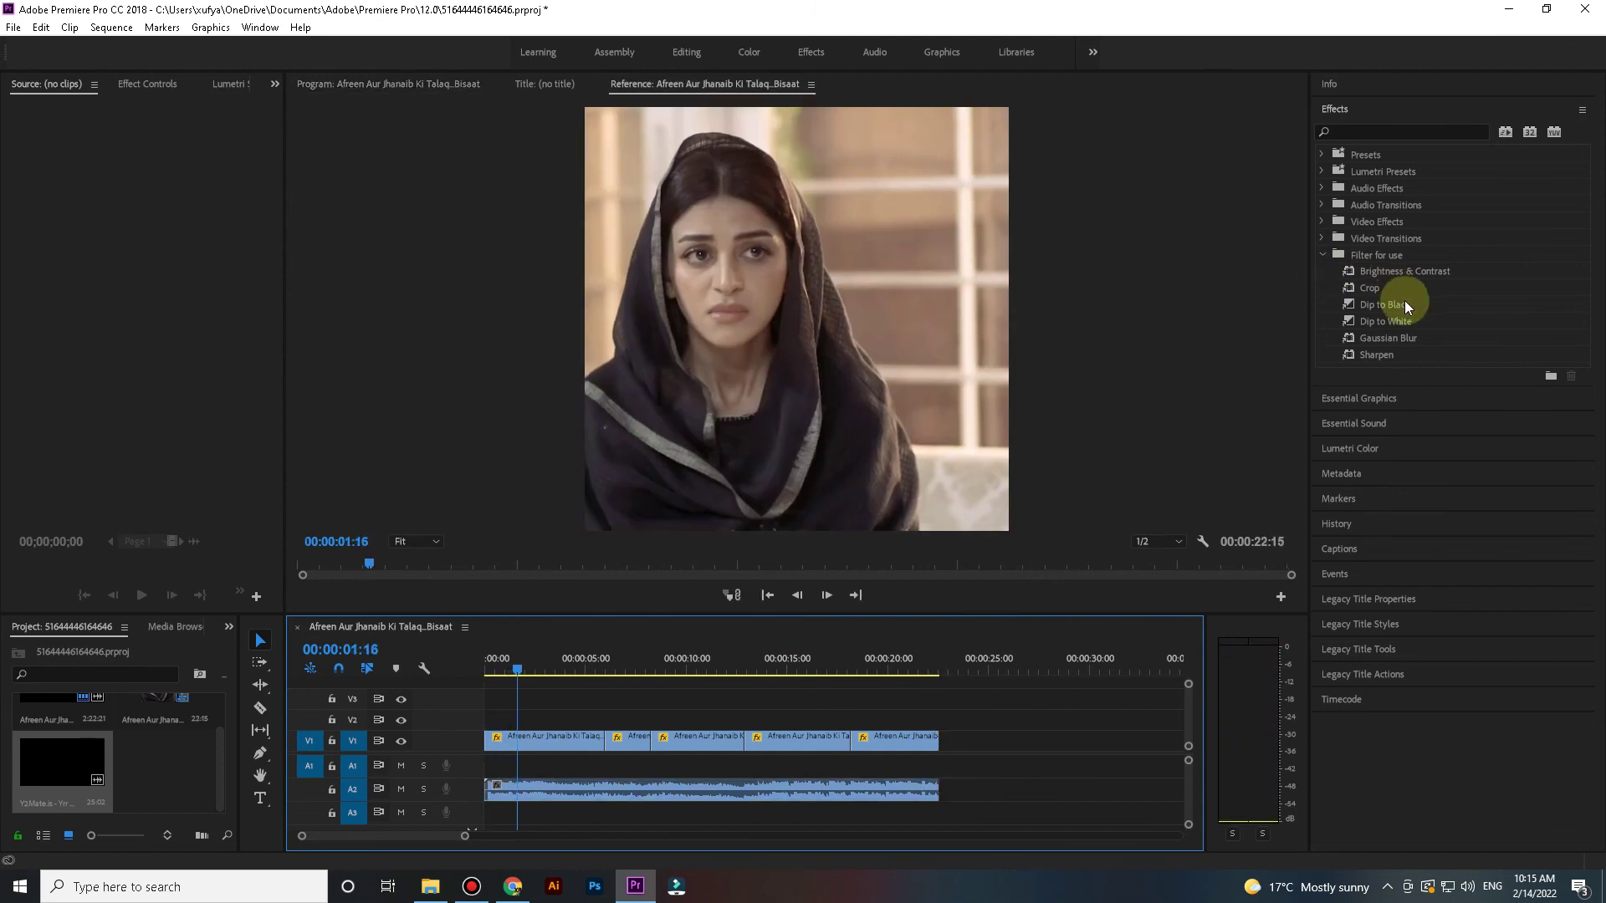
left_click_drag(1408, 307, 638, 742)
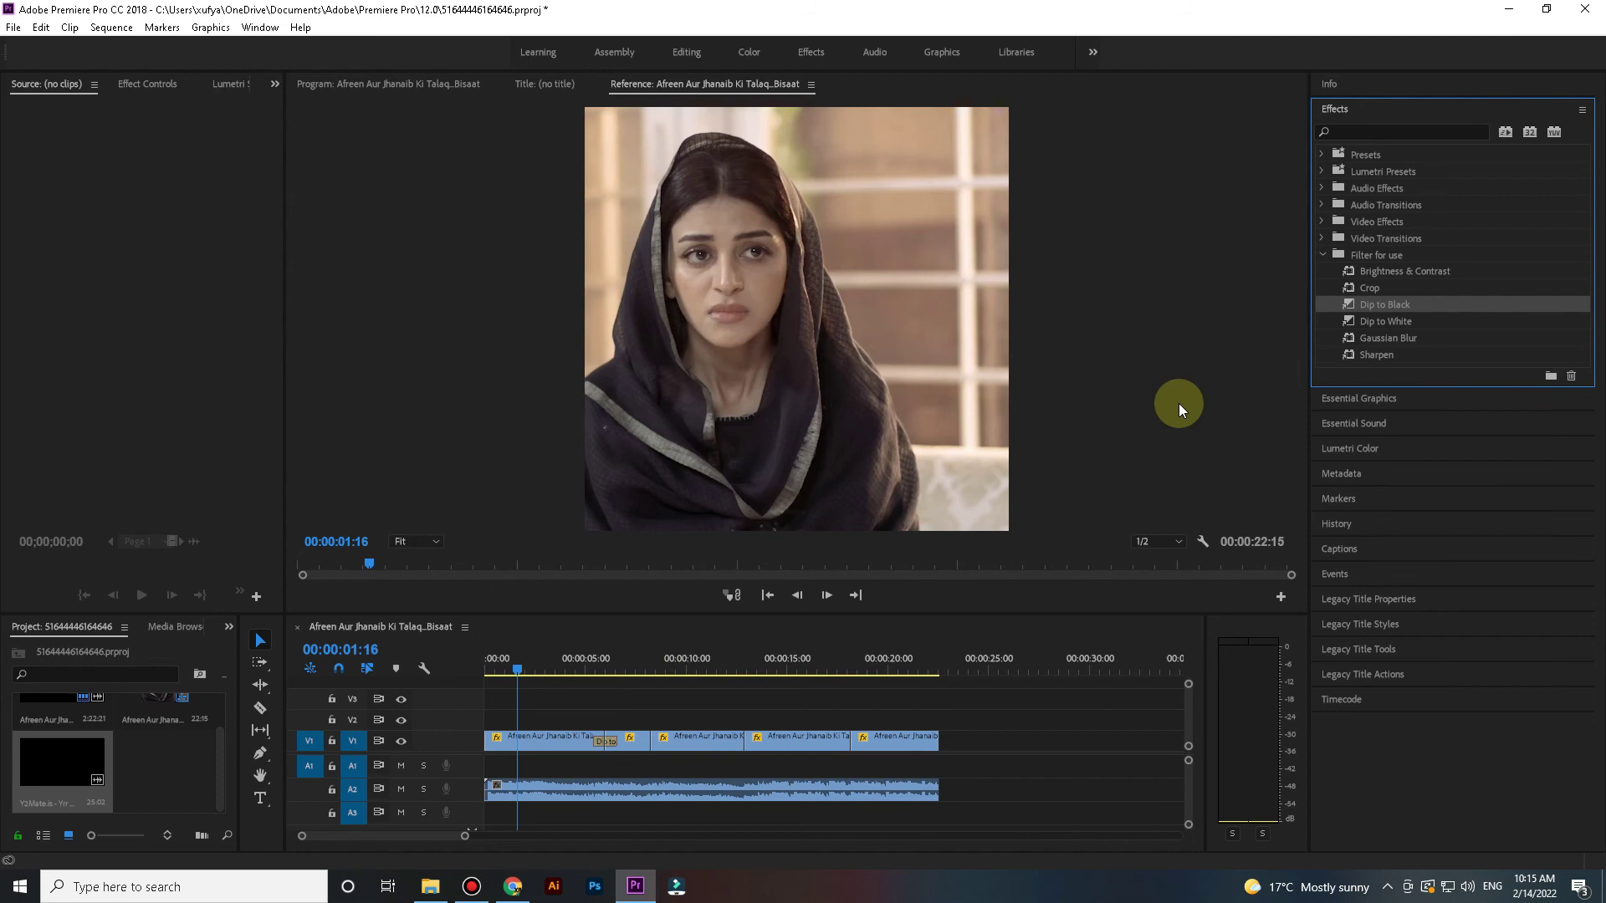
left_click_drag(1365, 328, 808, 574)
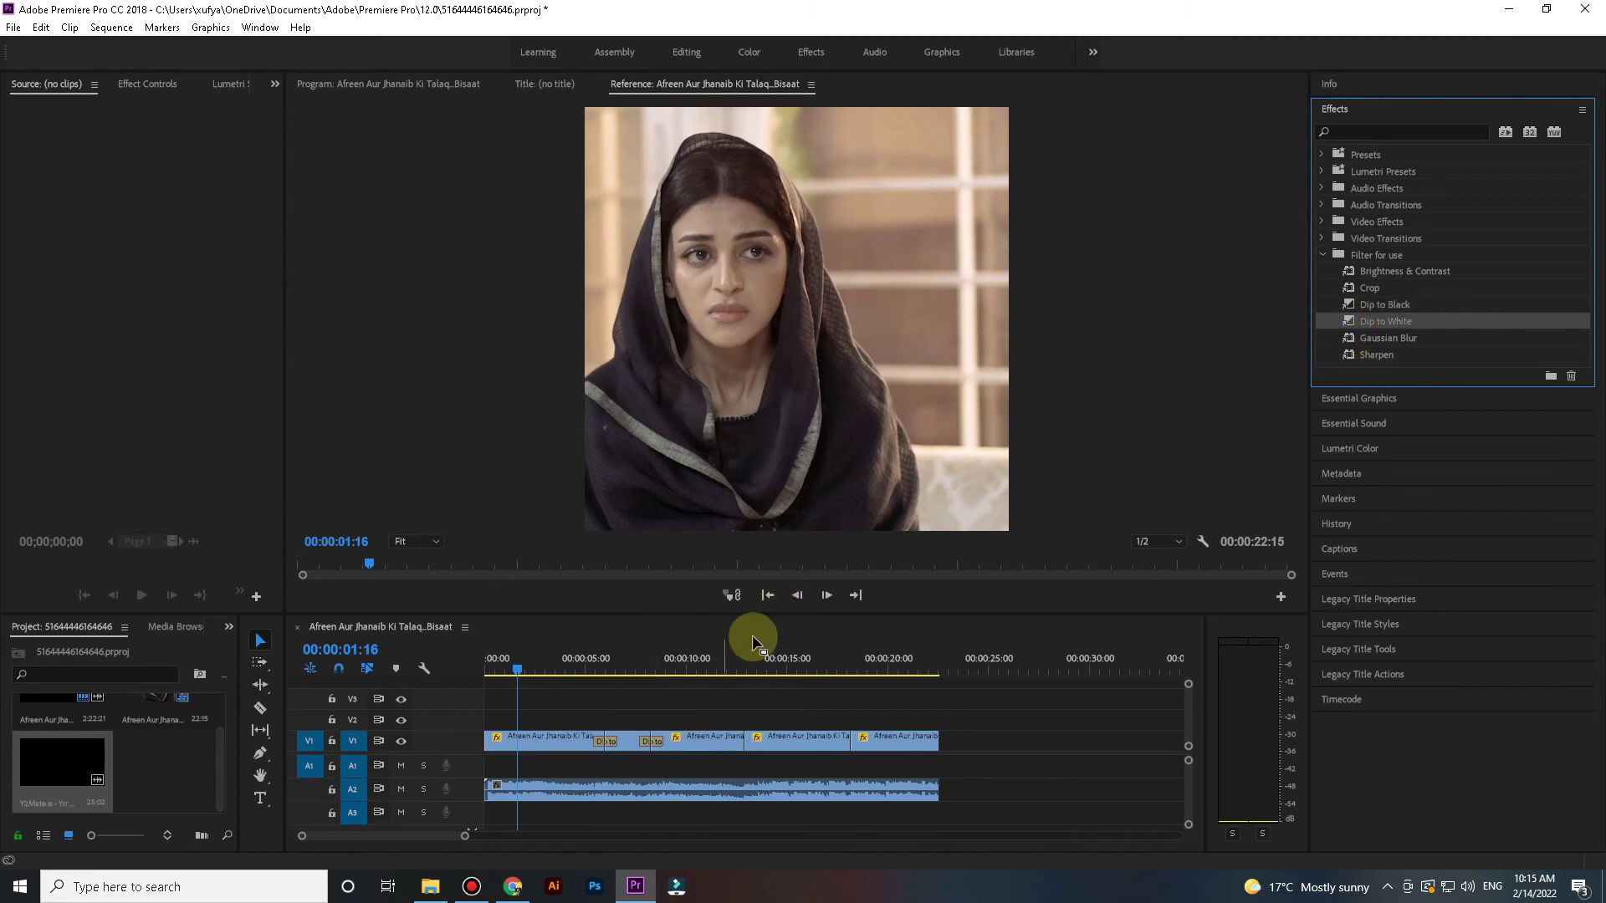
Add Dip to Black at two more cuts, Dip to White at the last, and default transitions at the ends.
left_click_drag(1371, 305, 1228, 373)
left_click_drag(741, 749, 743, 747)
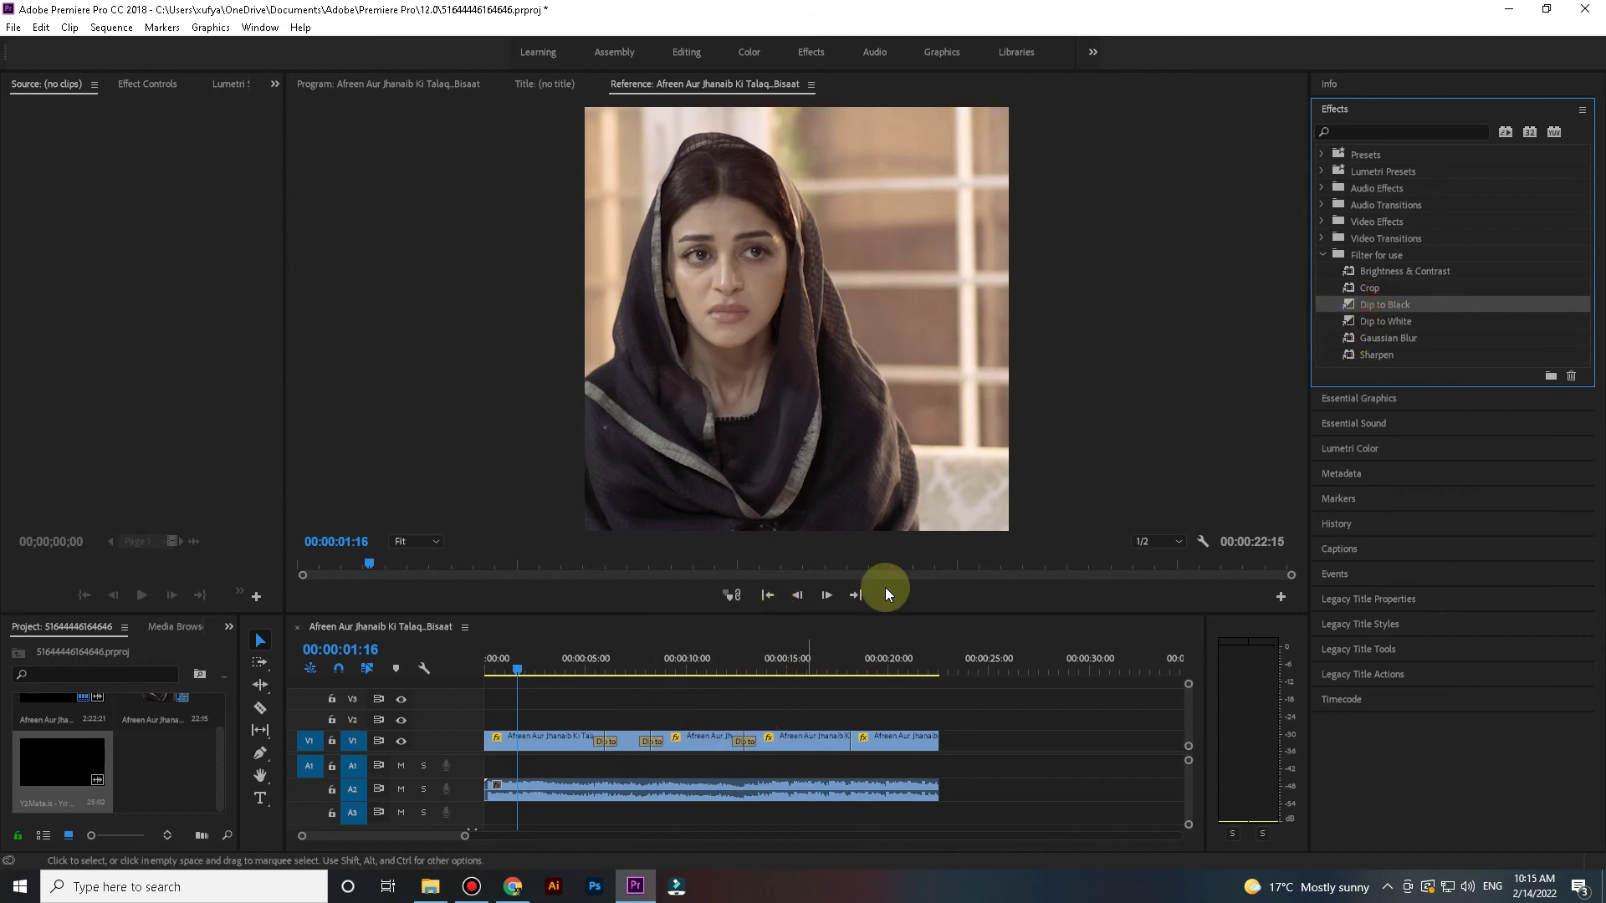
left_click(1378, 325)
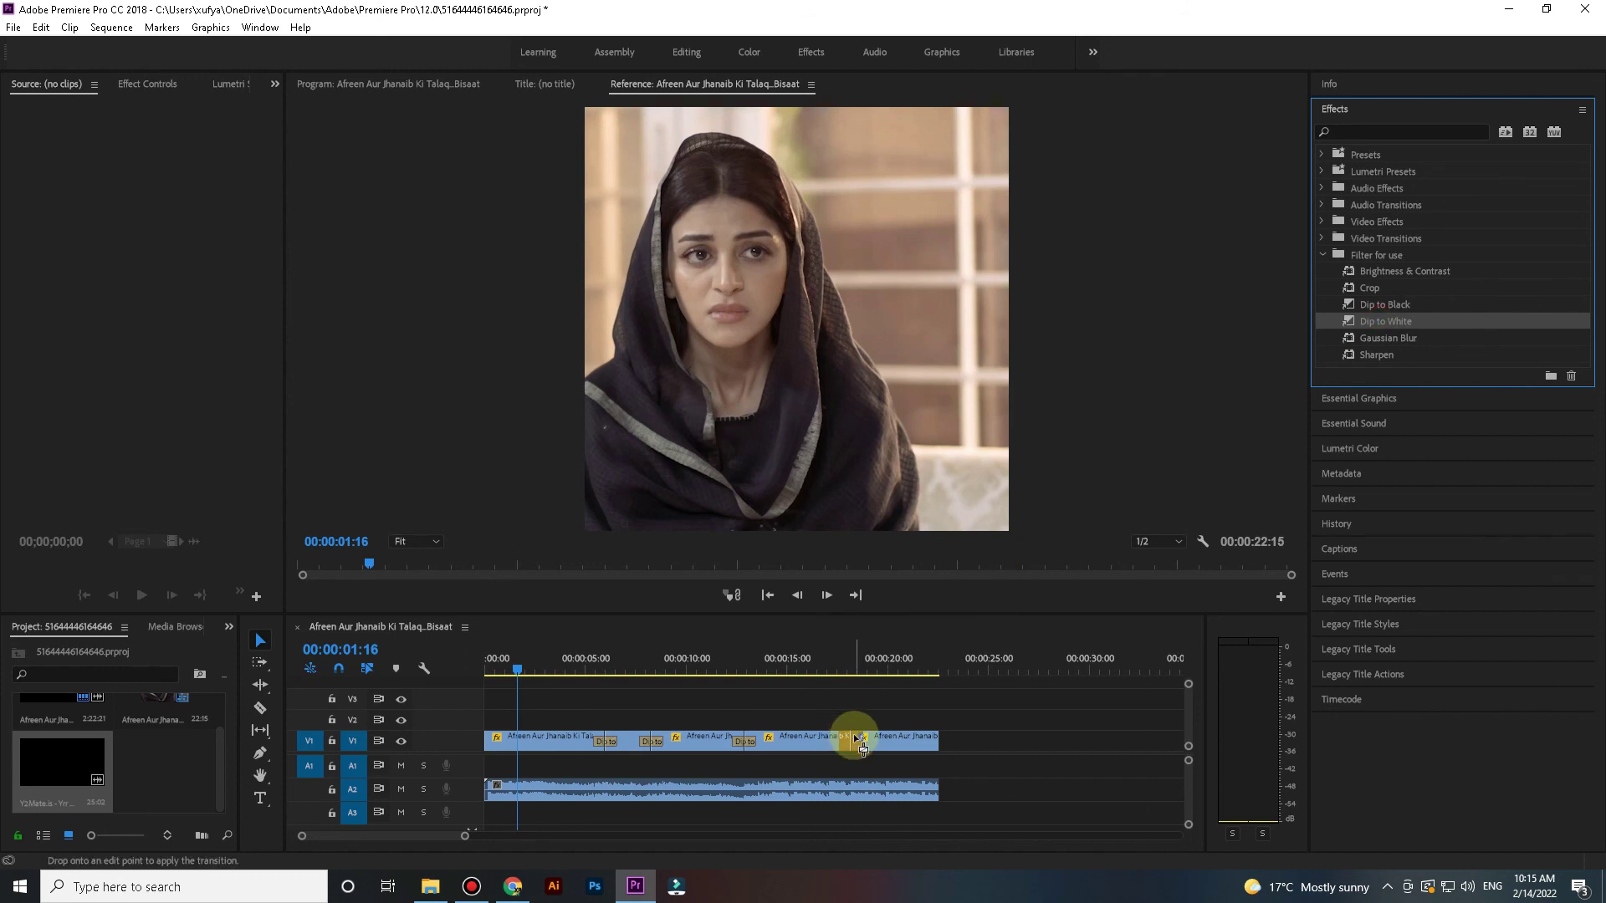
left_click_drag(861, 746, 859, 745)
right_click(953, 782)
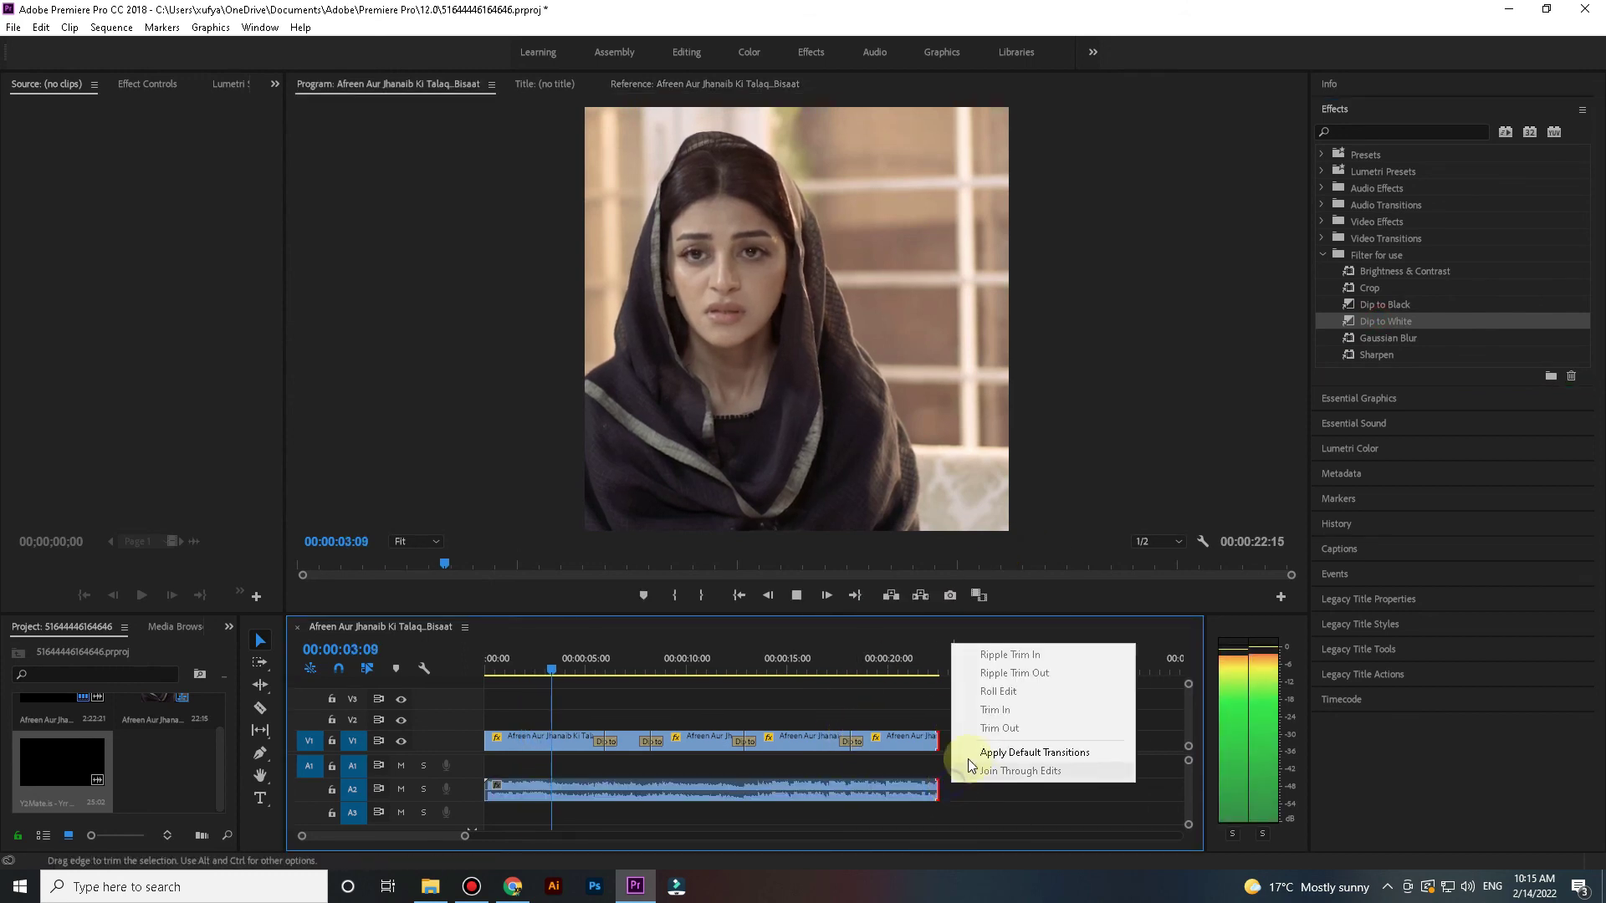
left_click(987, 753)
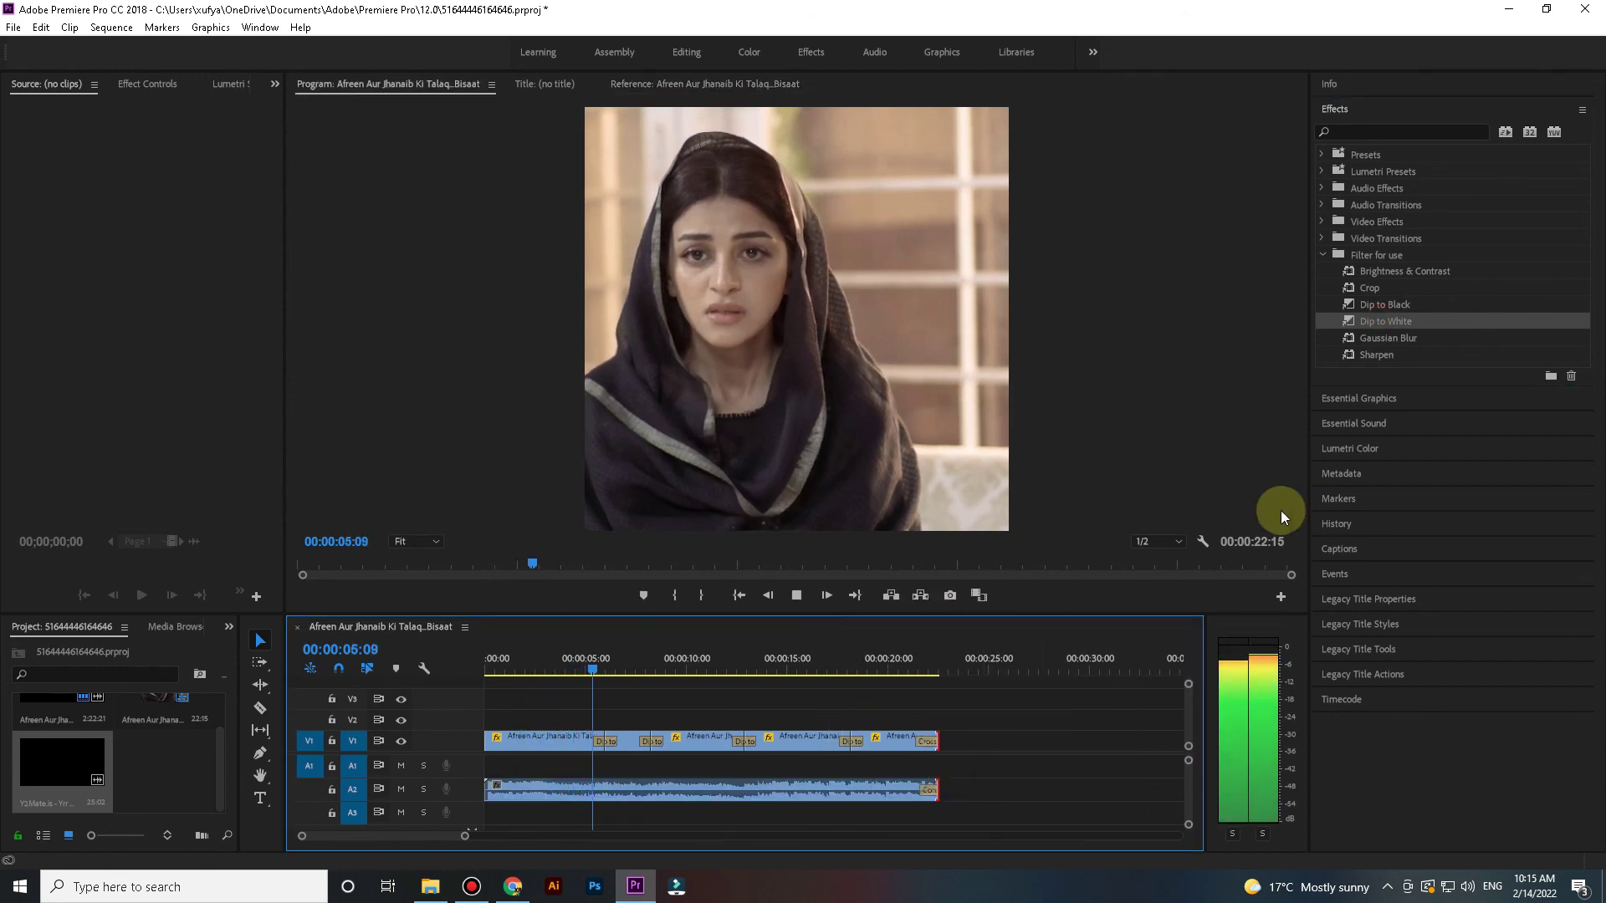